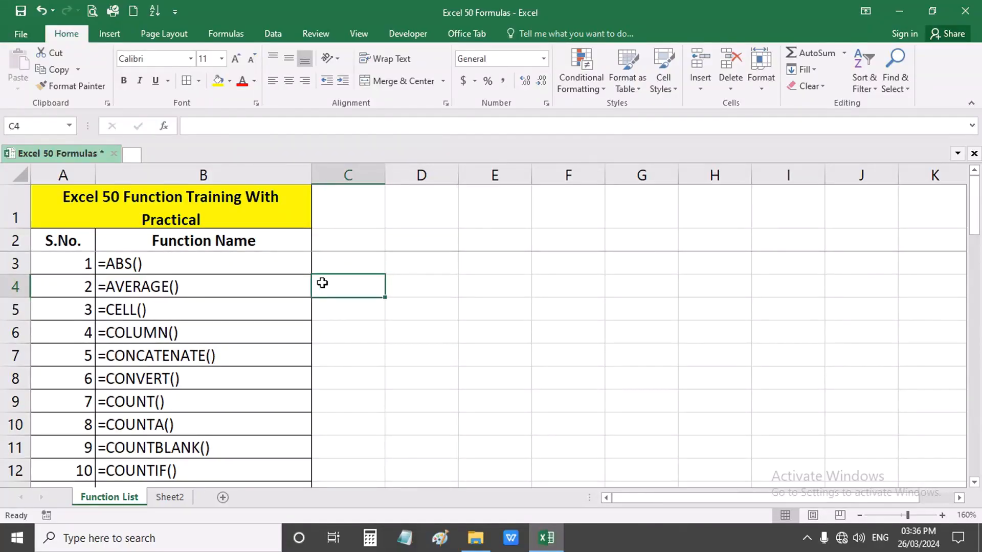
- Examine the list of Excel functions in the Function Name column, from ABS through to the end of the list
click(226, 257)
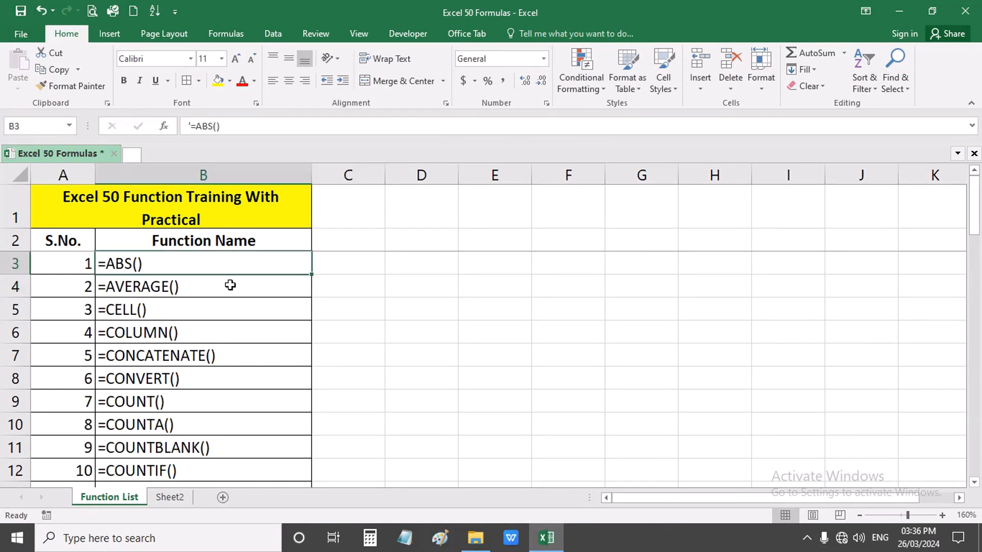
click(181, 287)
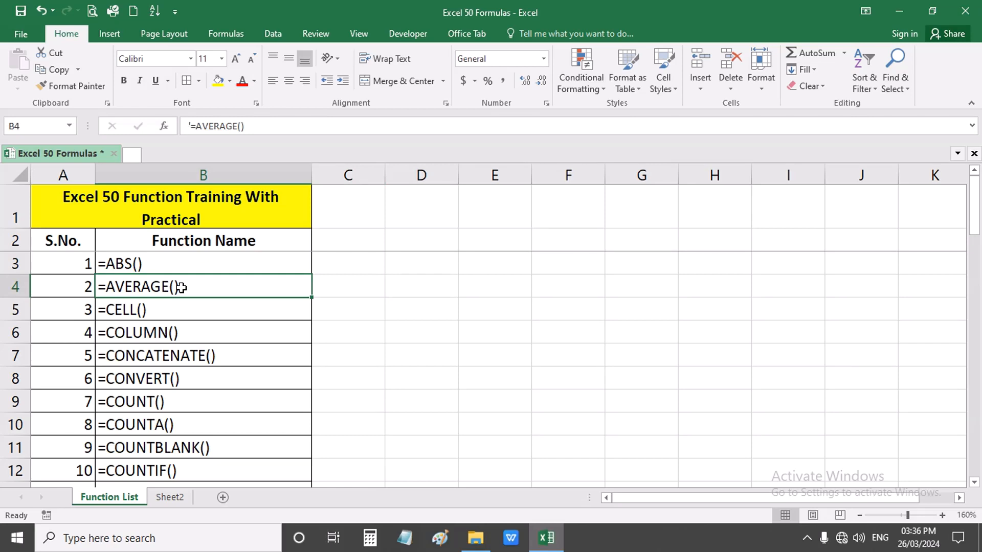
scroll(182, 288, down, 3)
scroll(178, 328, down, 13)
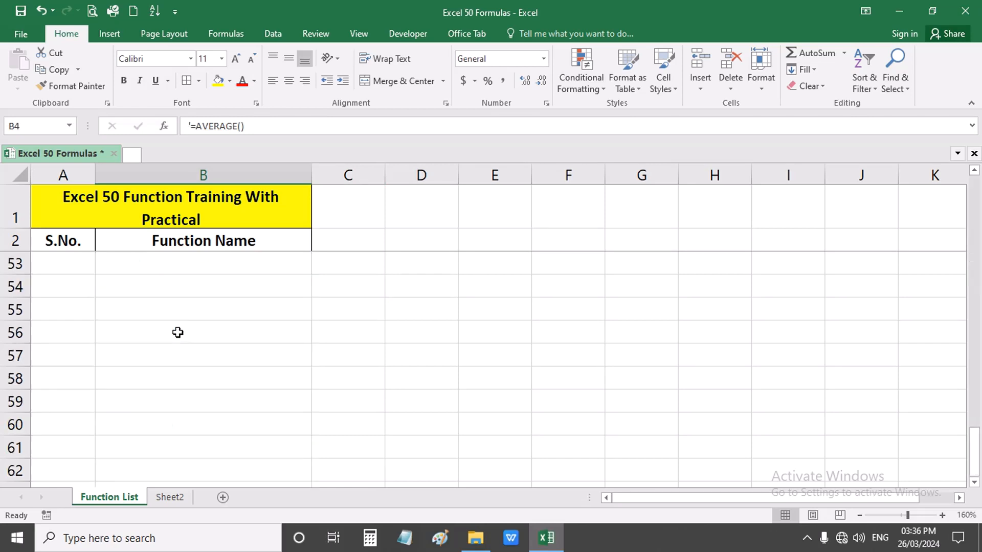
scroll(178, 353, up, 7)
scroll(178, 364, up, 10)
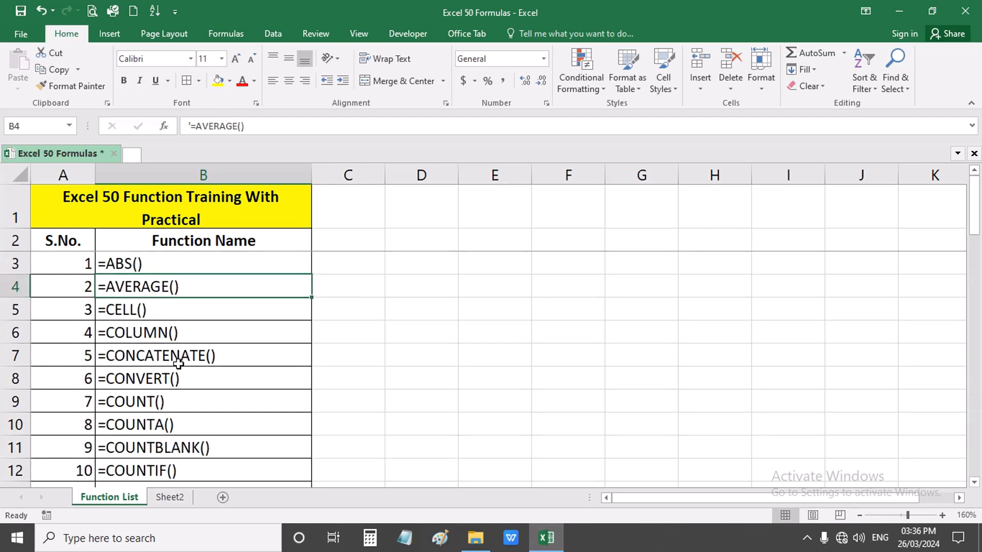
click(198, 316)
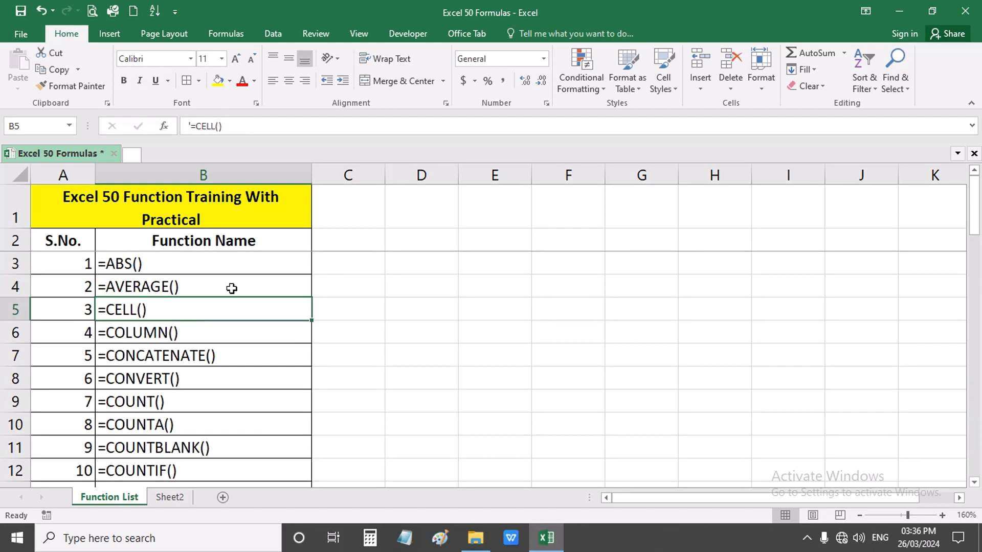
click(359, 271)
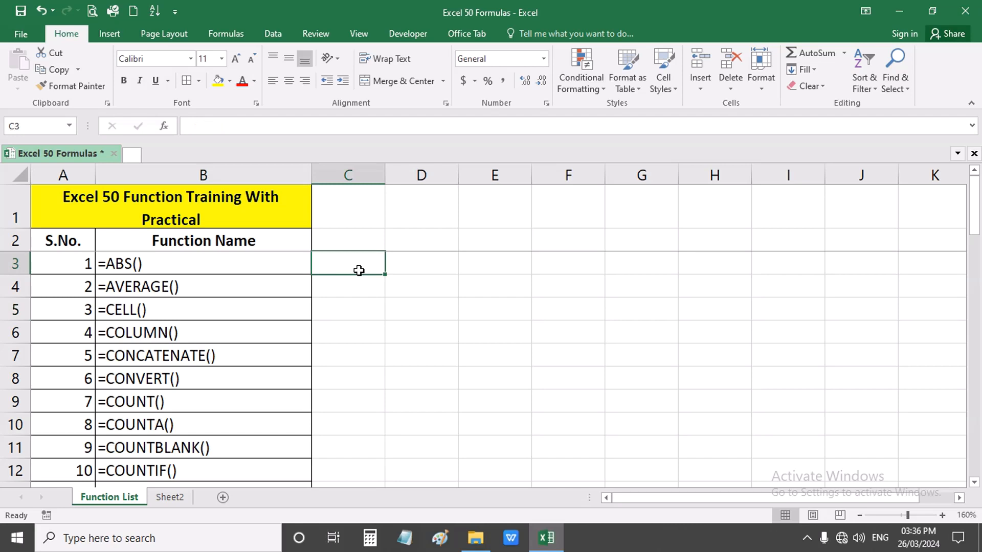
click(492, 266)
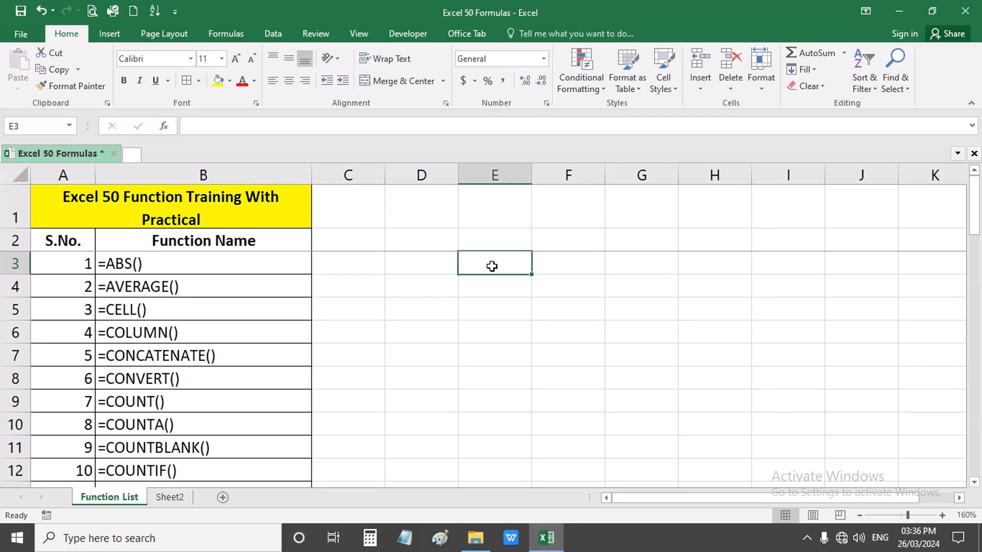
click(259, 264)
click(429, 264)
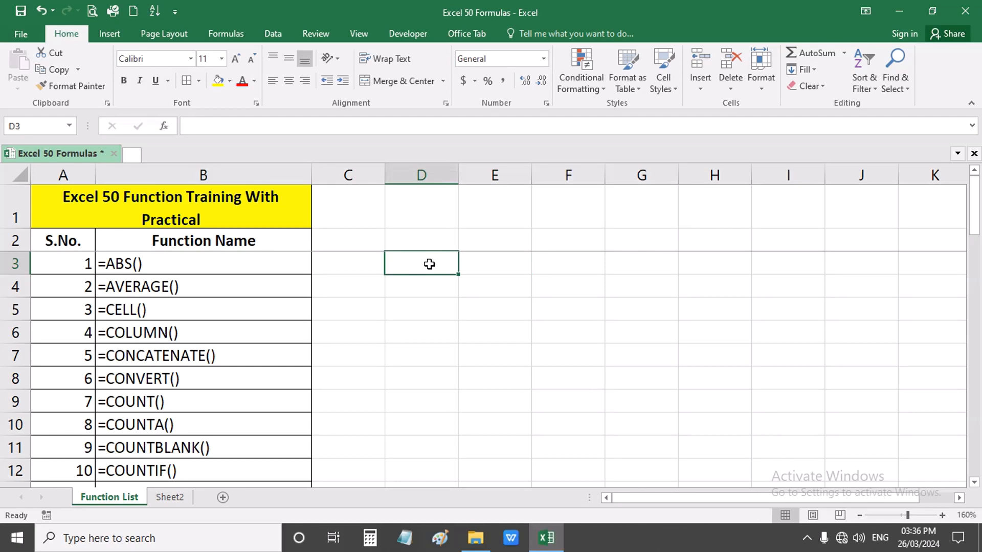
text(=)
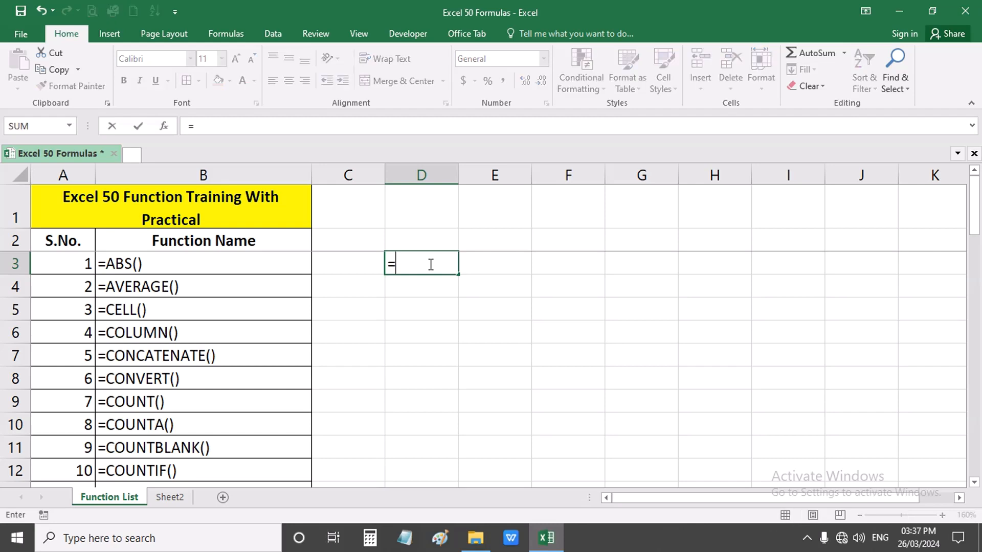
key(Escape)
click(499, 281)
text(=a)
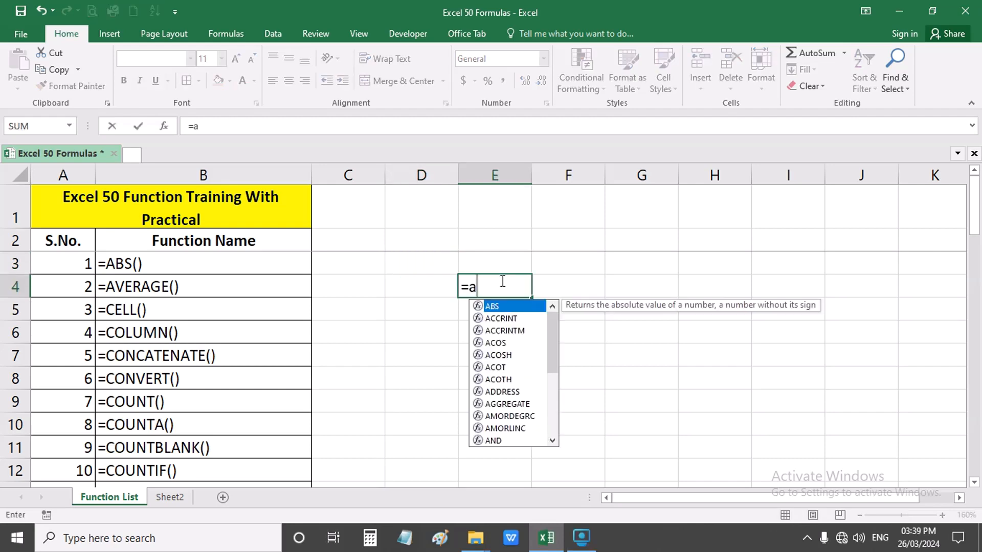
text(bs)
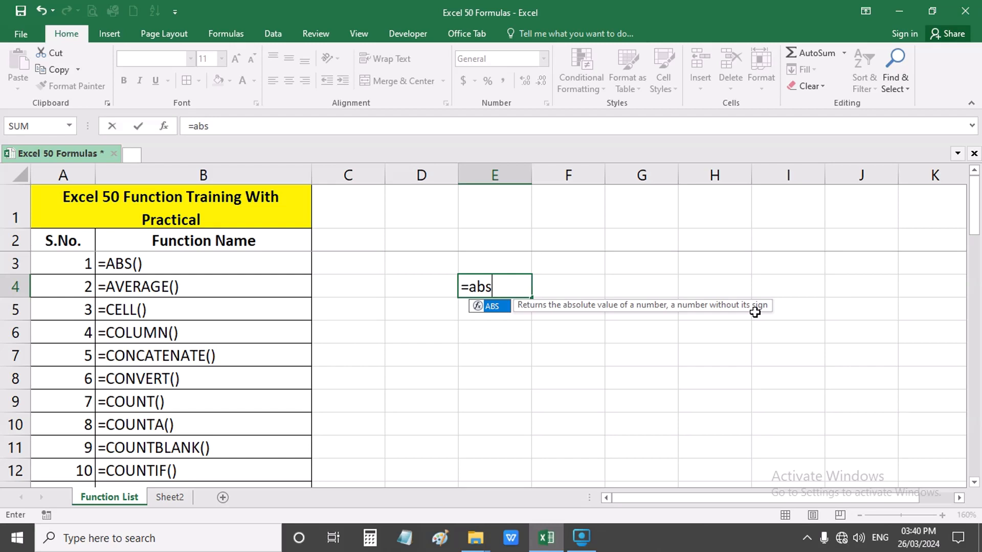
key(Escape)
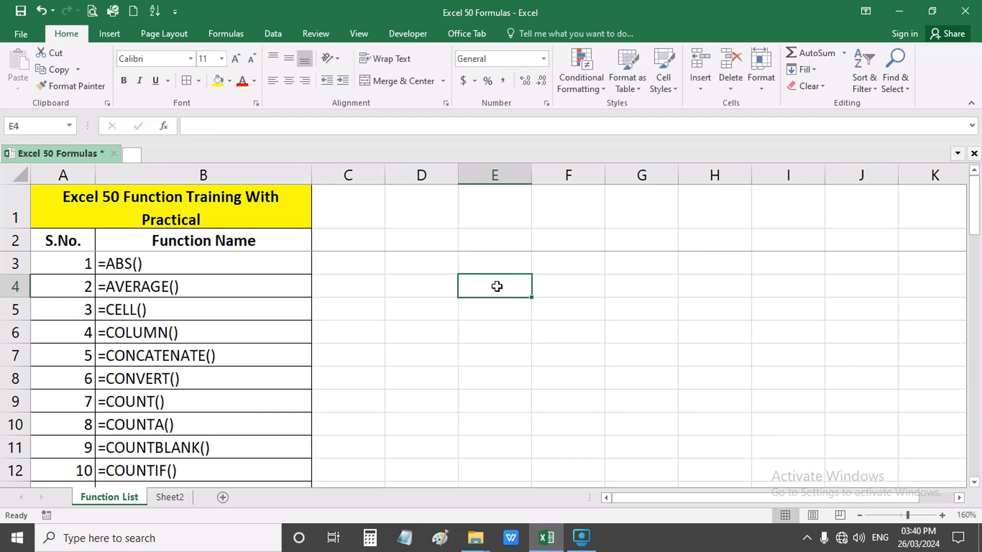
- Enter the negative sample values -12500 in cell E4 and -1700 in cell E5
text(-125)
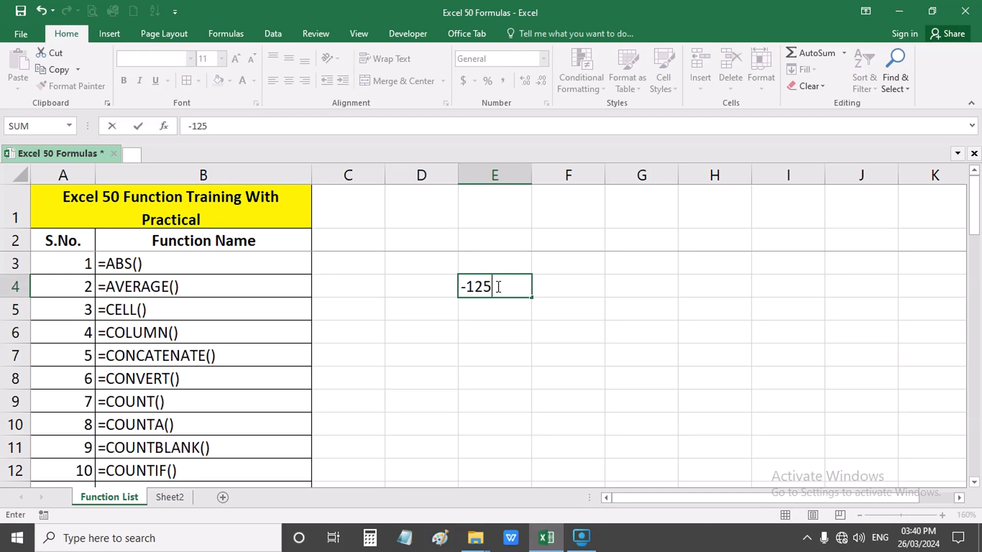
text(00)
key(Return)
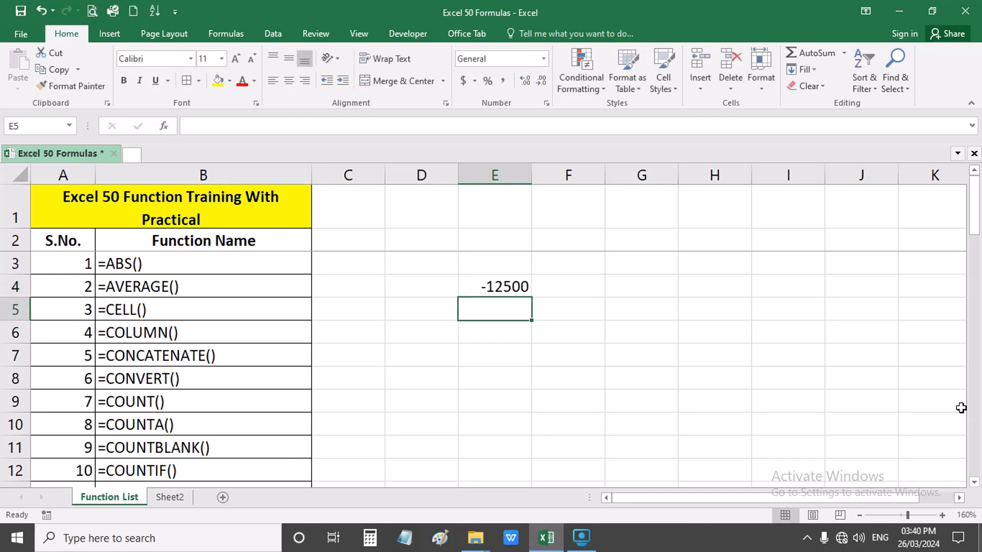
text(-1700)
key(Return)
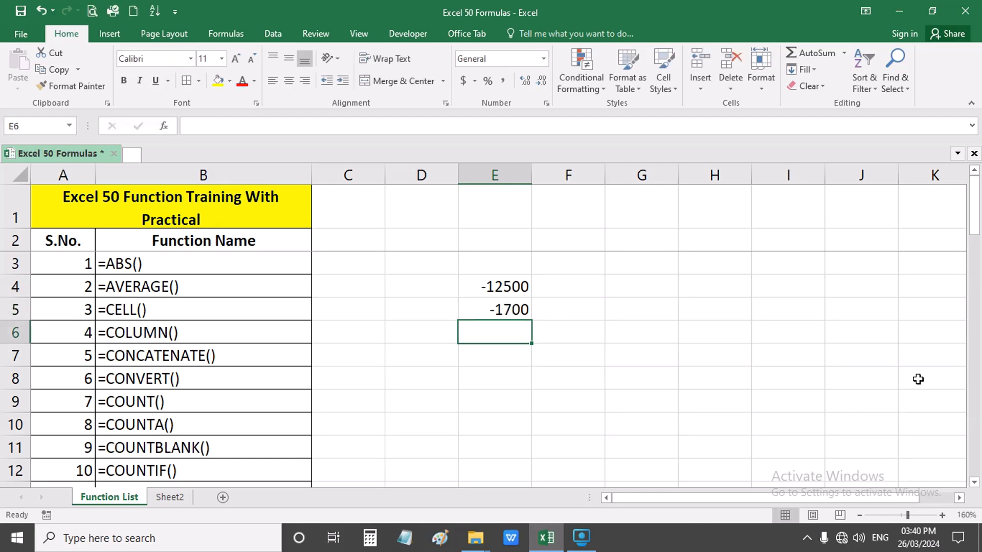
drag(516, 288, 497, 309)
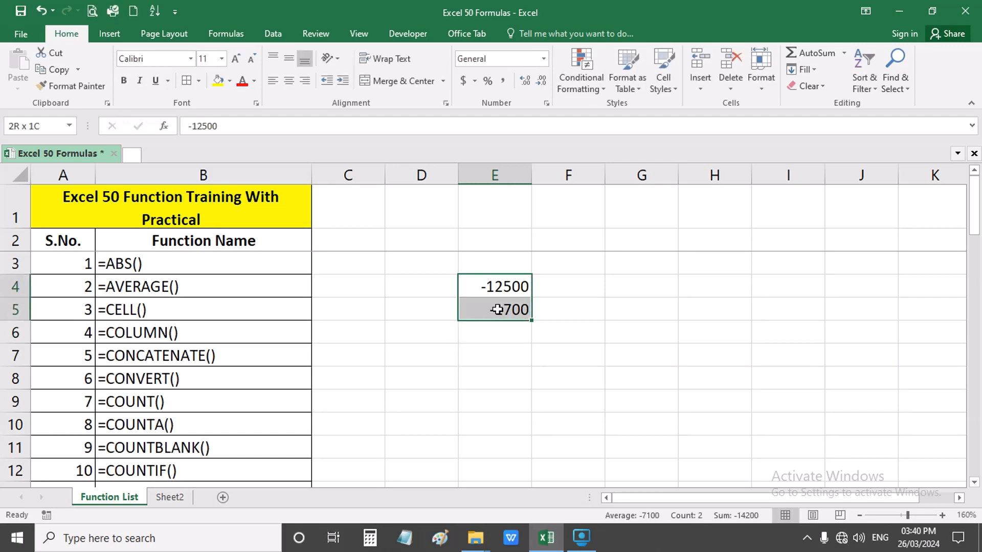
click(497, 282)
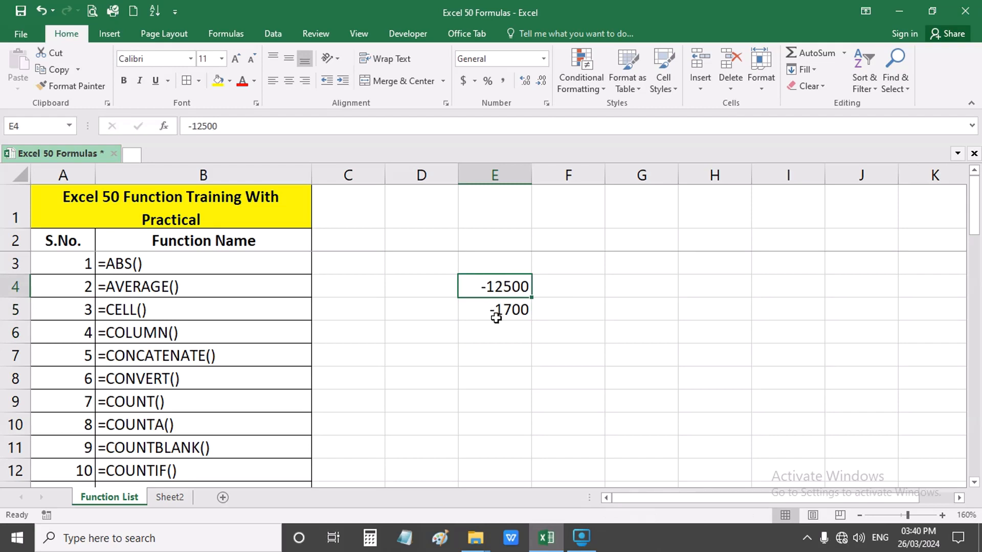
- Enter the formula =ABS(E4) in cell F4 to return the absolute value of the first number
click(570, 279)
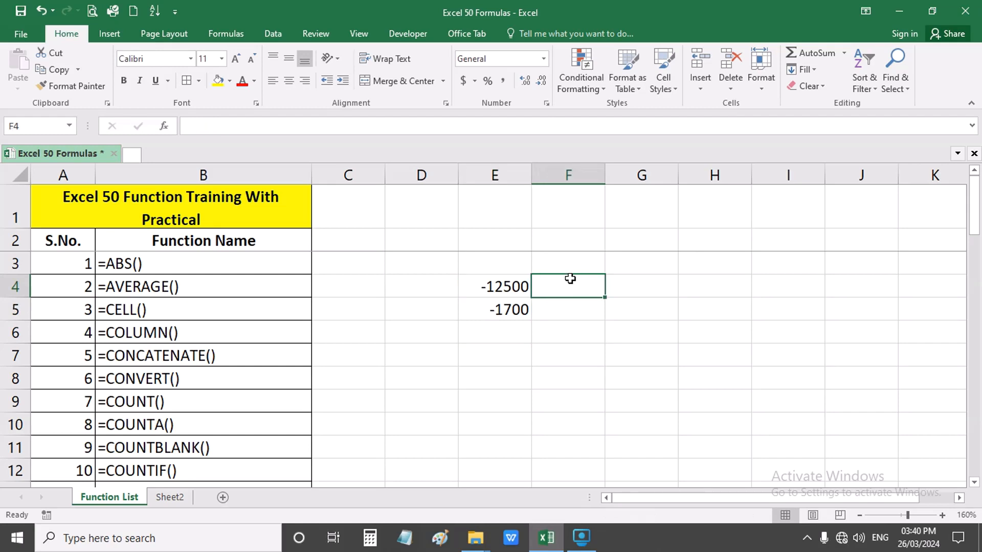
text(=abs)
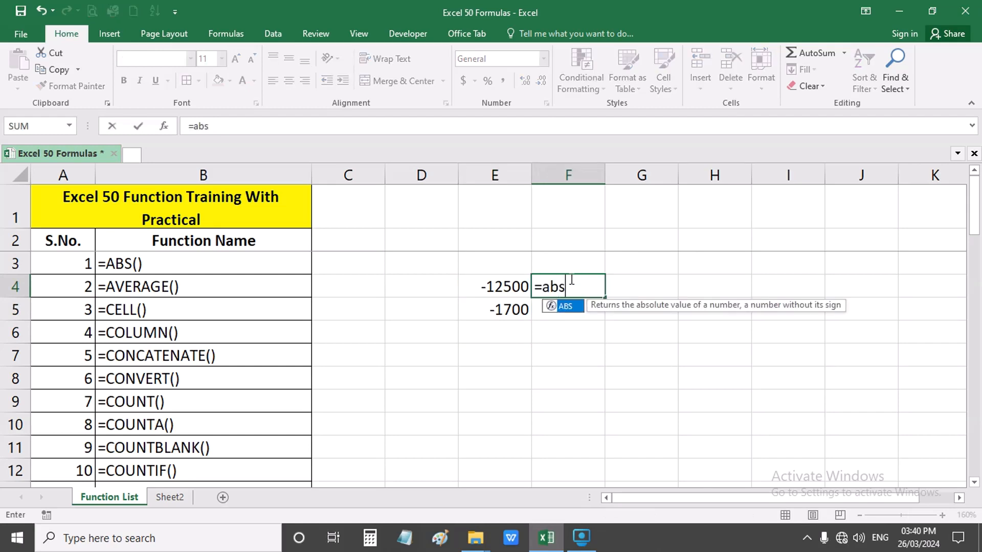
key(Tab)
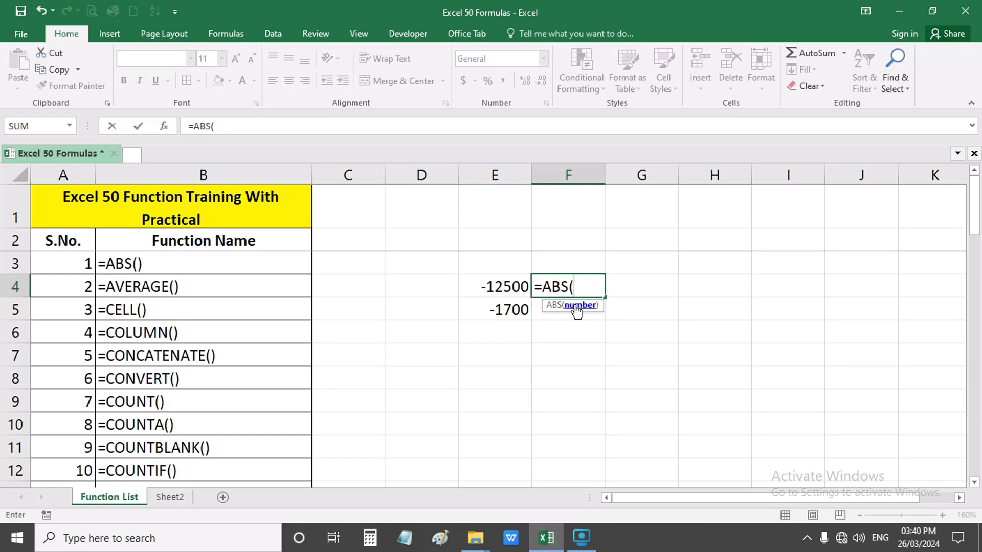
click(489, 288)
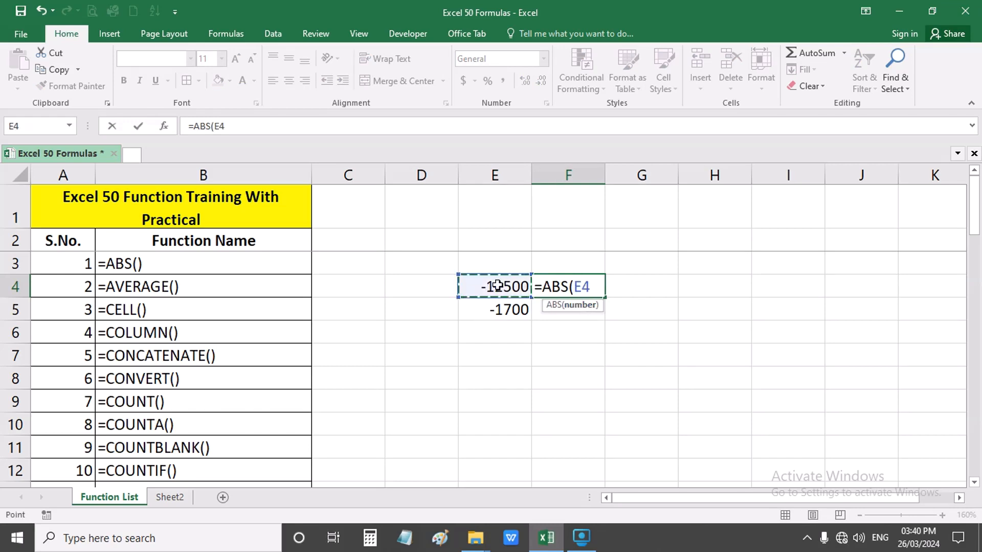
text())
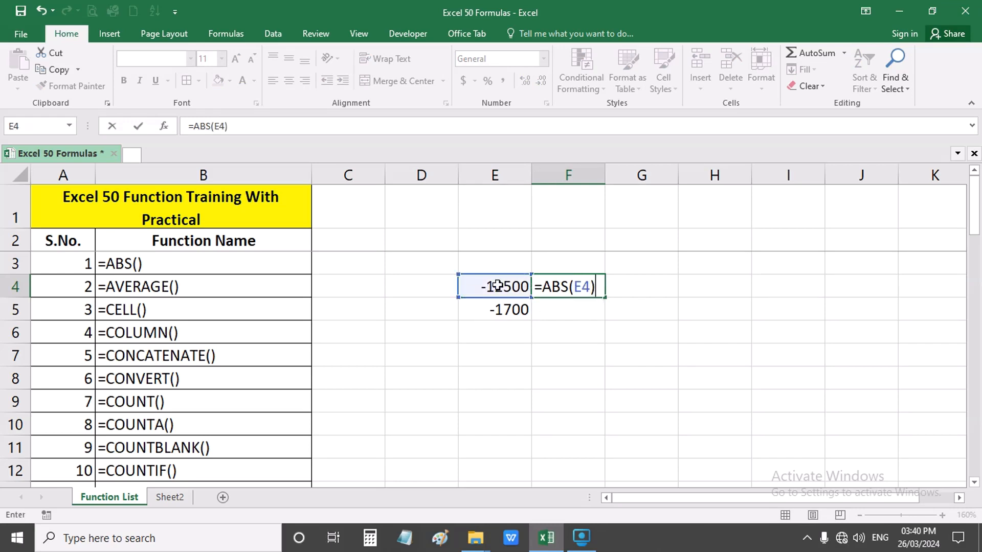
key(Return)
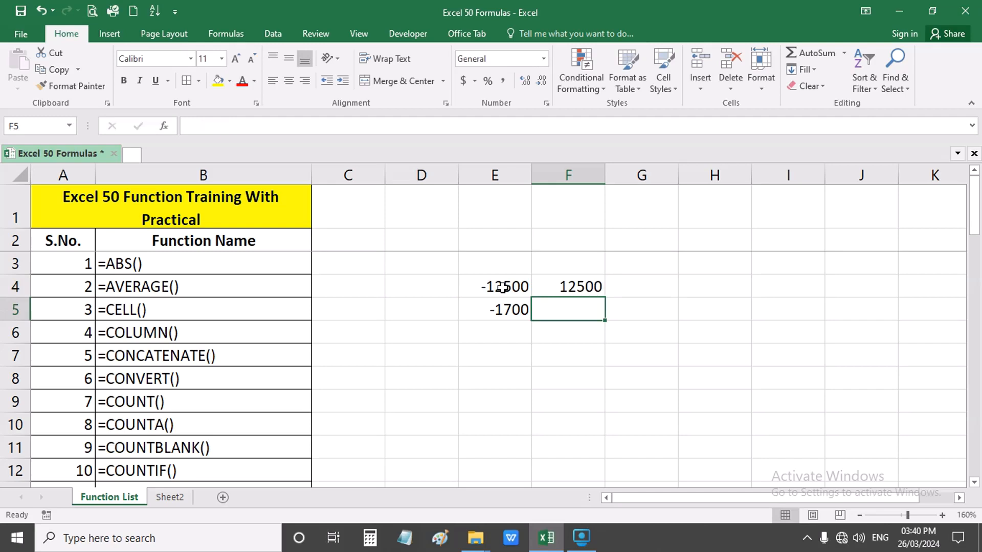
- Fill the ABS formula from cell F4 down to F5 for the second negative number
click(480, 289)
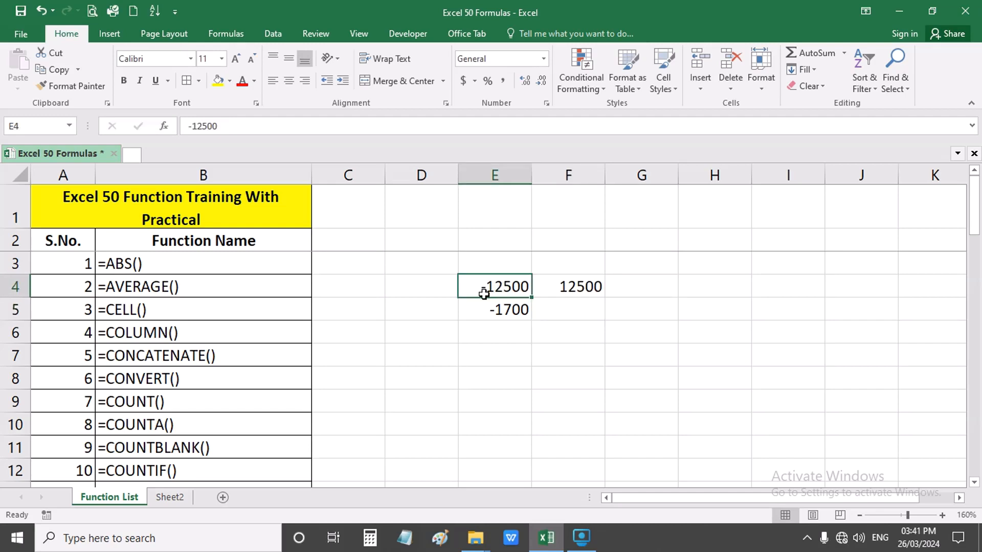
click(564, 287)
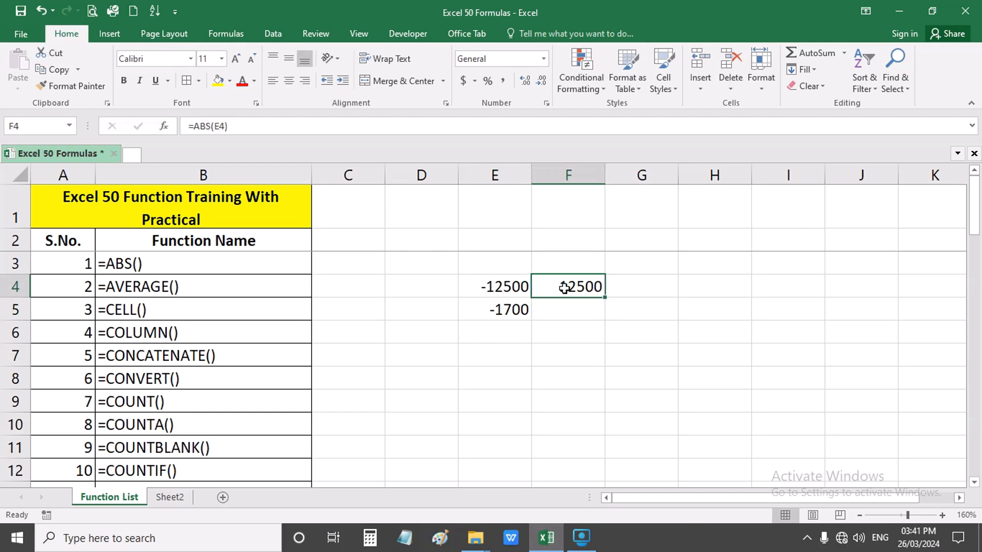
drag(605, 297, 605, 319)
click(587, 310)
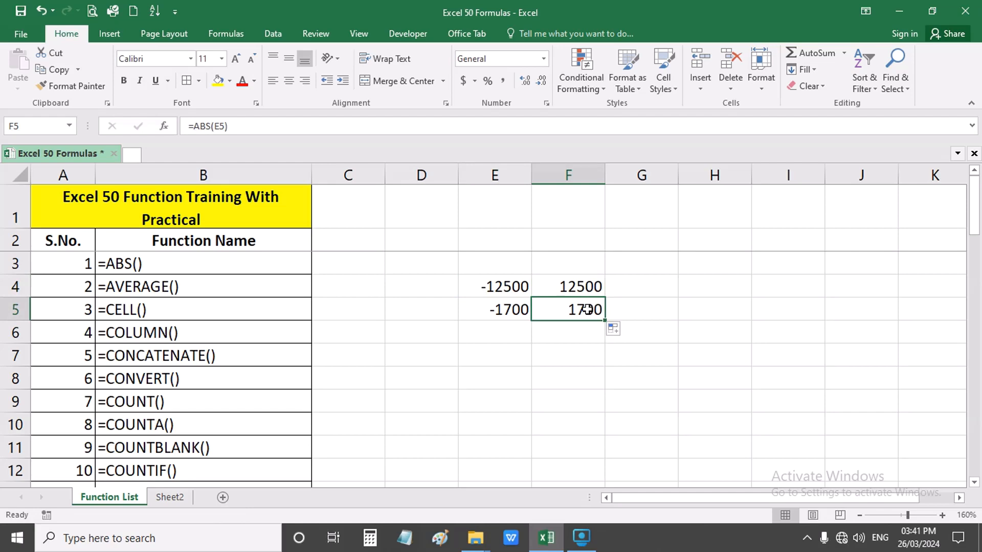
click(705, 294)
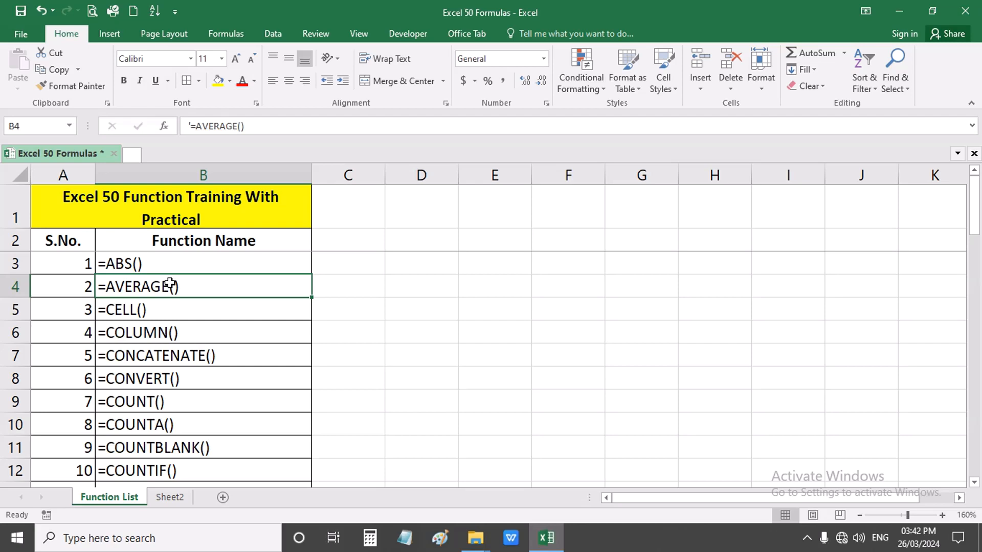
- Enter the heading Value in cell E3
click(379, 285)
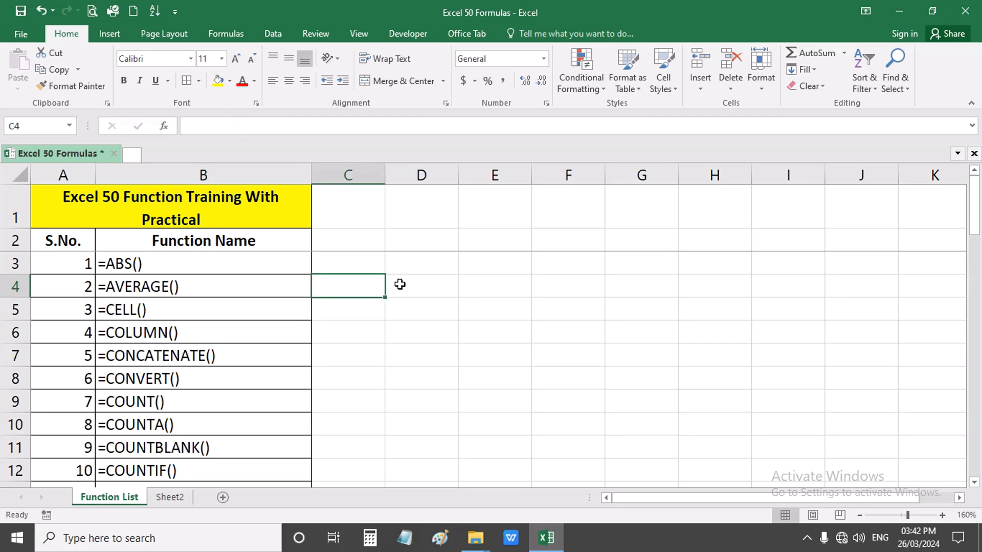
click(444, 287)
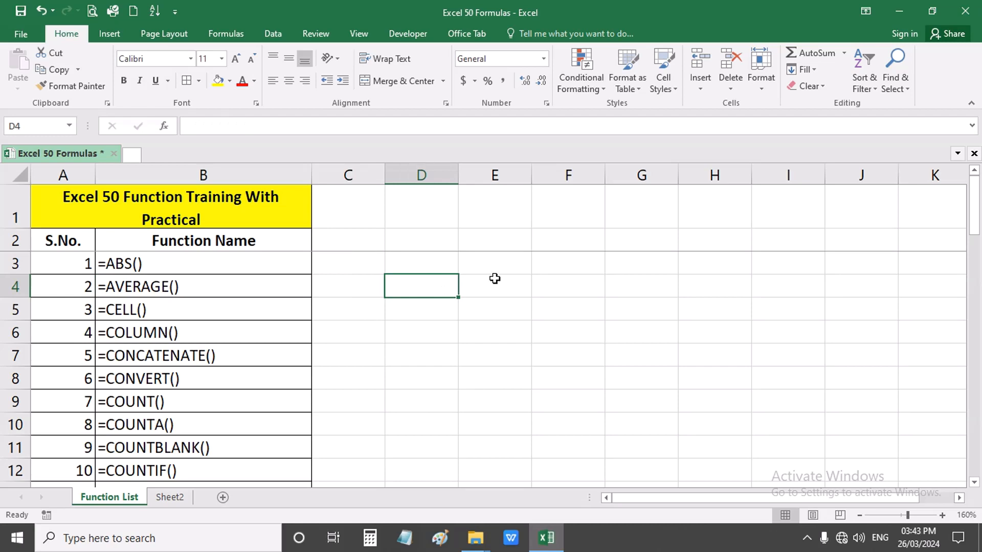
click(495, 278)
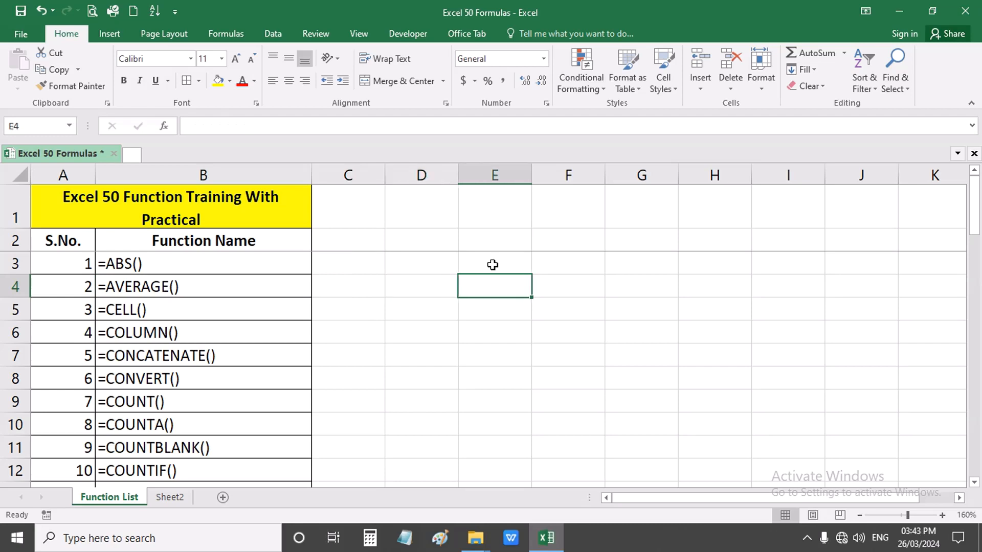
double_click(493, 265)
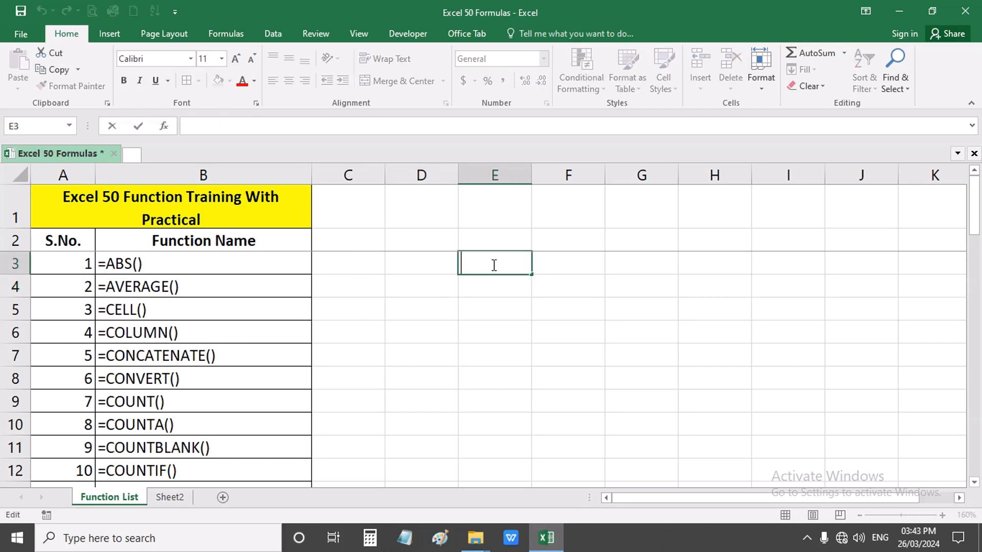
text(Value)
key(Return)
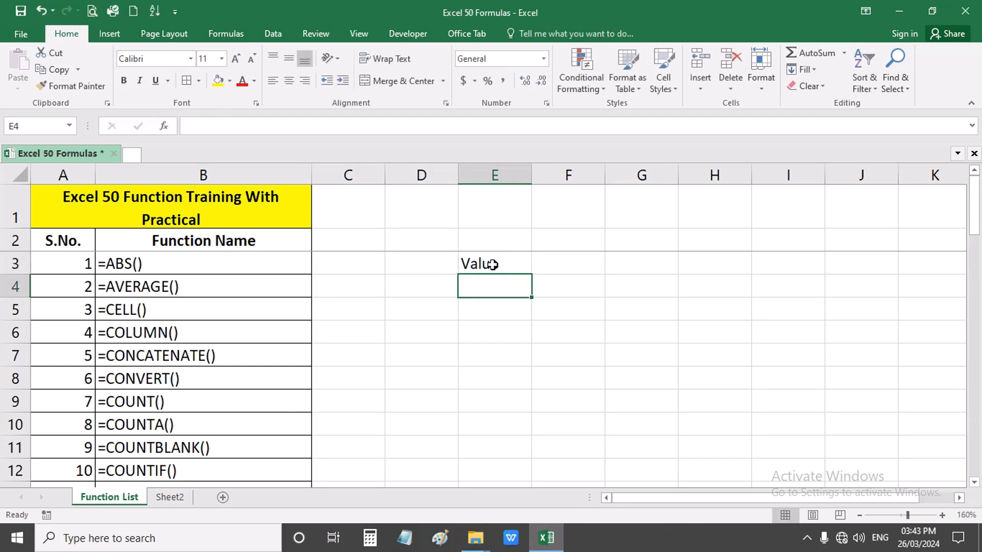
- Enter the sample values 2500, 3000, 2800, 1200 and 15000 in cells E4 to E8 under the Value heading
text(2500)
key(Return)
text(3000)
key(Return)
text(2500)
key(Return)
key(Up)
text(2800)
key(Return)
text(1200)
key(Return)
text(15000)
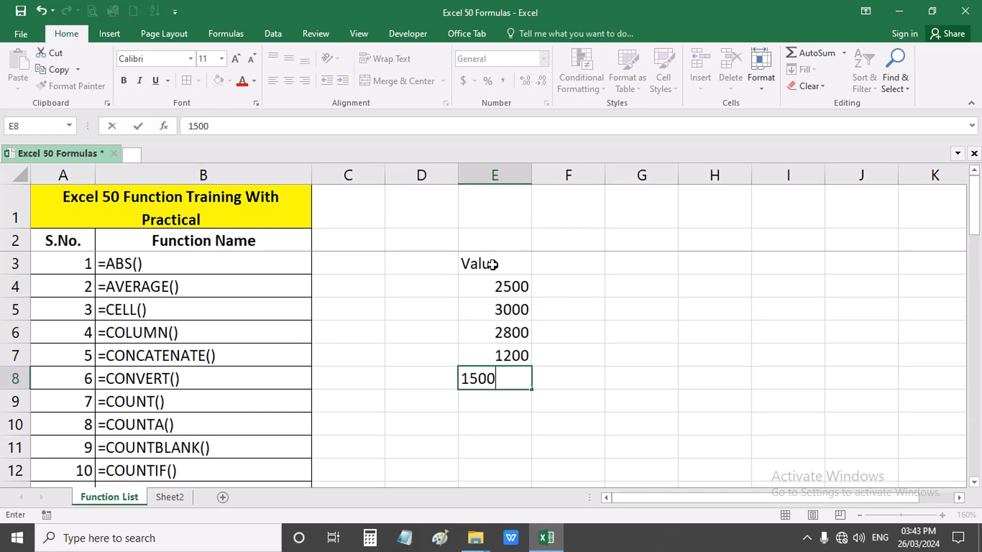
key(Return)
- Center the Value heading in cell E3 and select the numbers in E4 to E8
click(498, 262)
click(289, 82)
drag(492, 281, 499, 381)
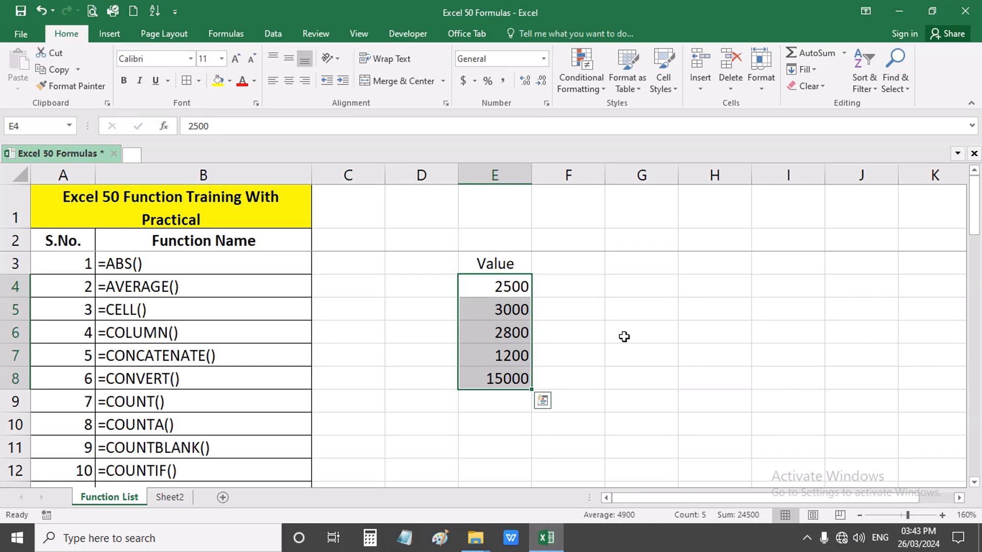
- Start an AVERAGE formula in cell H5
click(696, 308)
text(=a)
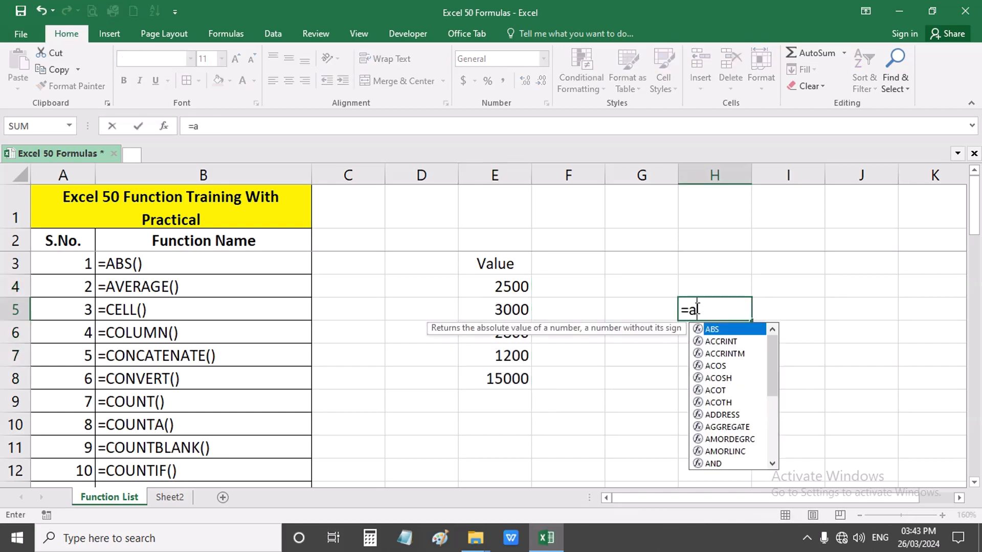
text(ve)
key(Down)
key(Down)
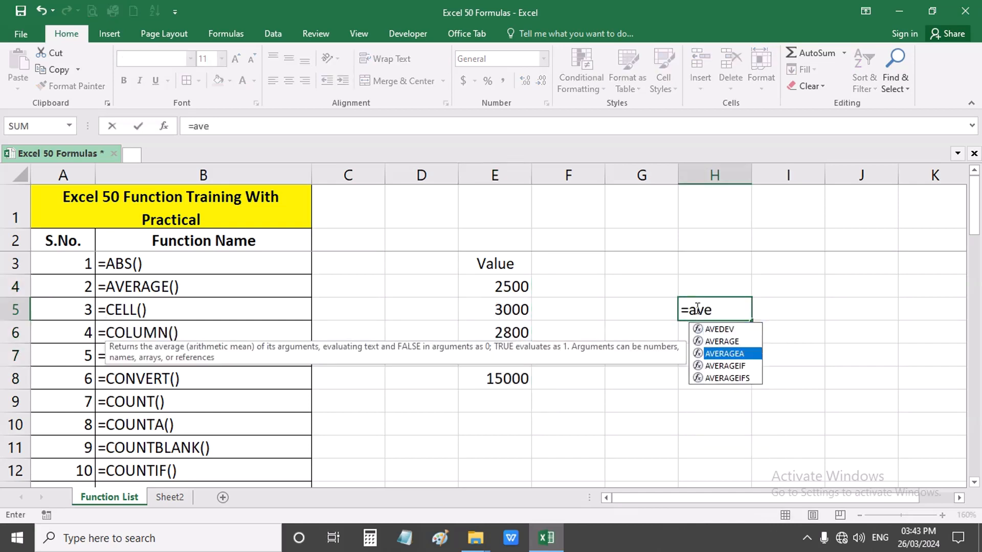
key(Up)
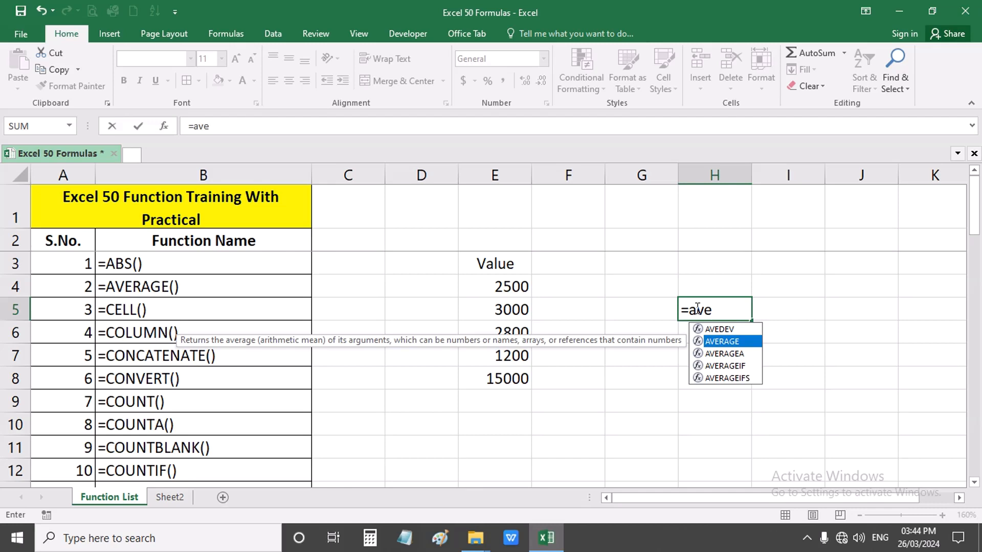
key(Tab)
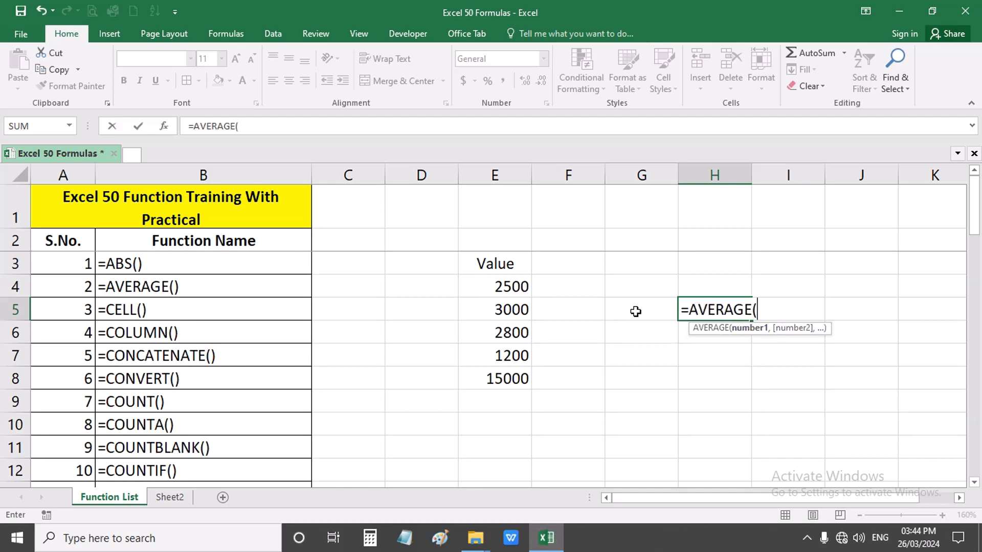
click(512, 285)
text(,)
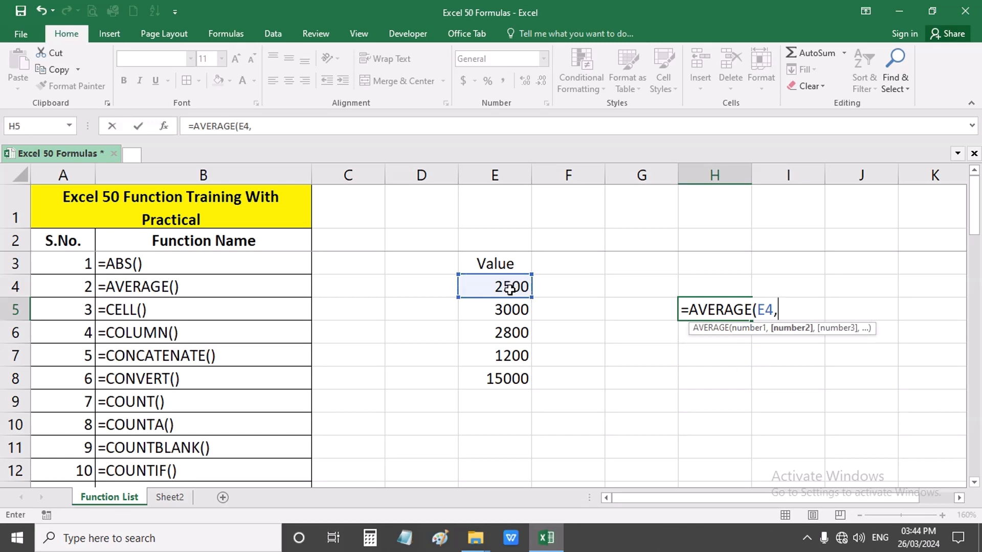
click(499, 330)
text(,)
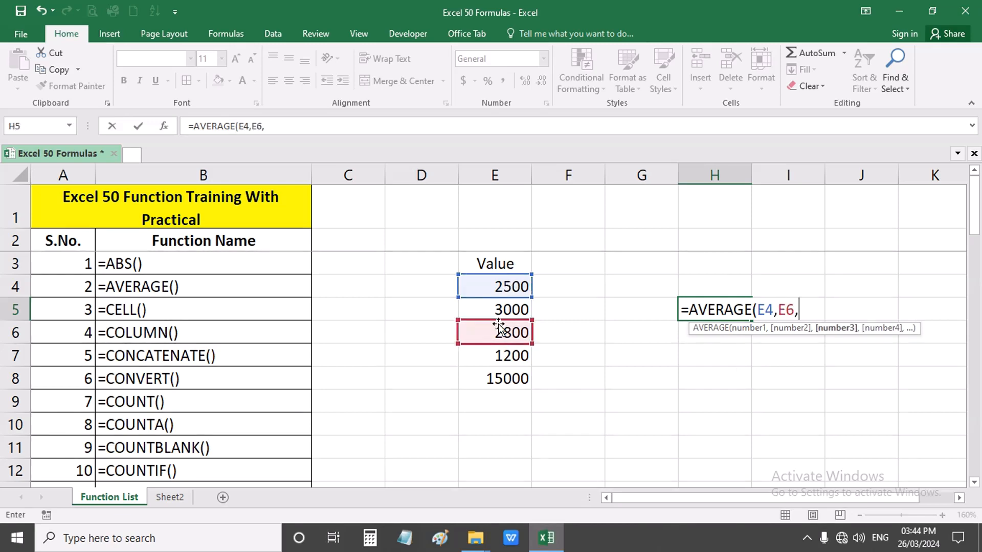
key(BackSpace)
key(BackSpace)
key(BackSpace)
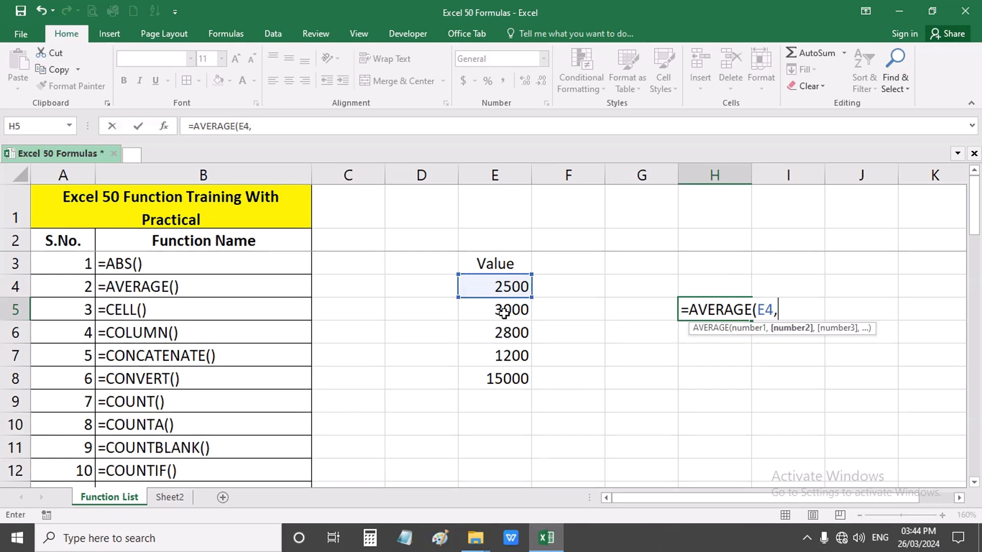
key(BackSpace)
- Complete the AVERAGE formula in H5 with the range E4:E8
click(507, 287)
drag(506, 288, 513, 378)
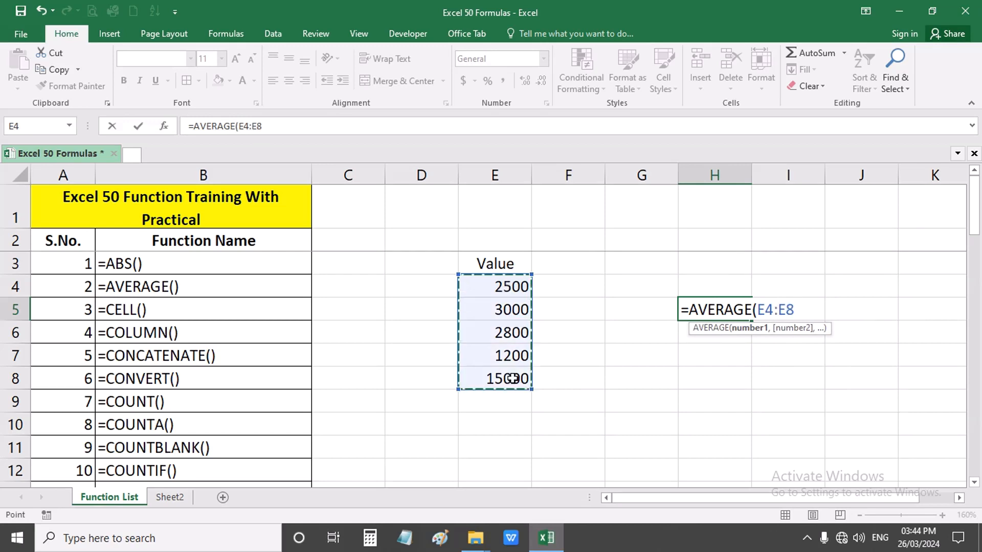
text())
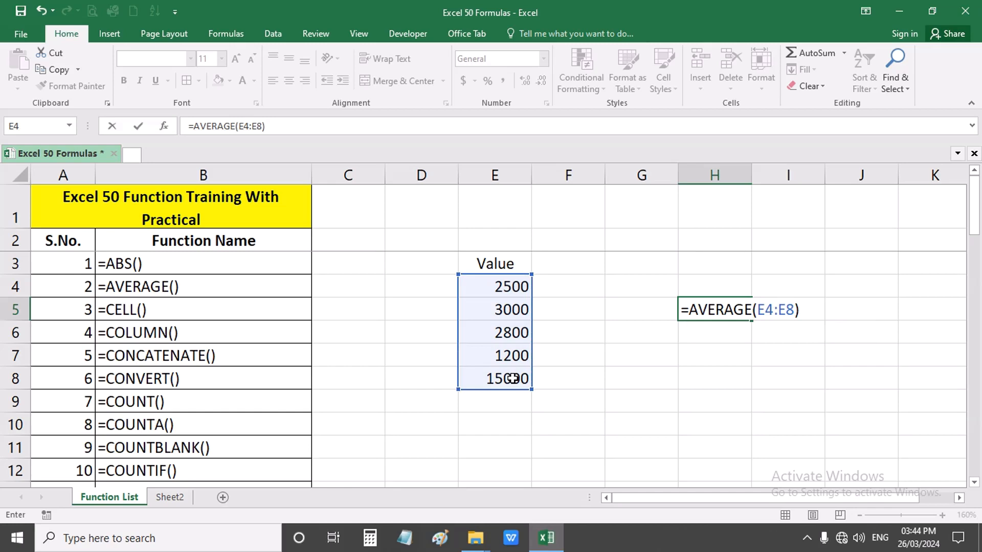
key(Return)
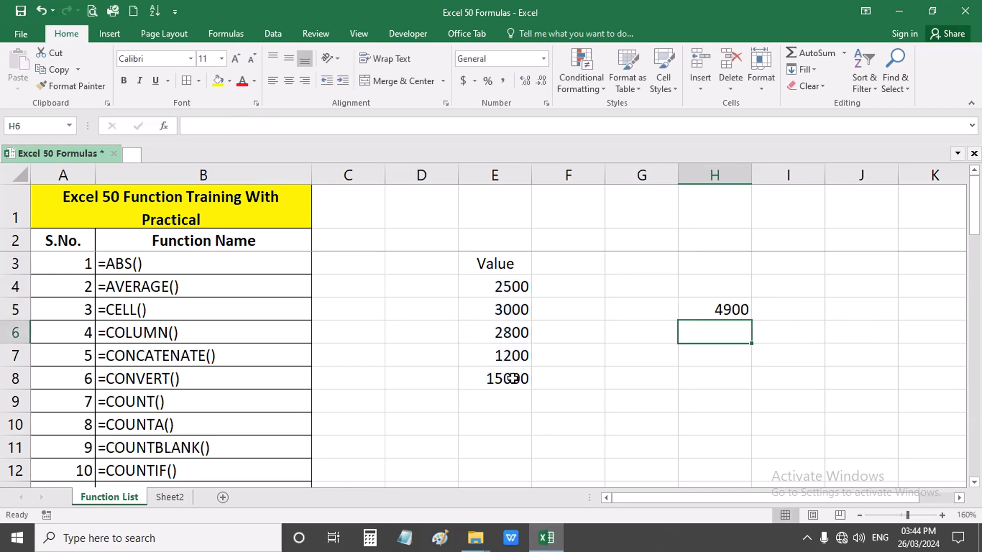
- Clear the AVERAGE formula from H5 and the sample values with their Value heading from E3 to E8
key(Up)
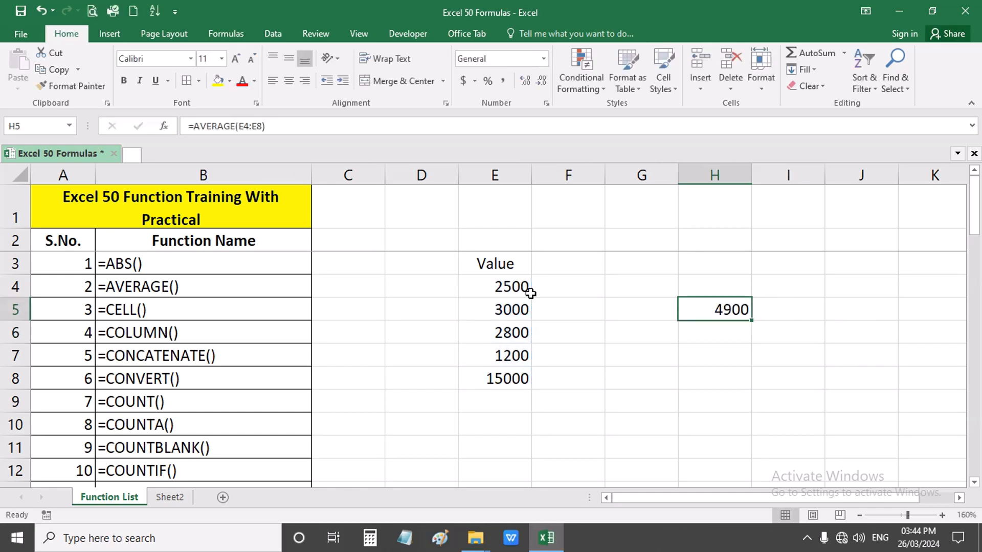
drag(530, 293, 516, 381)
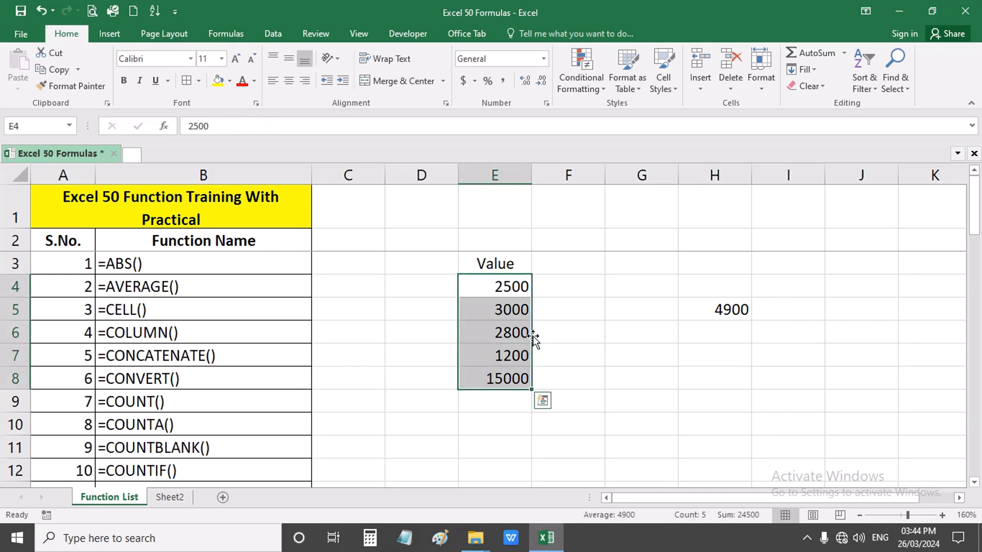
click(710, 321)
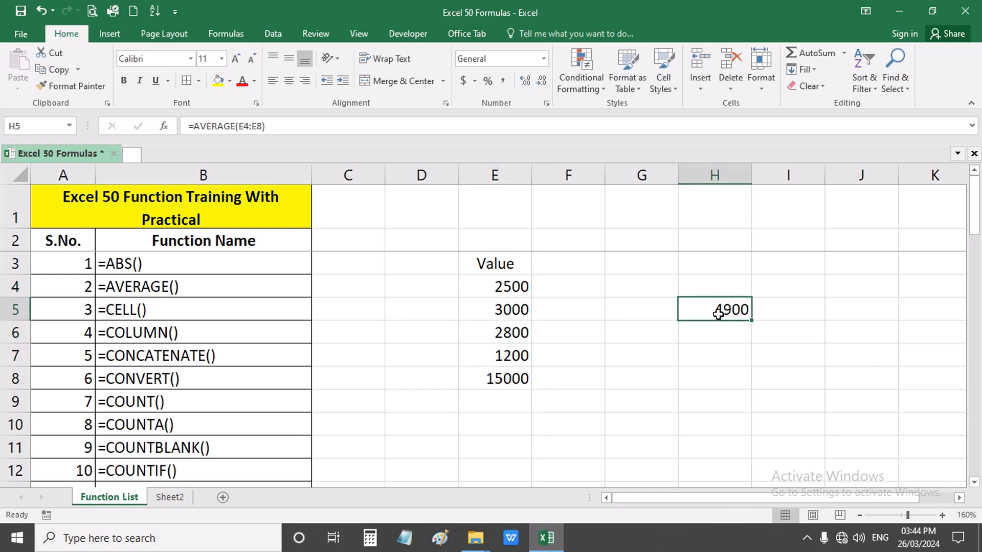
key(Delete)
drag(502, 286, 502, 379)
key(Delete)
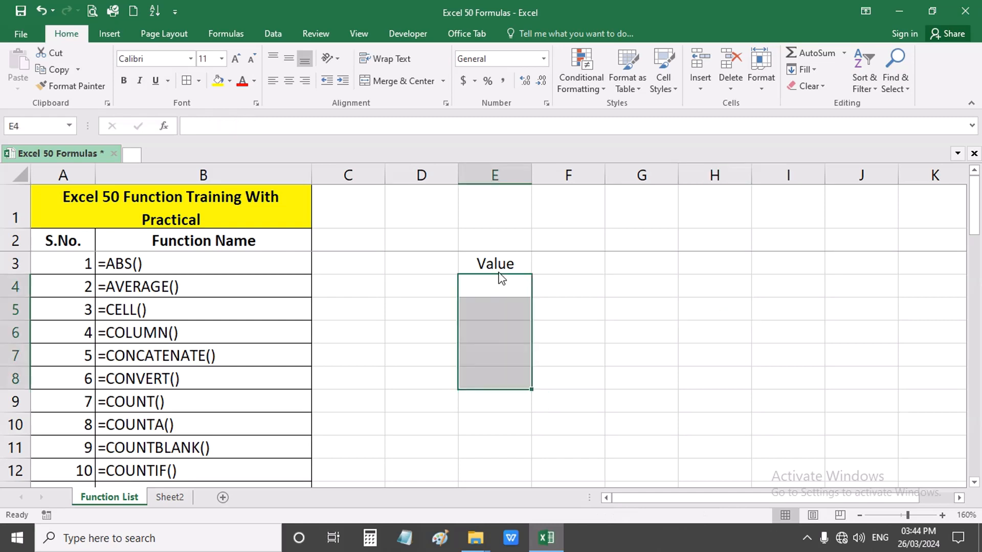
click(489, 292)
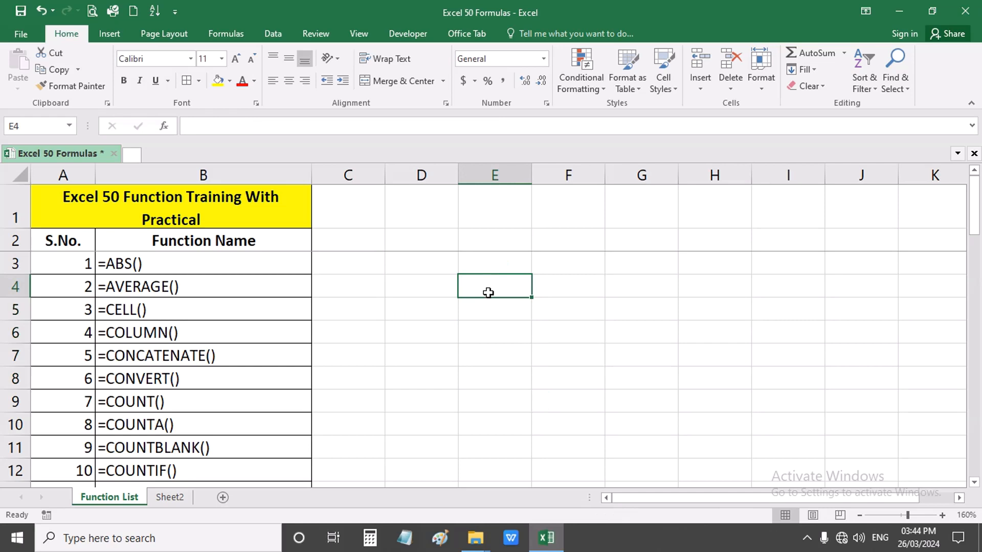
- Enter a CELL formula in D4 with "filename" as the info type
click(419, 301)
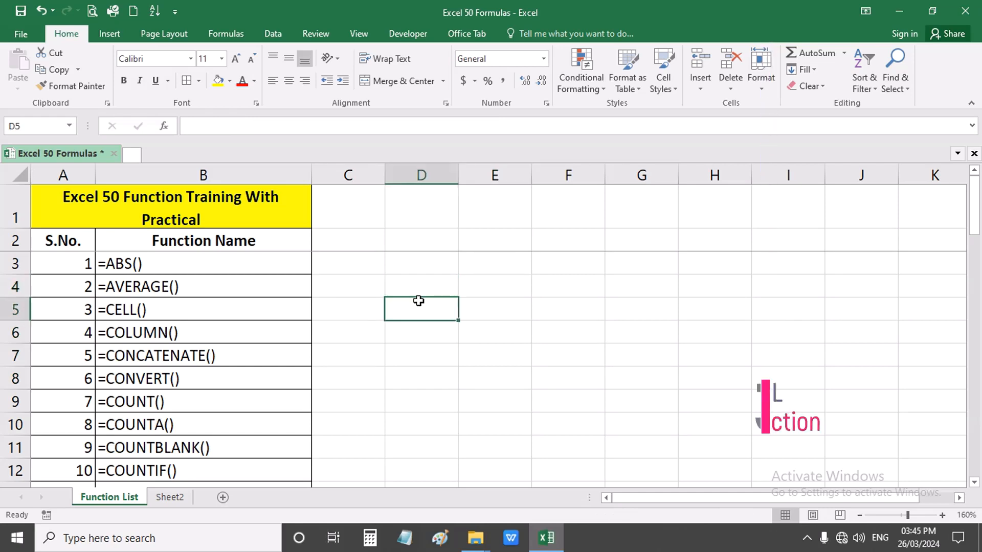
click(487, 292)
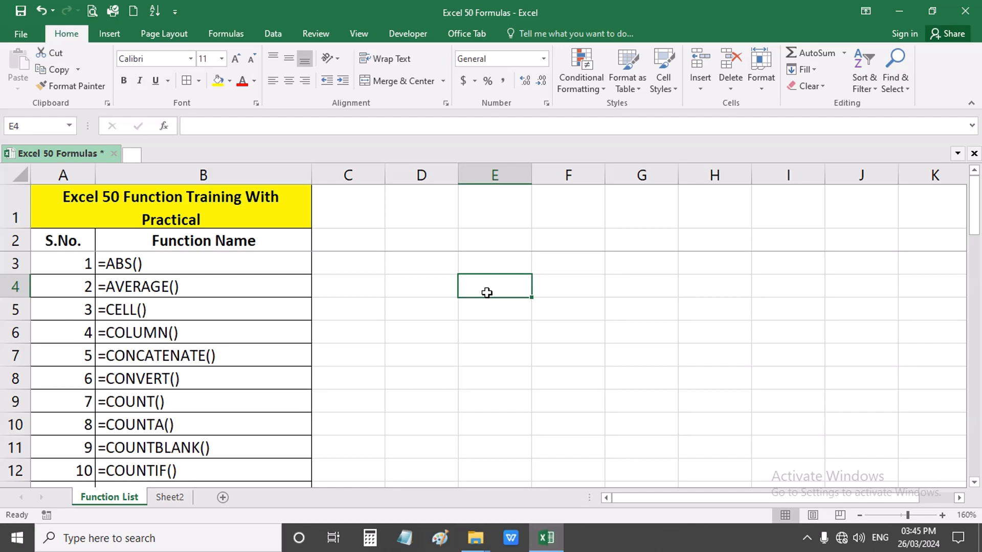
text(=cel)
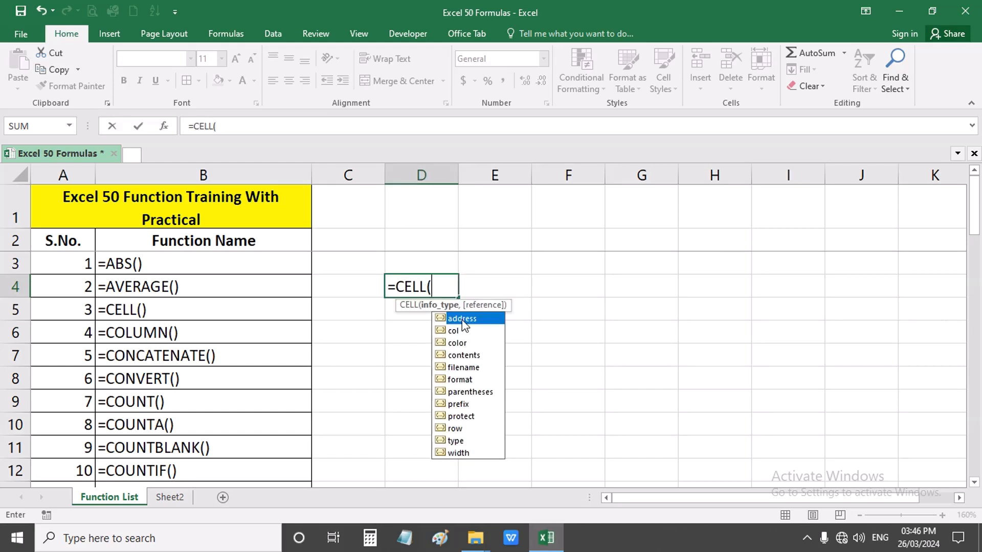
text(0)
key(BackSpace)
key(Down)
key(Down)
key(Down)
key(Down)
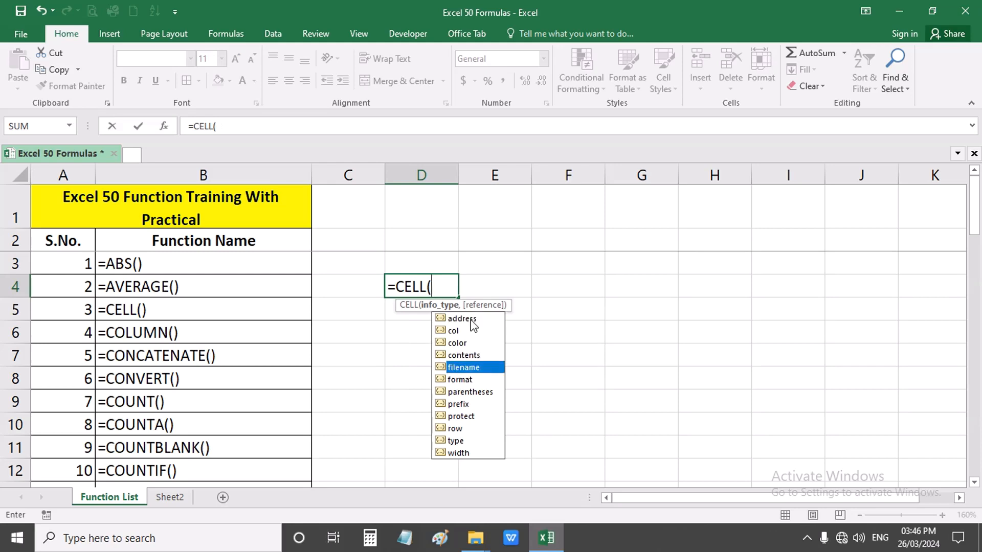
double_click(467, 367)
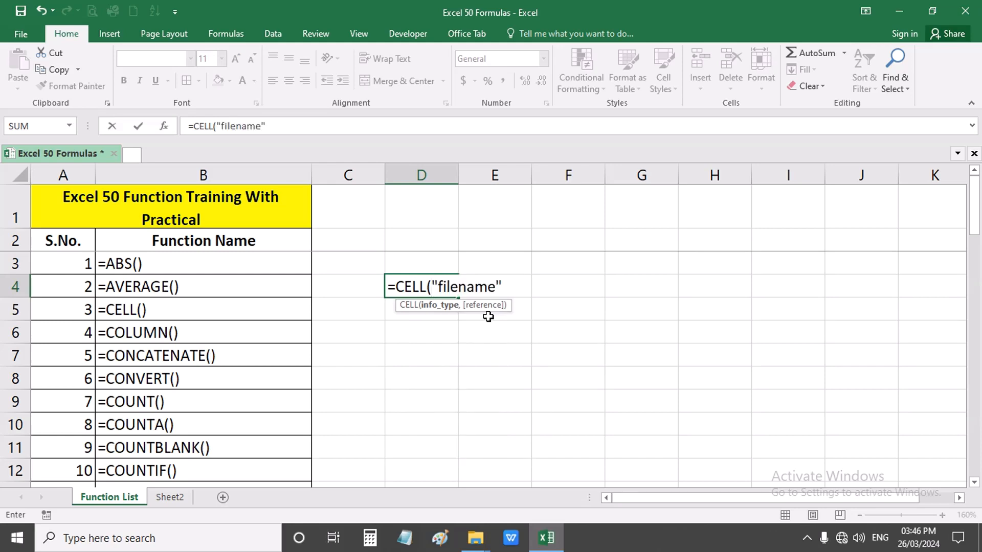
text())
key(Return)
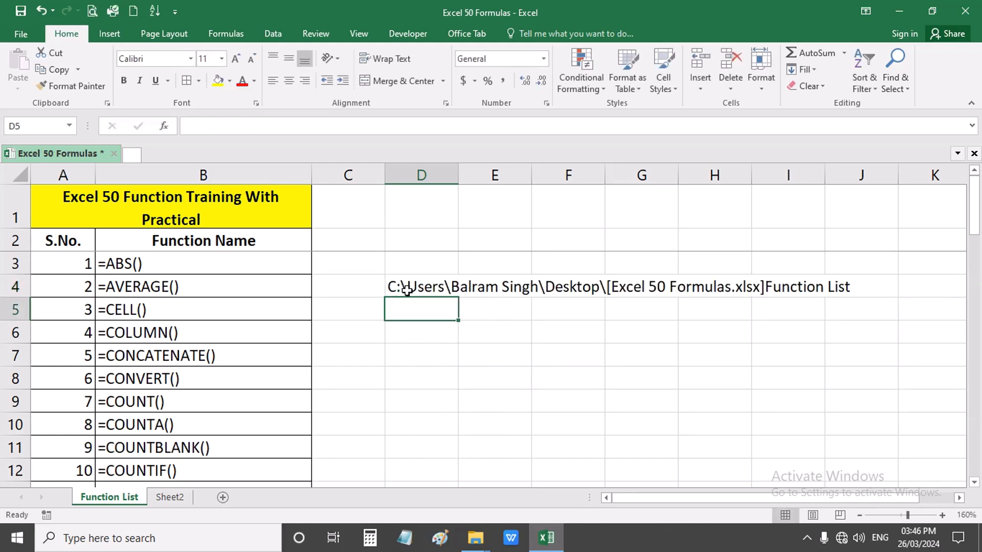
- Examine the folder path, workbook name and sheet name parts of the CELL result across row 4
click(445, 288)
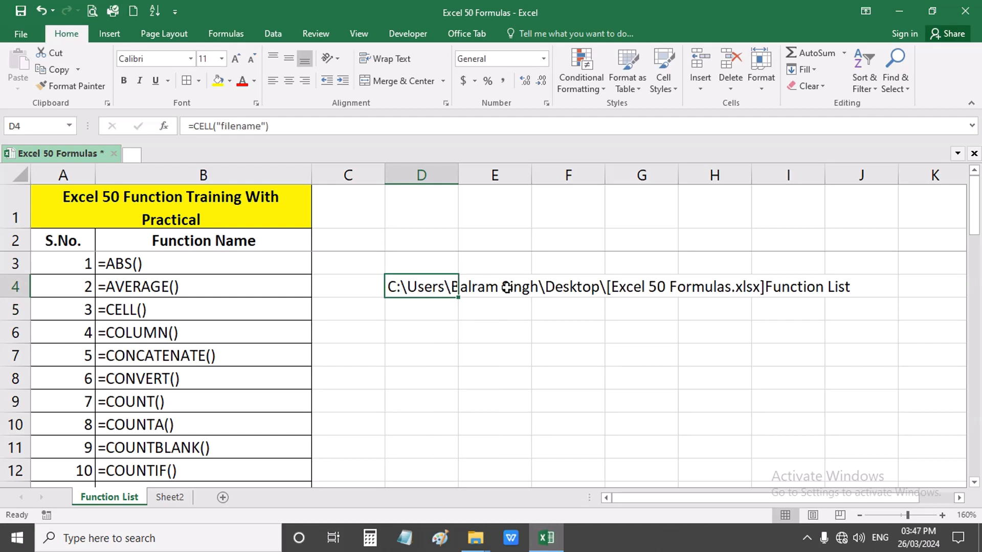
click(630, 291)
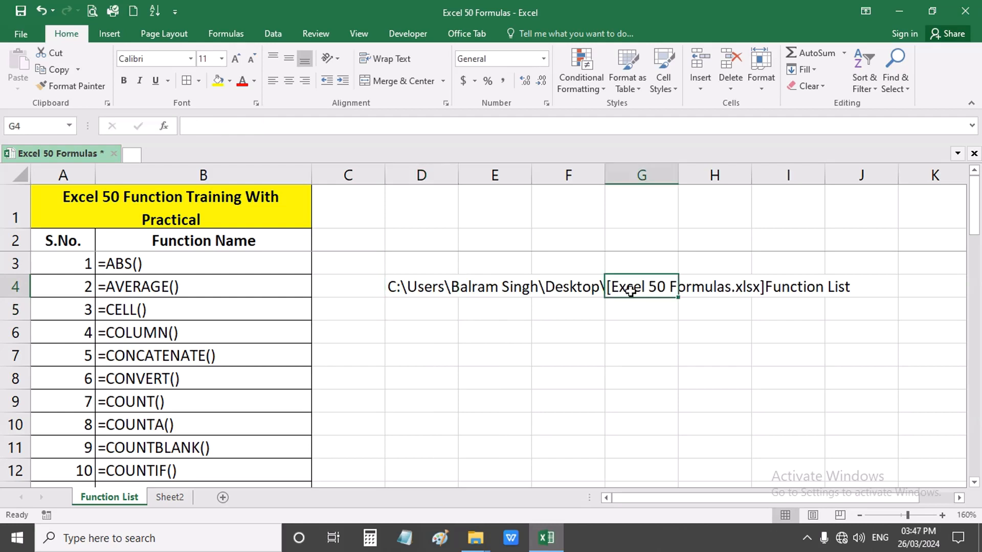
click(708, 290)
click(720, 289)
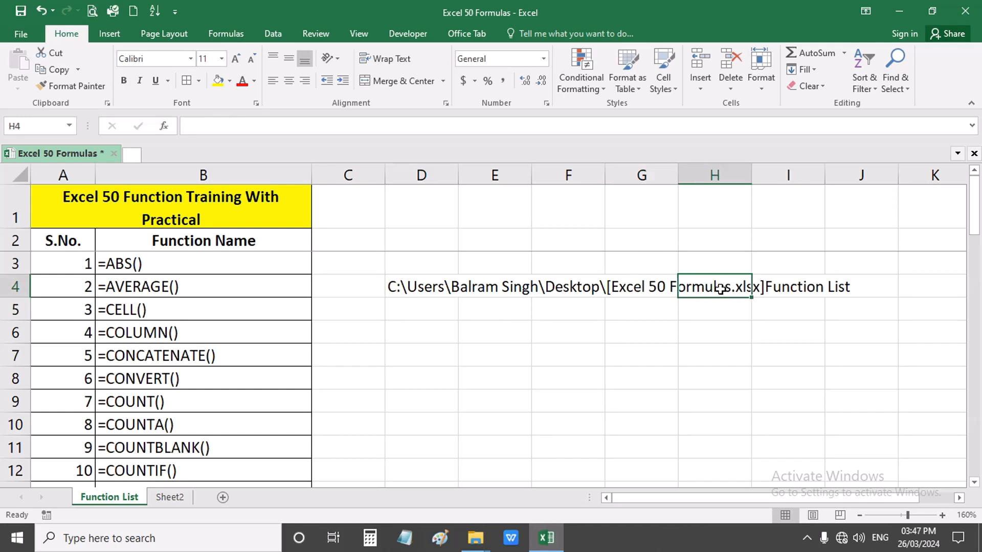
click(788, 284)
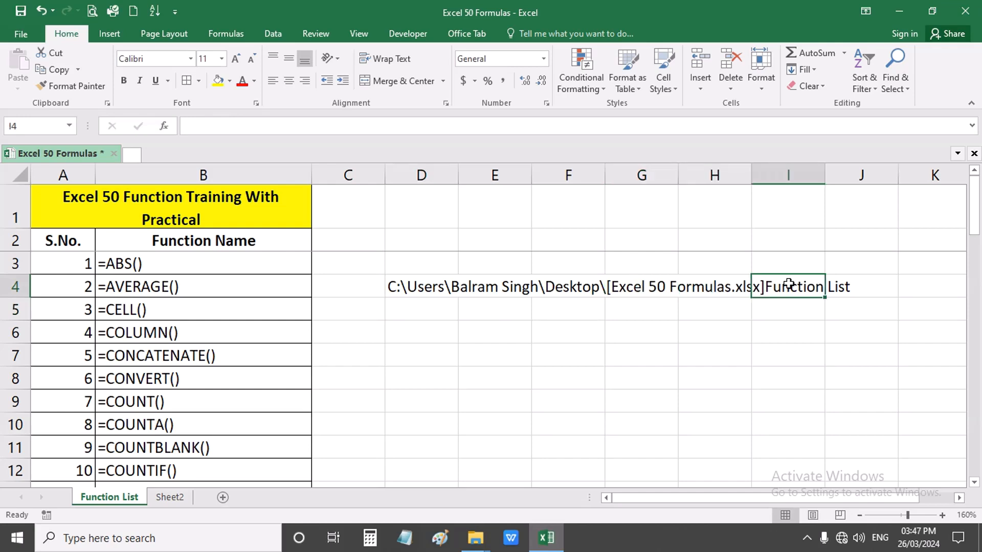
click(721, 290)
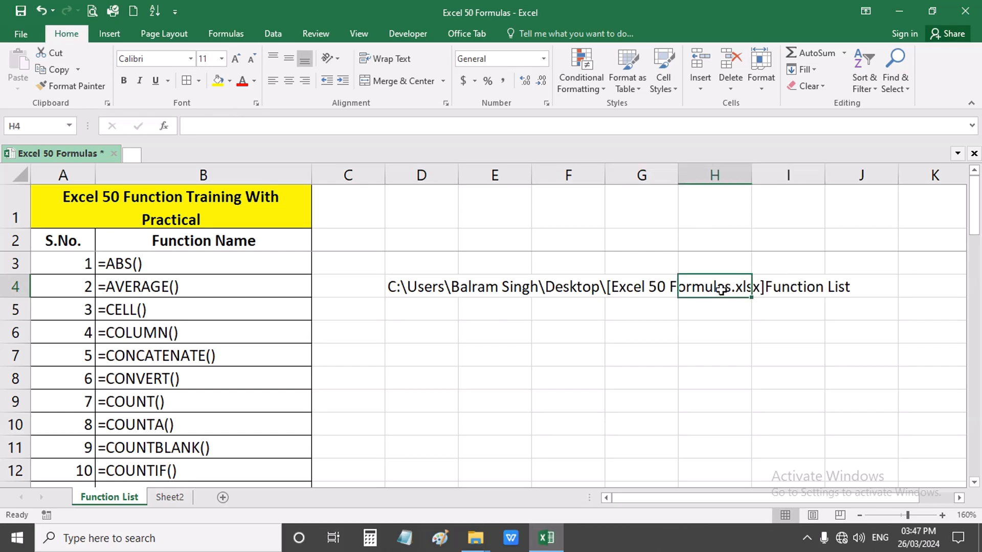
key(Right)
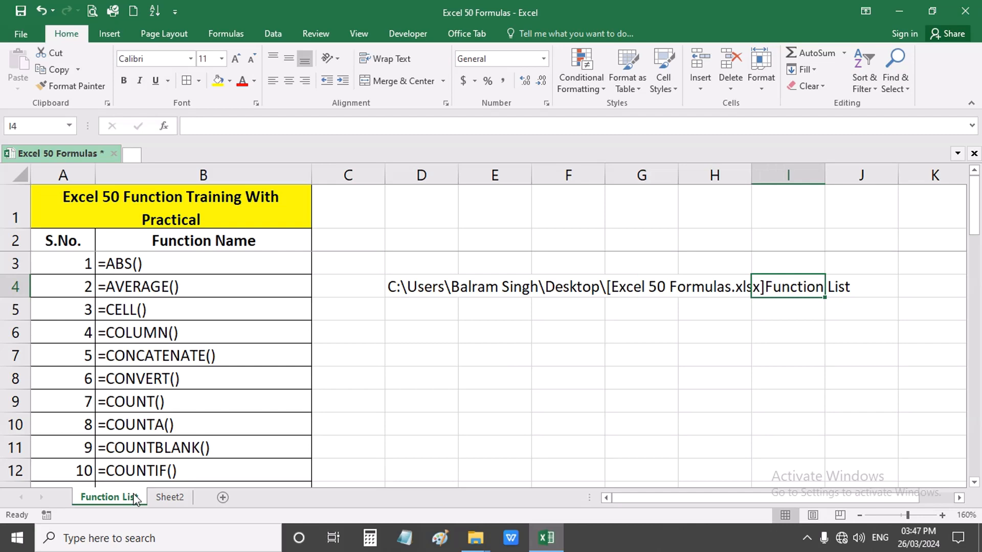
- Replace the info type of the CELL formula in D4 with "protect"
click(409, 286)
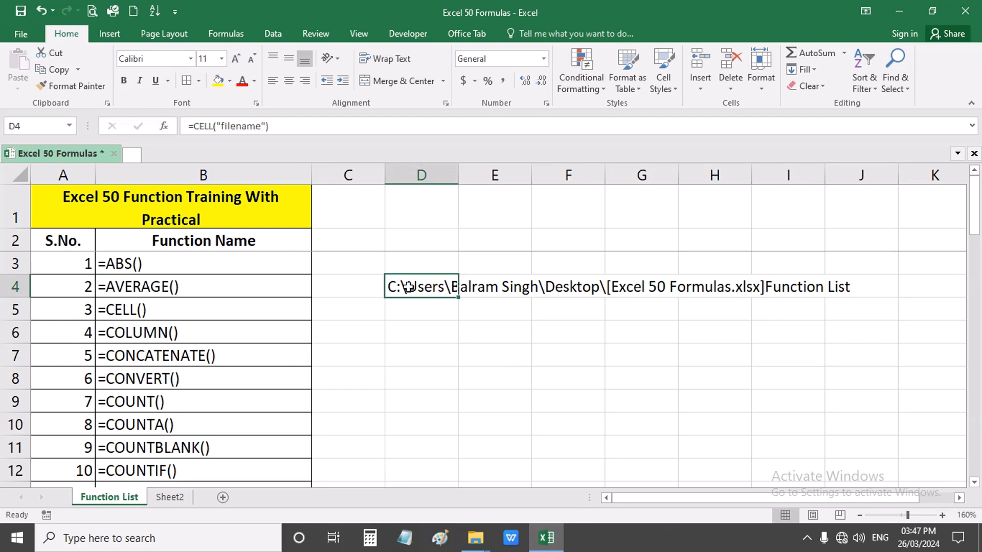
double_click(409, 287)
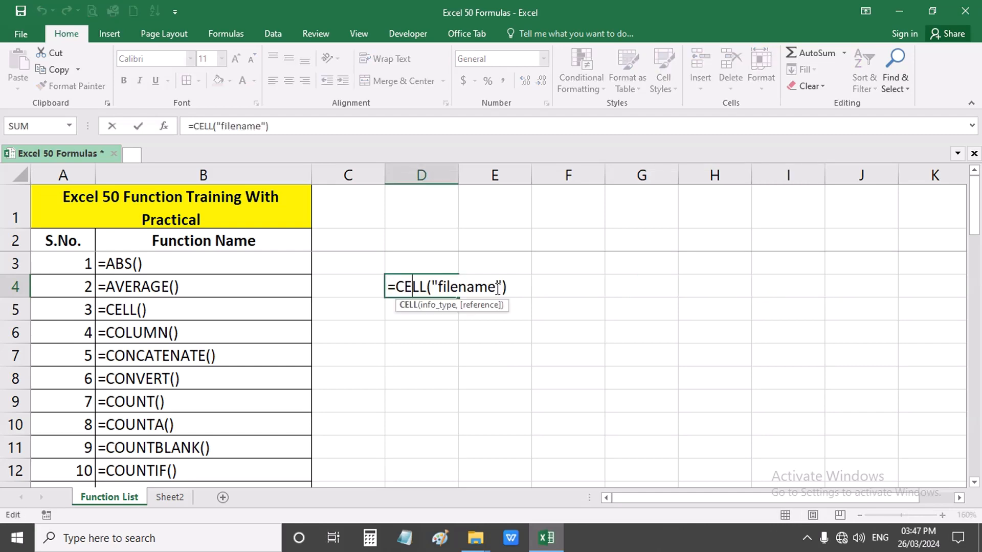
double_click(498, 288)
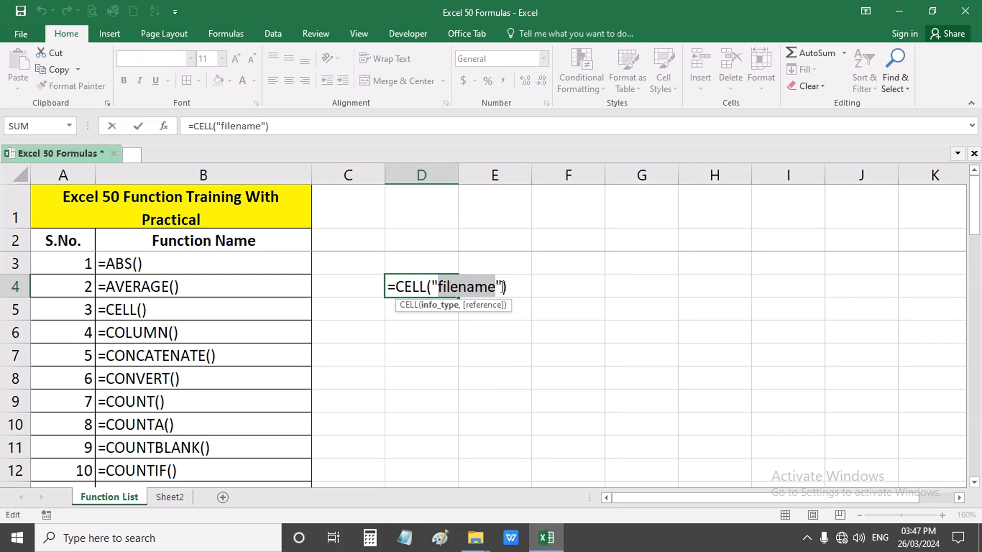
drag(503, 286, 434, 287)
key(BackSpace)
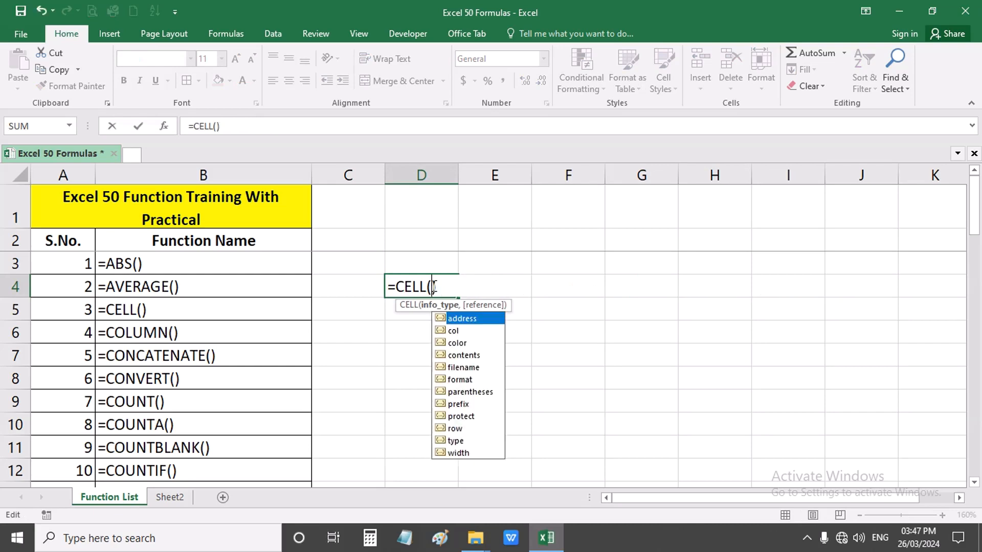
key(Down)
key(Down)
key(Down)
key(Down)
key(Down)
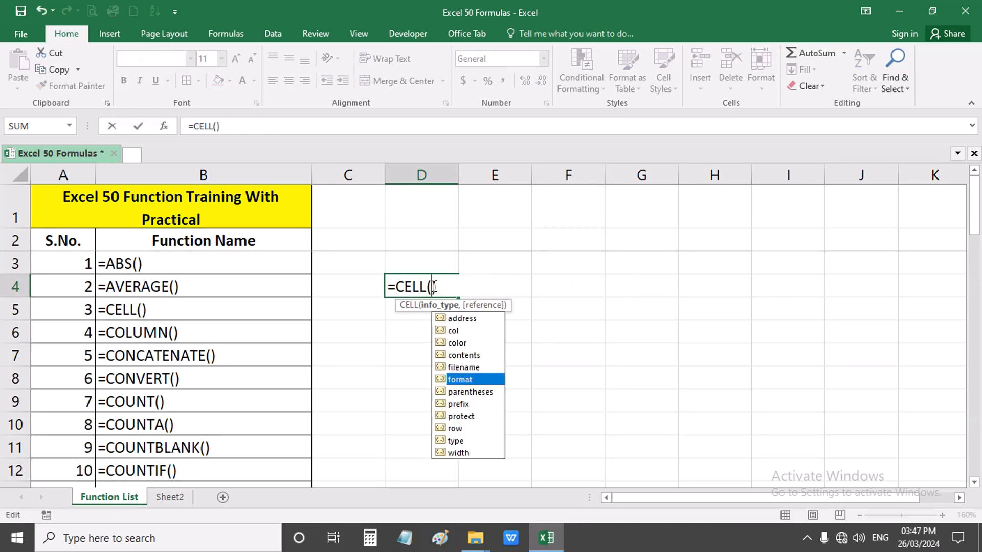
key(Down)
key(Down)
key(Down)
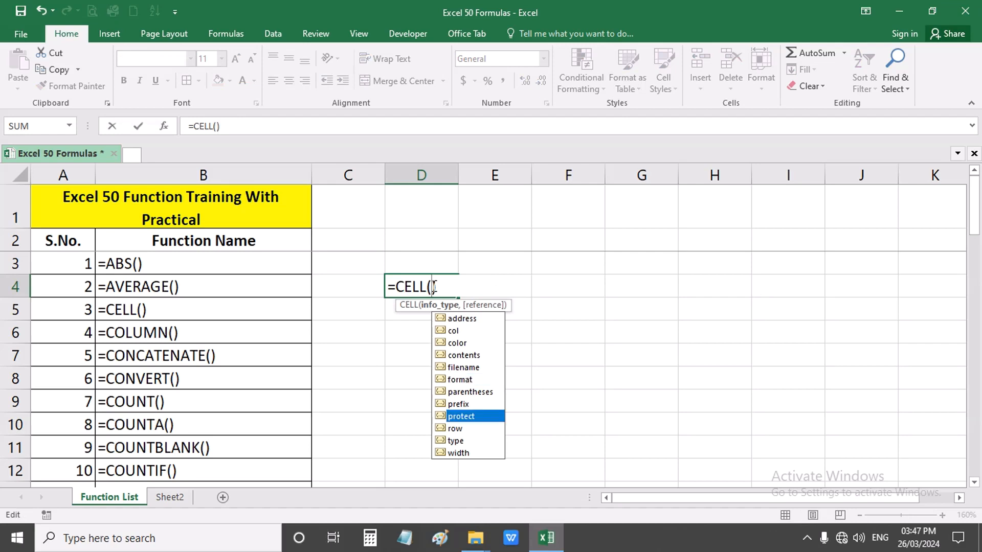
key(Tab)
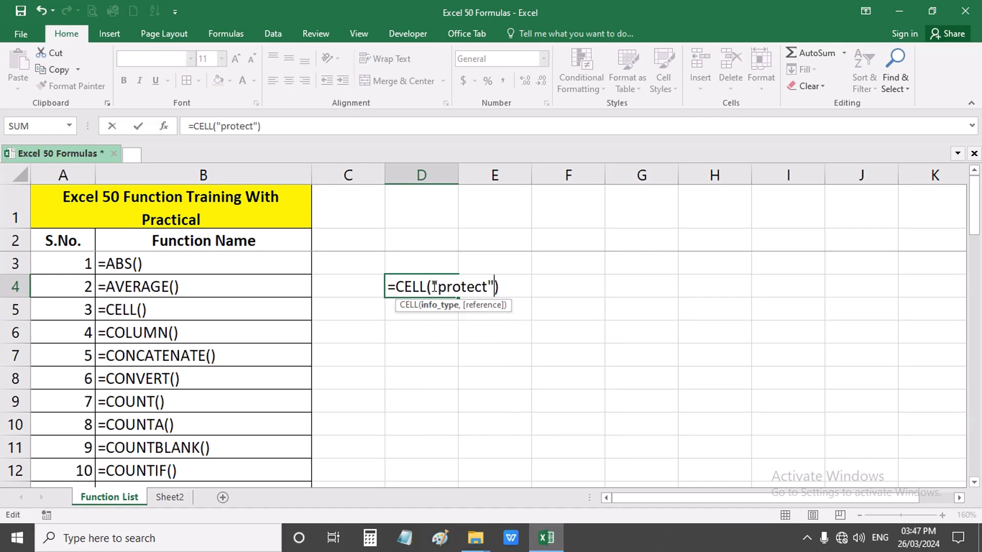
key(Return)
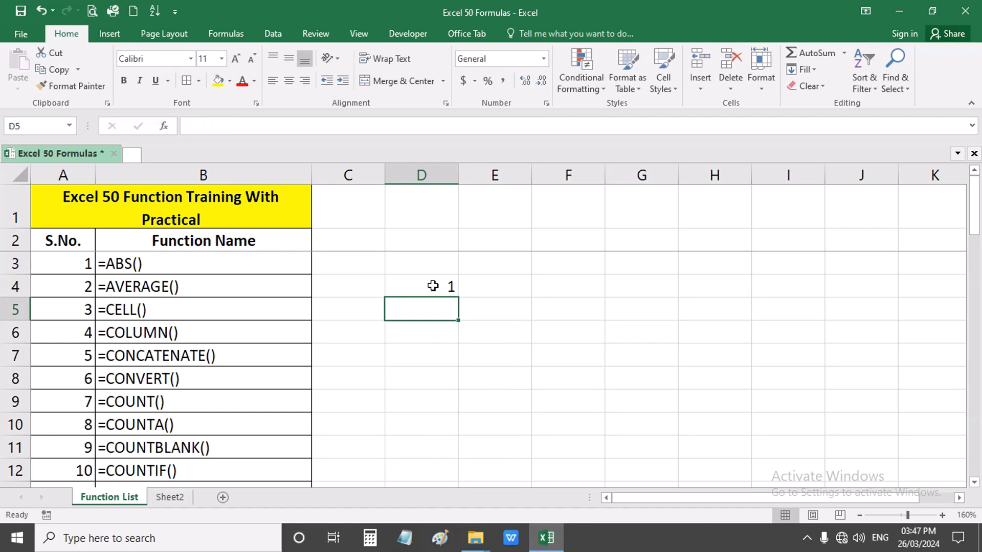
- Replace the info type of the CELL formula in D4 with "row"
click(432, 286)
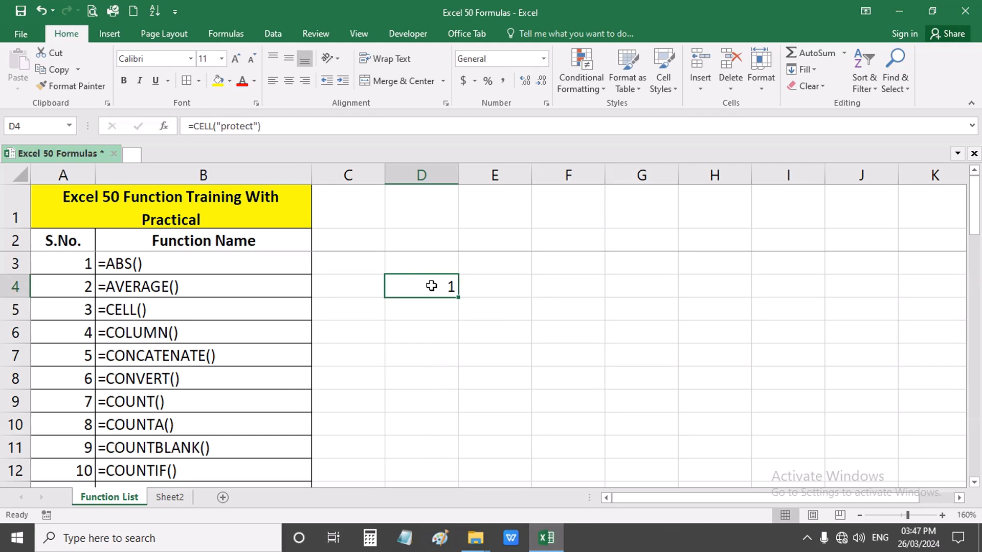
double_click(432, 286)
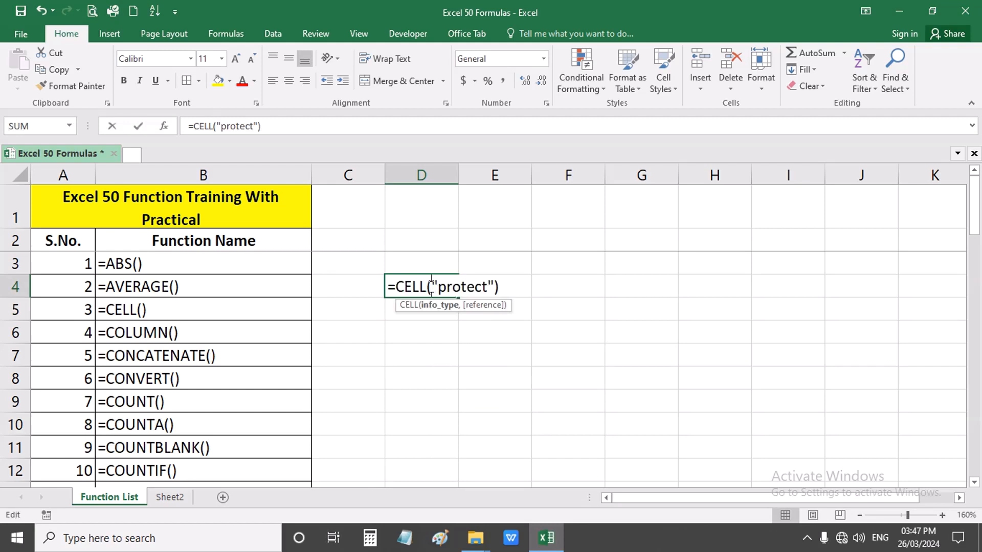
drag(494, 287, 434, 287)
key(BackSpace)
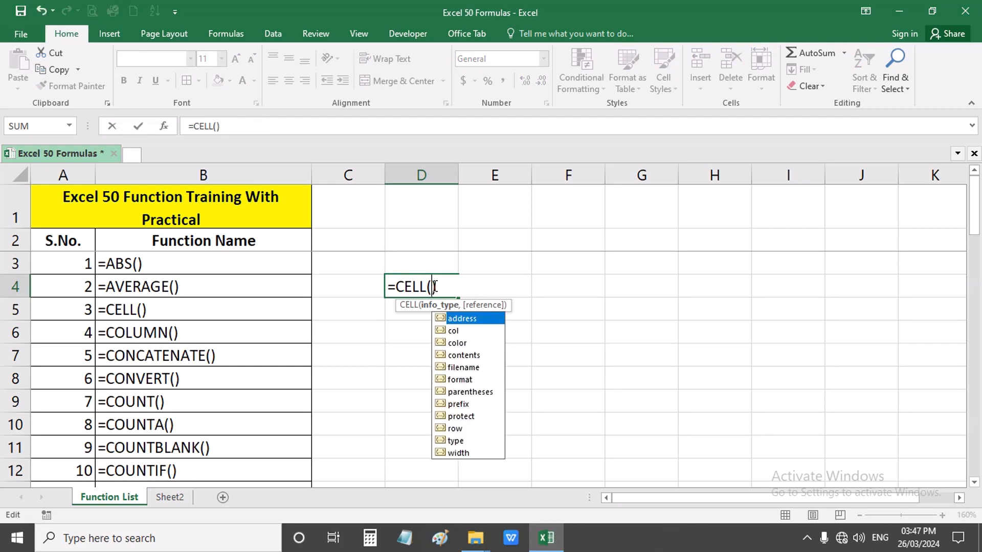
click(471, 439)
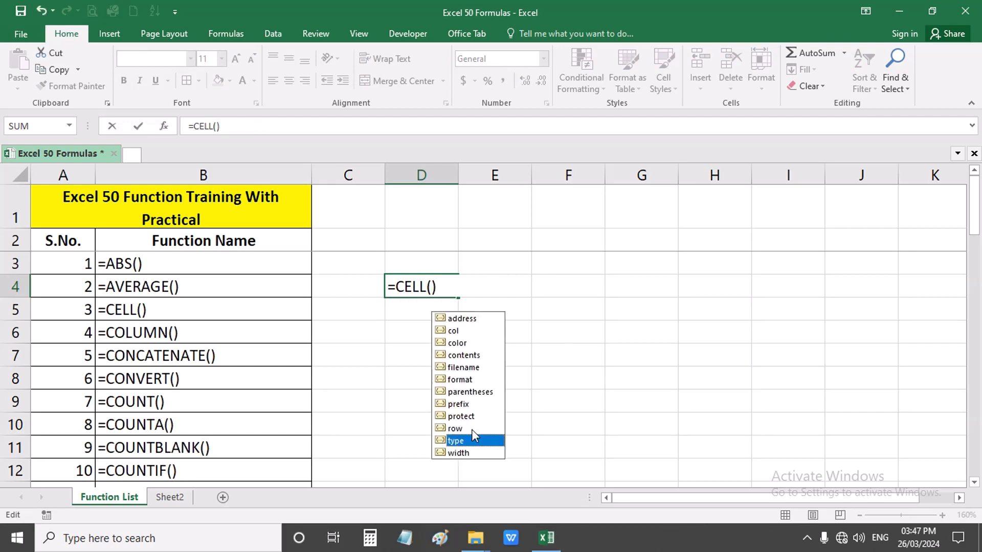
click(467, 428)
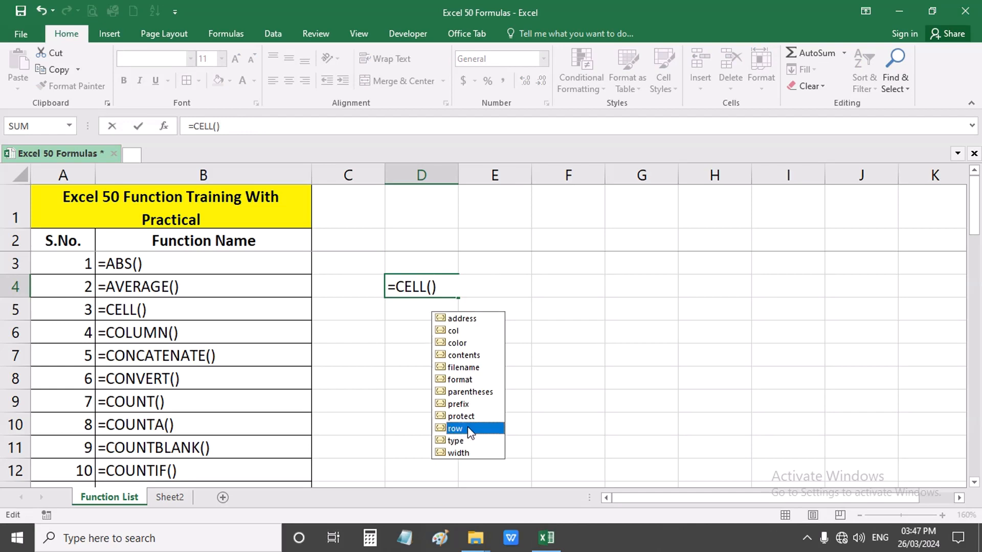
double_click(468, 429)
key(Return)
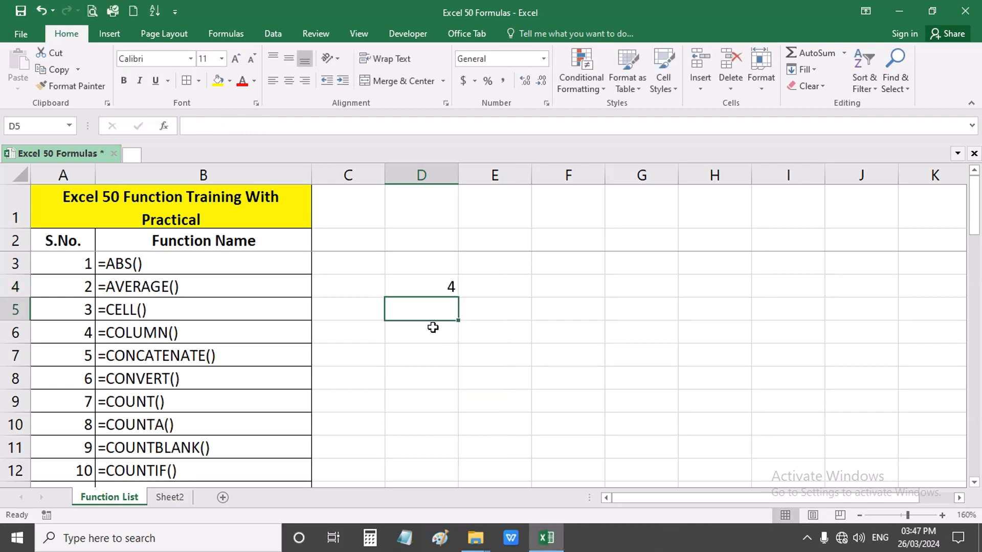
- Change the info type of the CELL formula in D4 to "col"
key(Up)
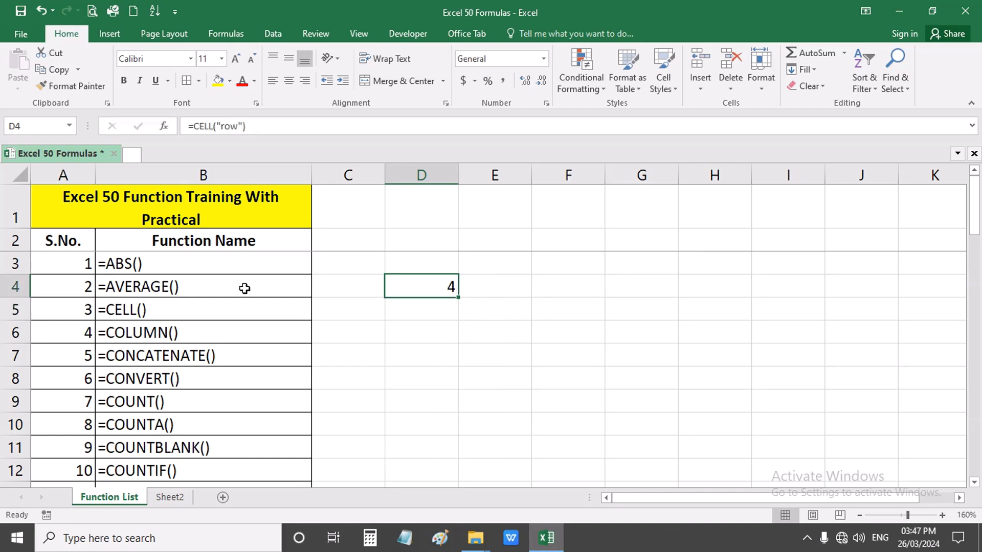
double_click(439, 287)
double_click(440, 288)
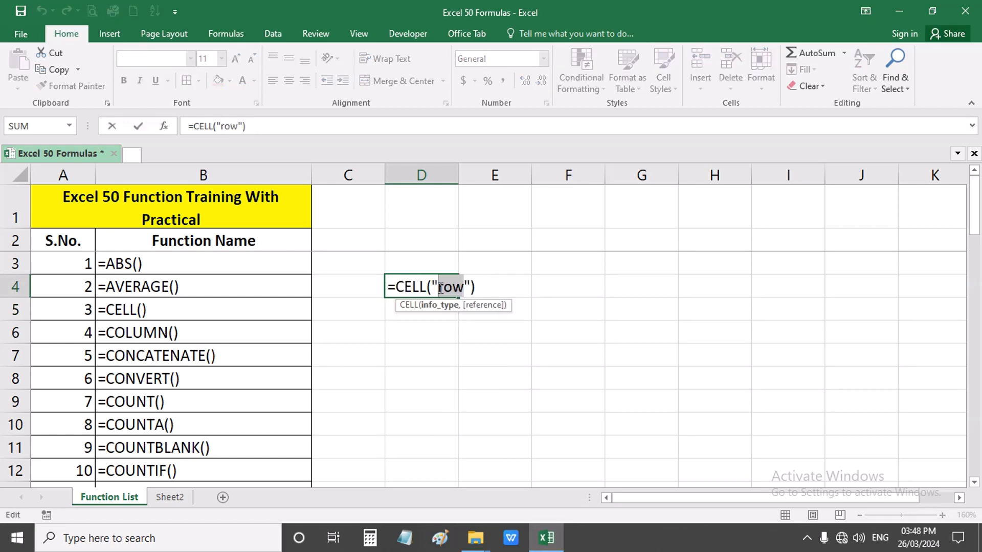
text(col)
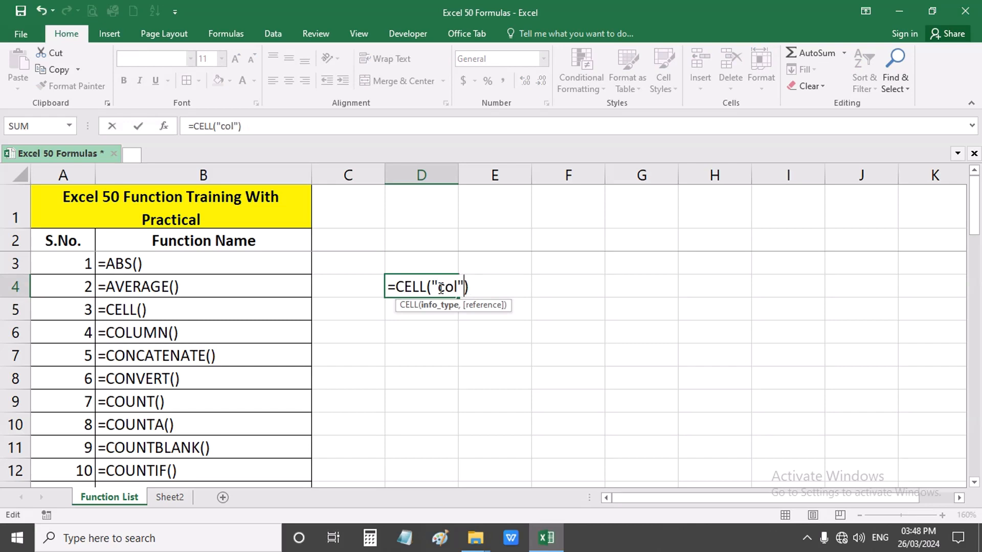
key(ctrl+Return)
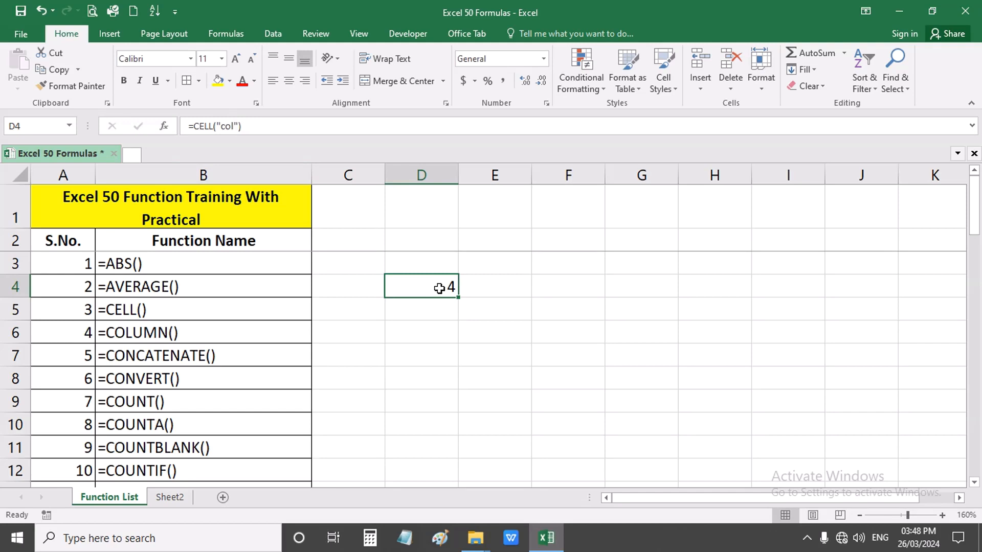
- Clear the CELL formula from D4 and save the workbook
click(424, 306)
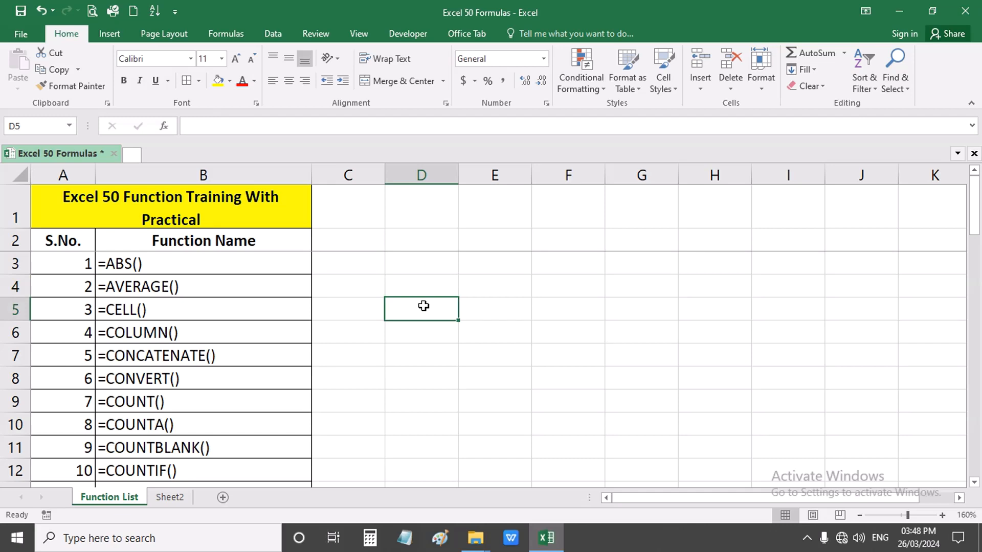
key(ctrl+s)
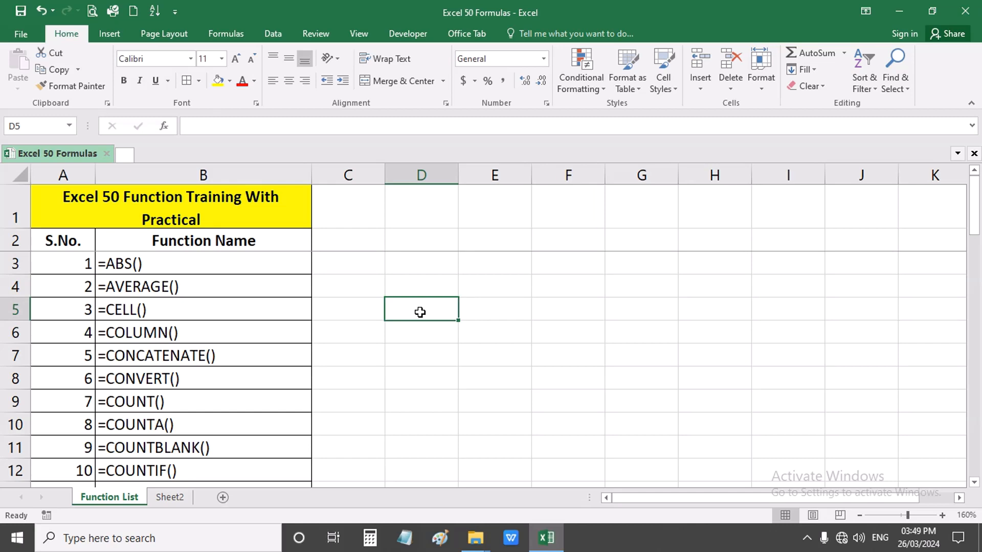
- Enter a COLUMN formula in E4 that references cell G1
click(488, 289)
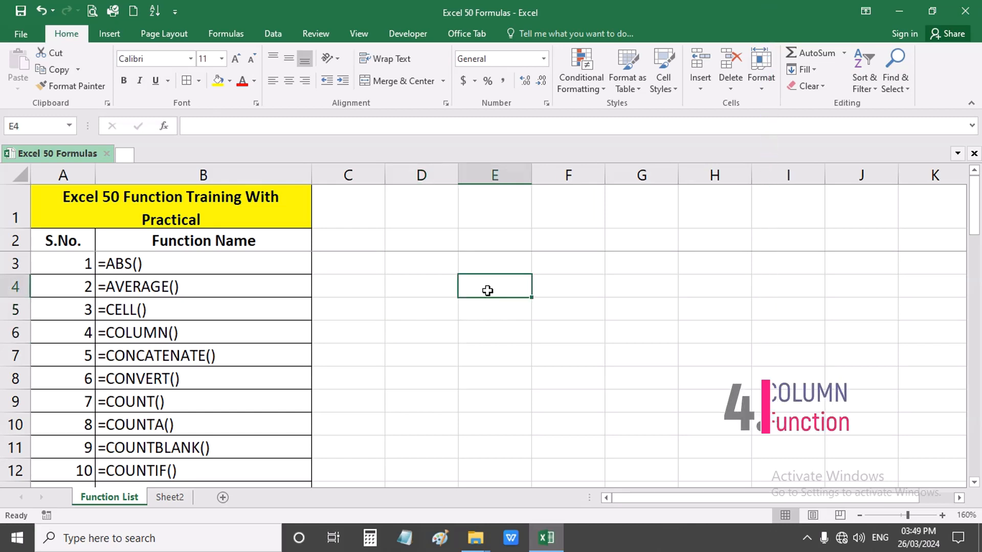
text(=cou)
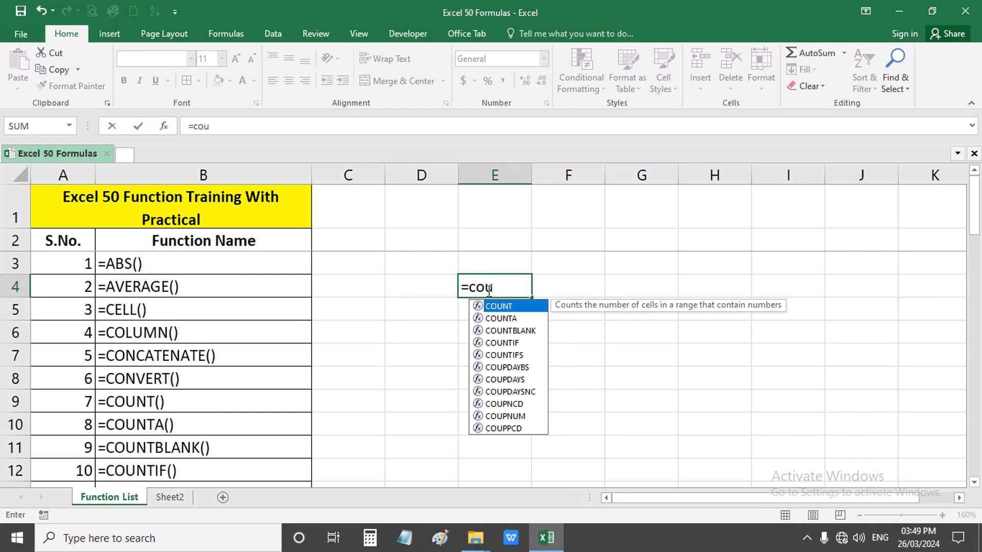
key(BackSpace)
text(lu)
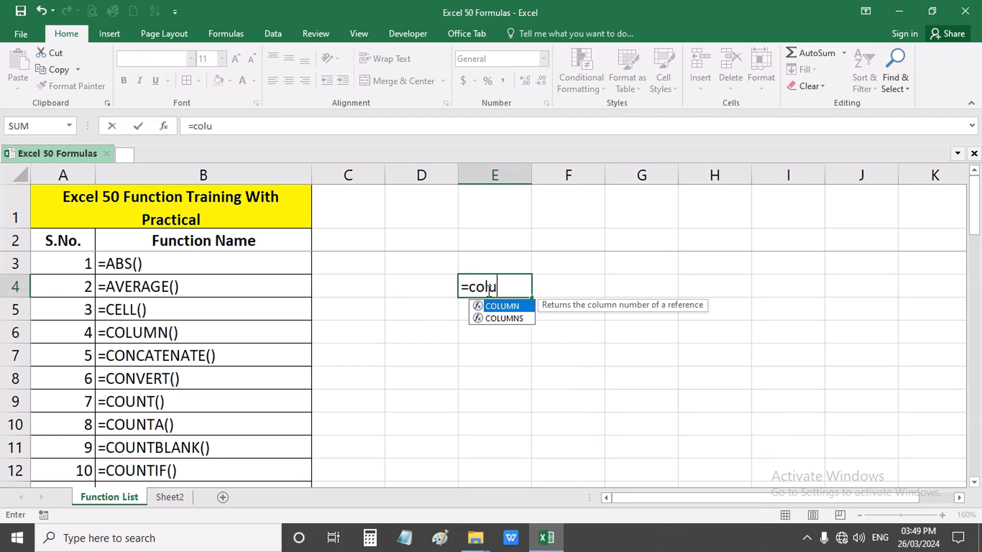
key(Tab)
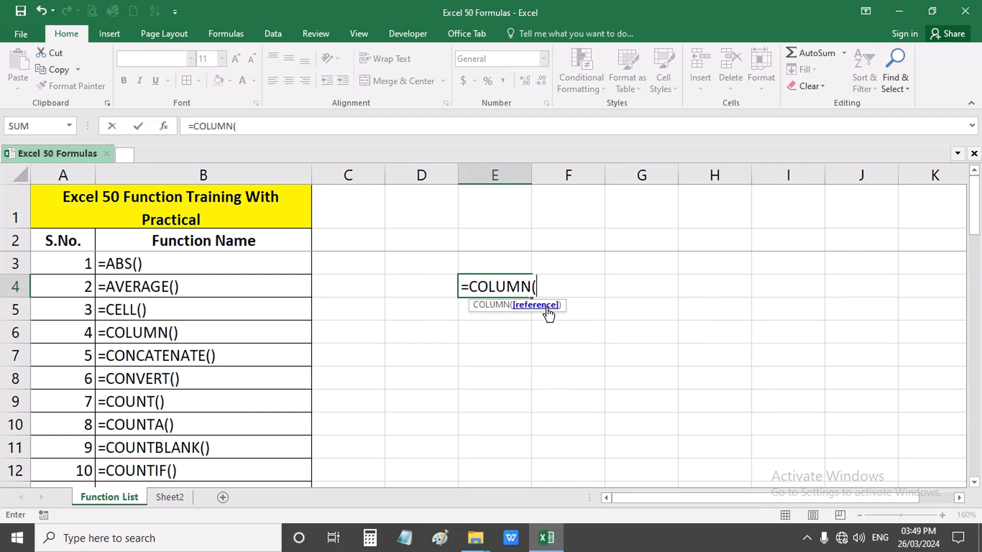
click(676, 231)
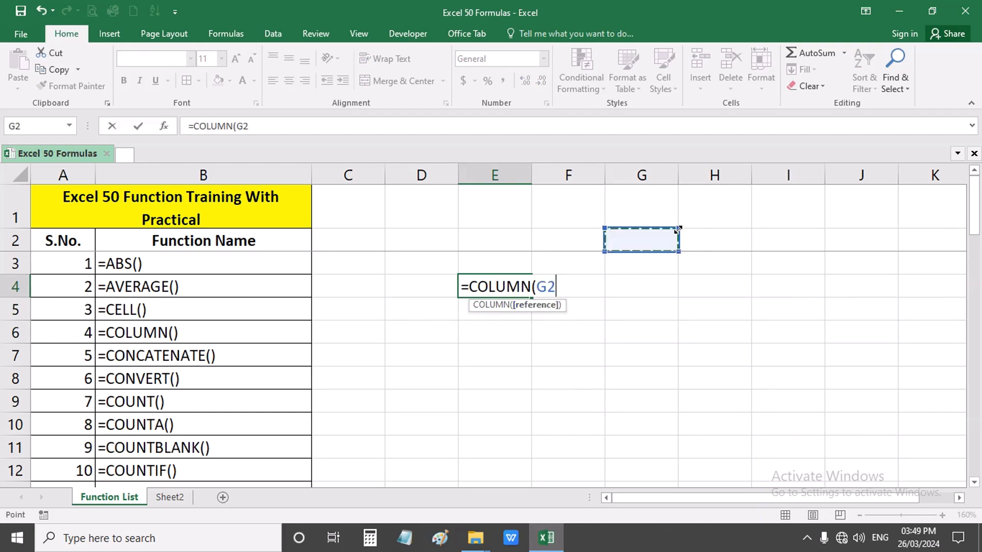
key(BackSpace)
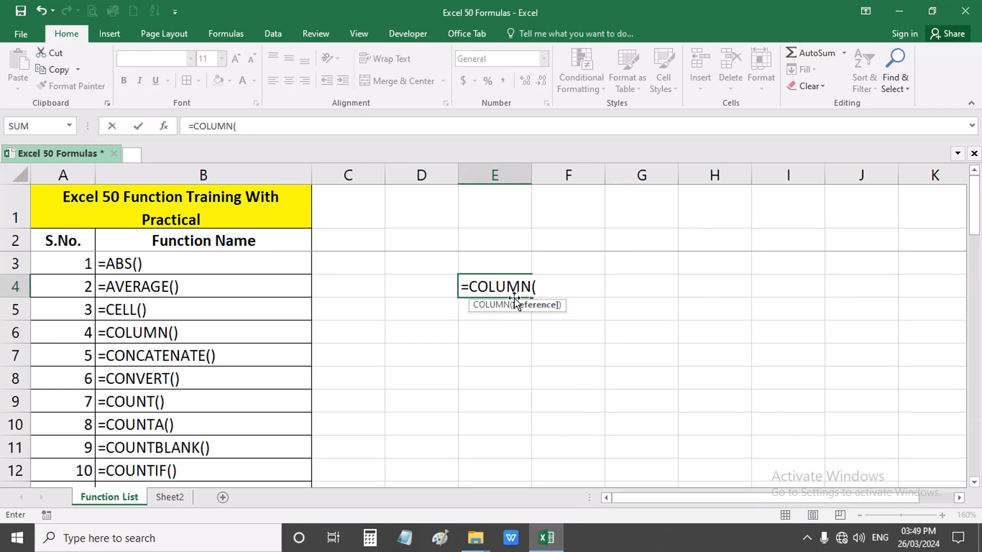
click(634, 201)
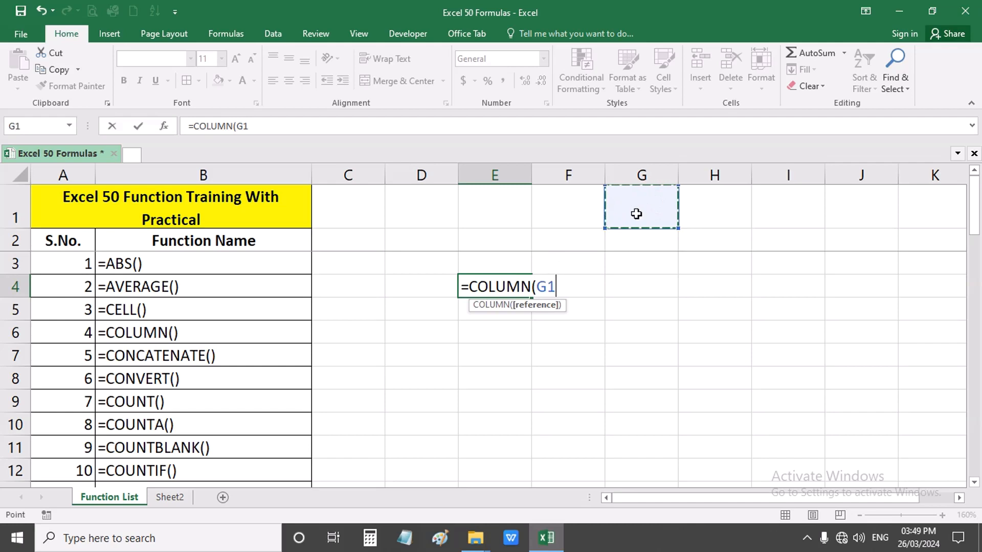
text())
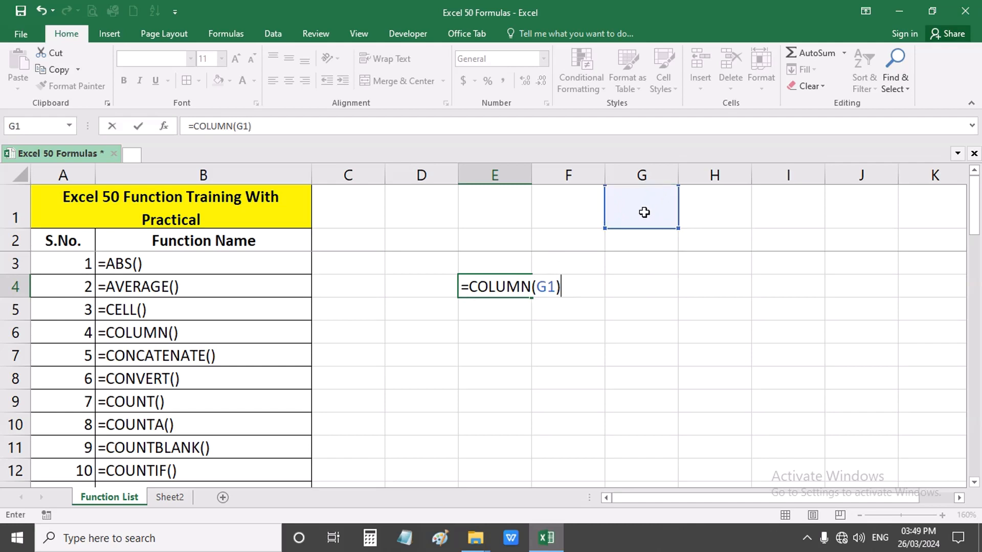
key(Return)
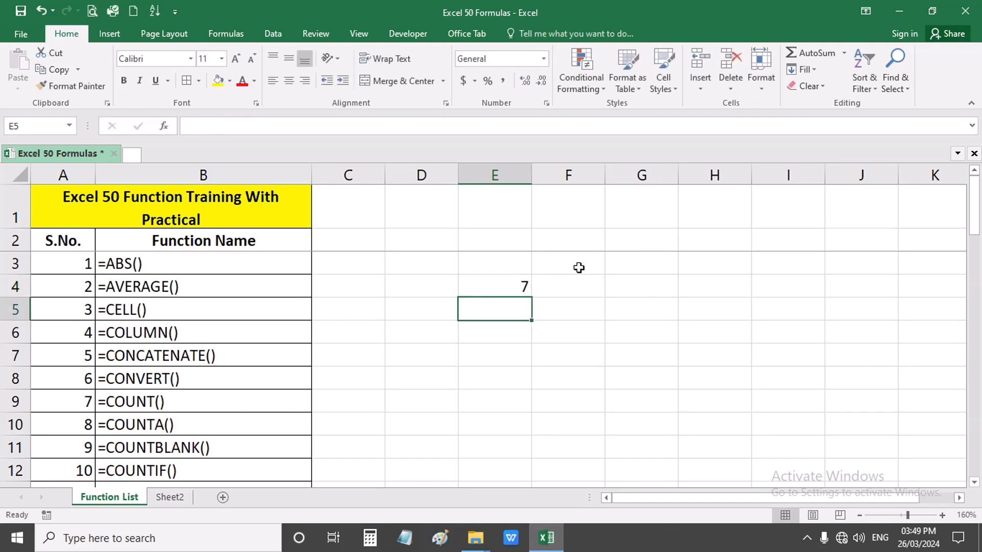
- Clear the COLUMN formula from E4 and enter the sample letters A, B and C in E4, F4 and G4
click(503, 281)
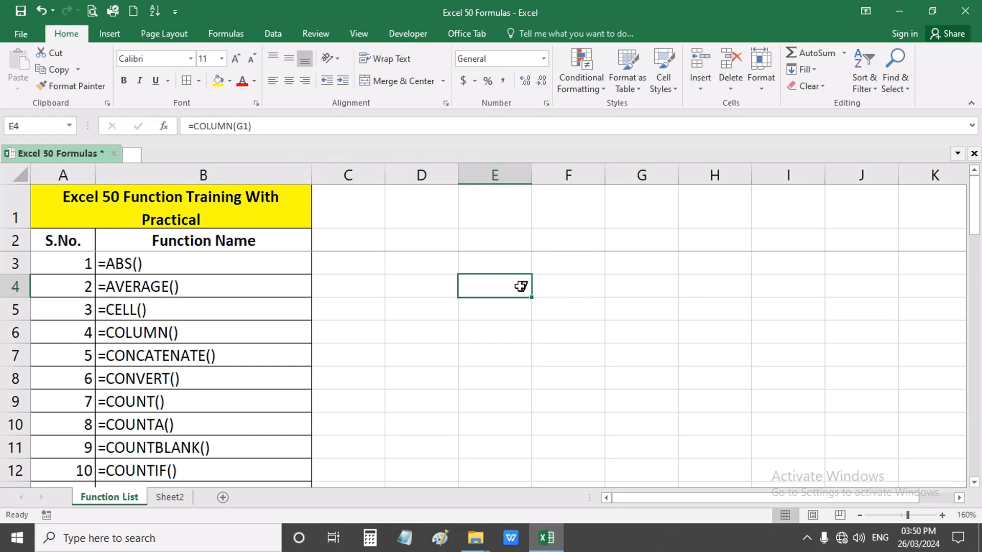
key(Delete)
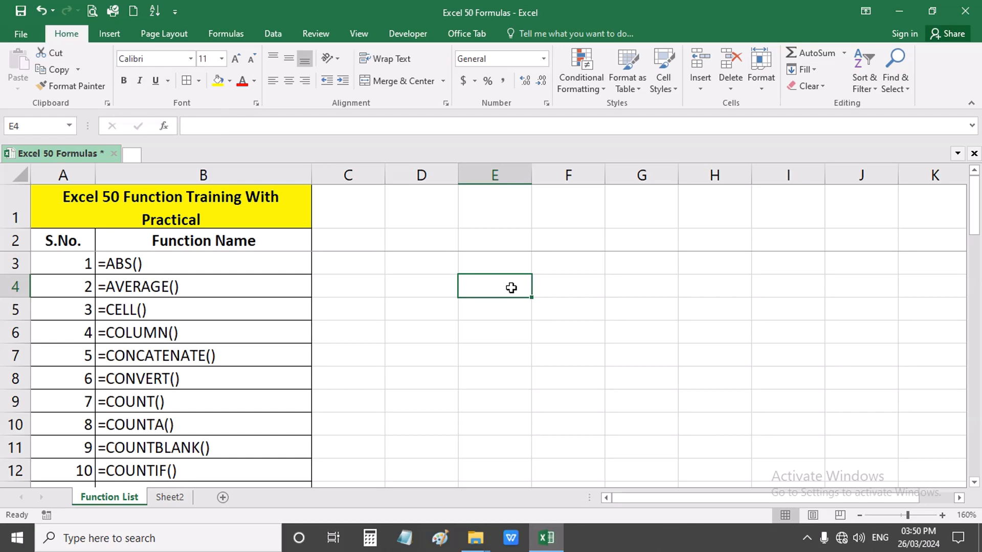
click(496, 309)
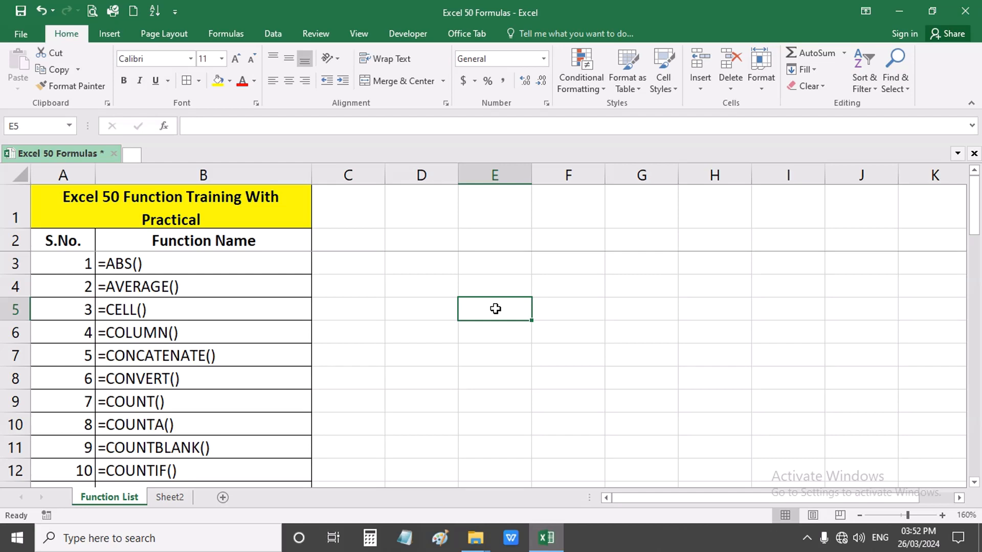
key(Up)
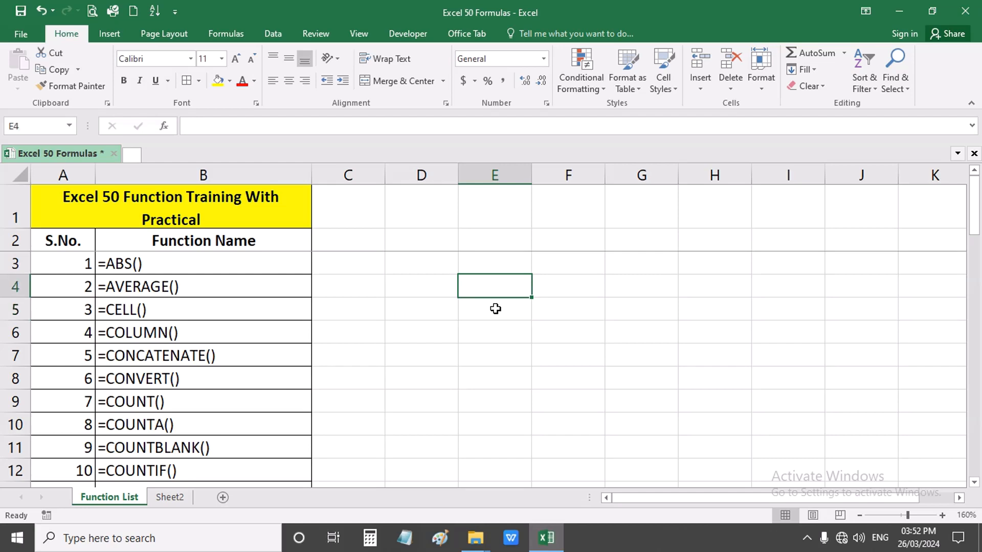
text(A)
key(Tab)
text(B)
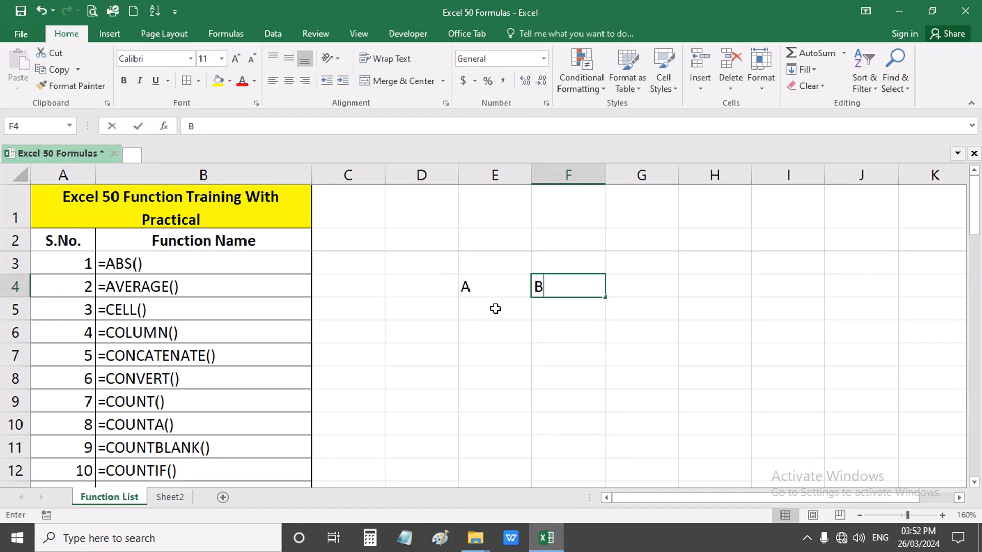
key(Tab)
text(C)
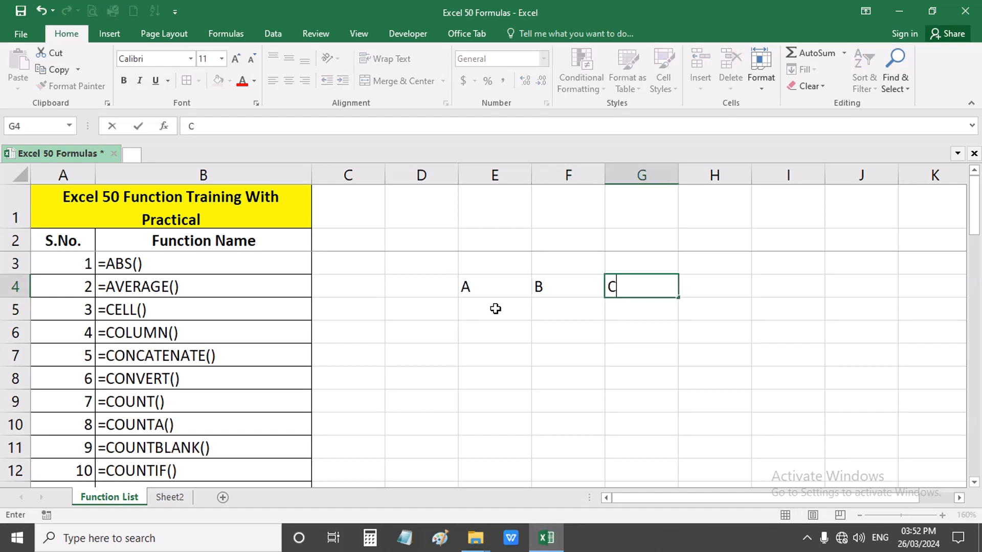
key(Return)
click(625, 288)
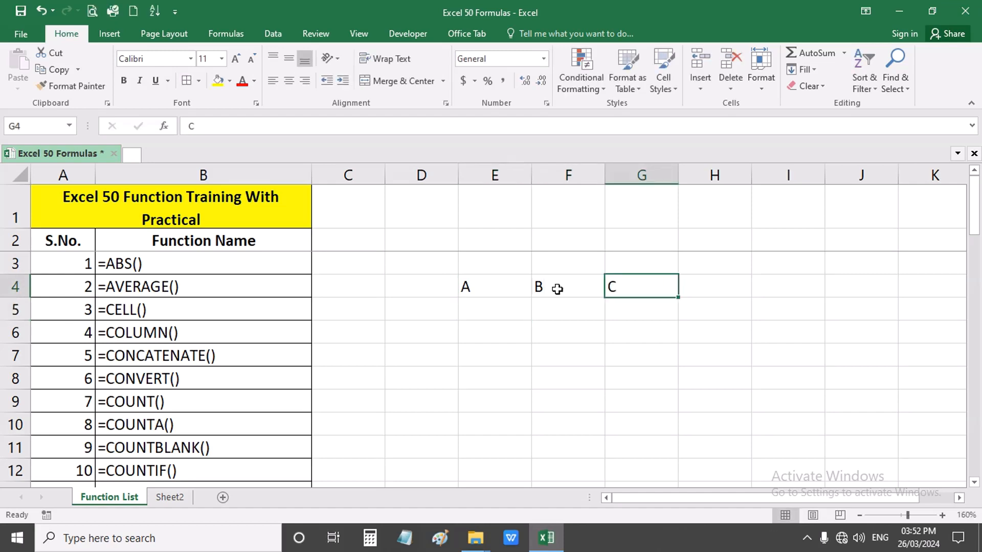
- Enter a CONCATENATE formula in E5 that joins the letters in E4, F4 and G4
click(493, 312)
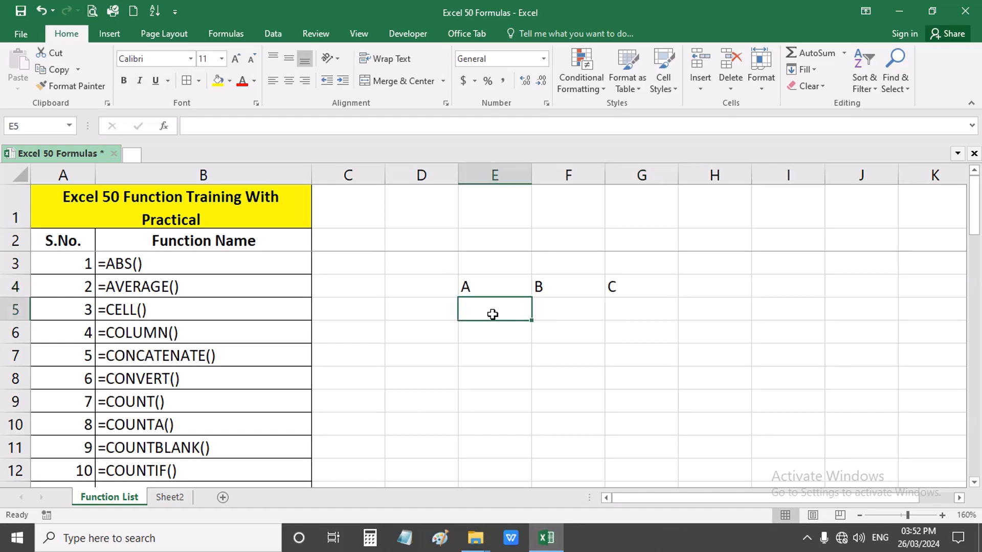
text(=cn)
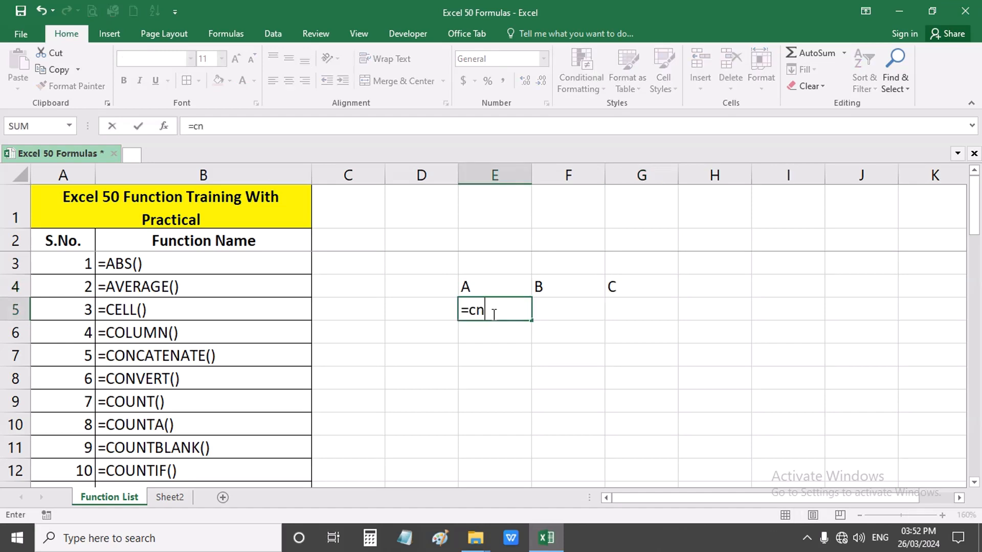
key(BackSpace)
text(on)
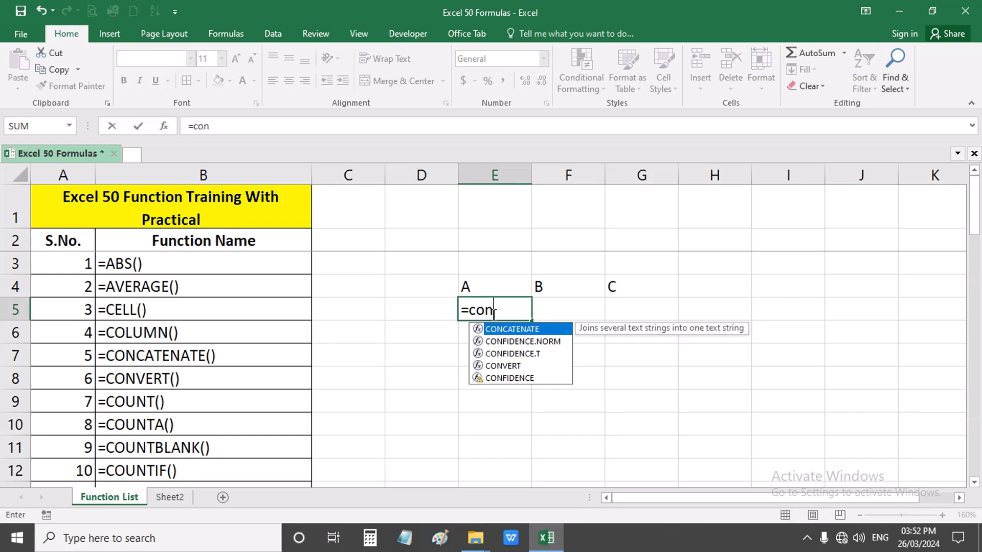
double_click(563, 330)
click(490, 287)
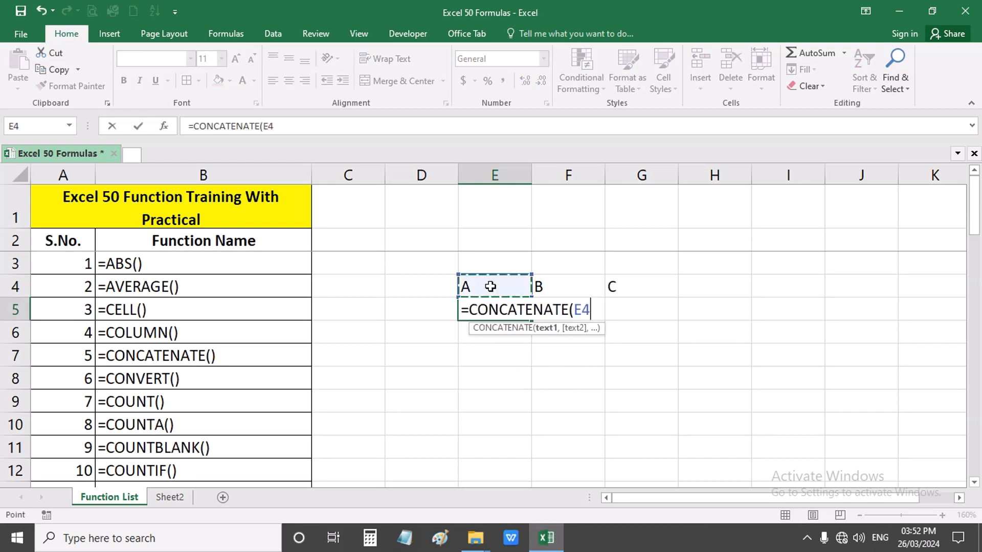
text(,)
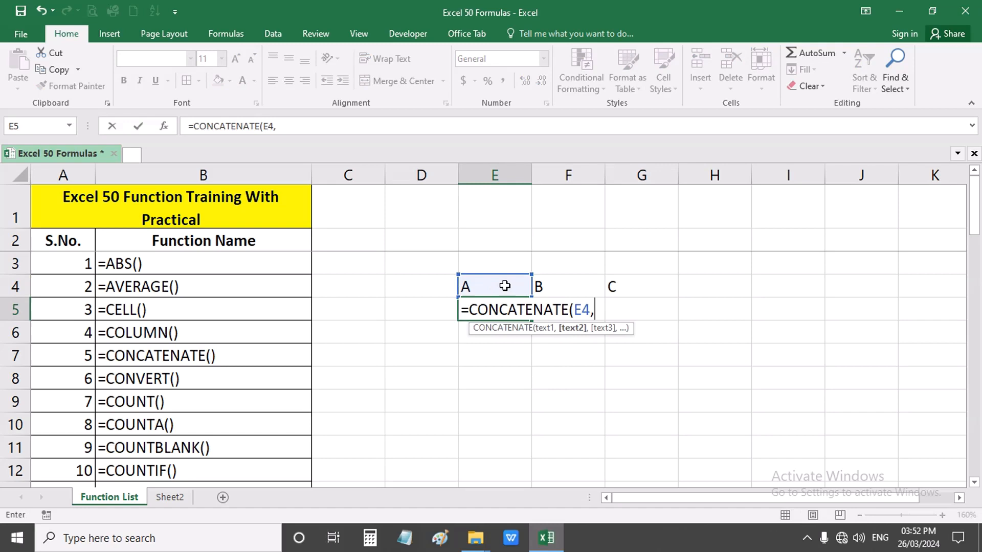
click(558, 285)
text(,)
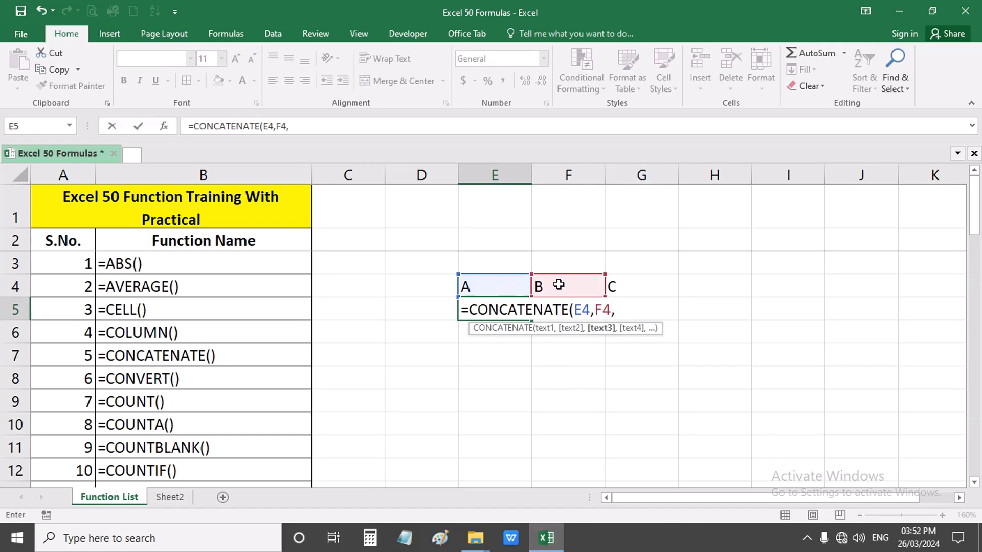
click(626, 287)
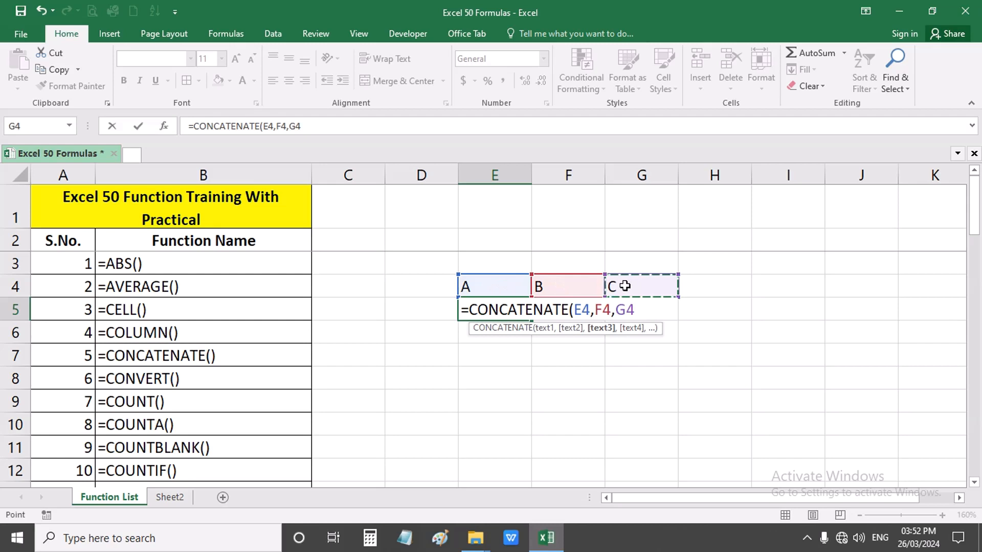
text())
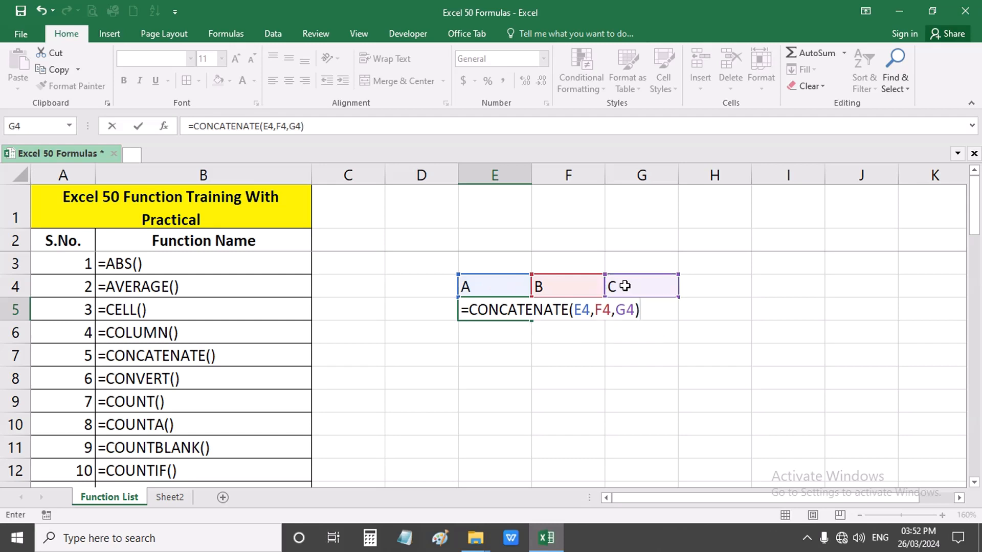
key(Return)
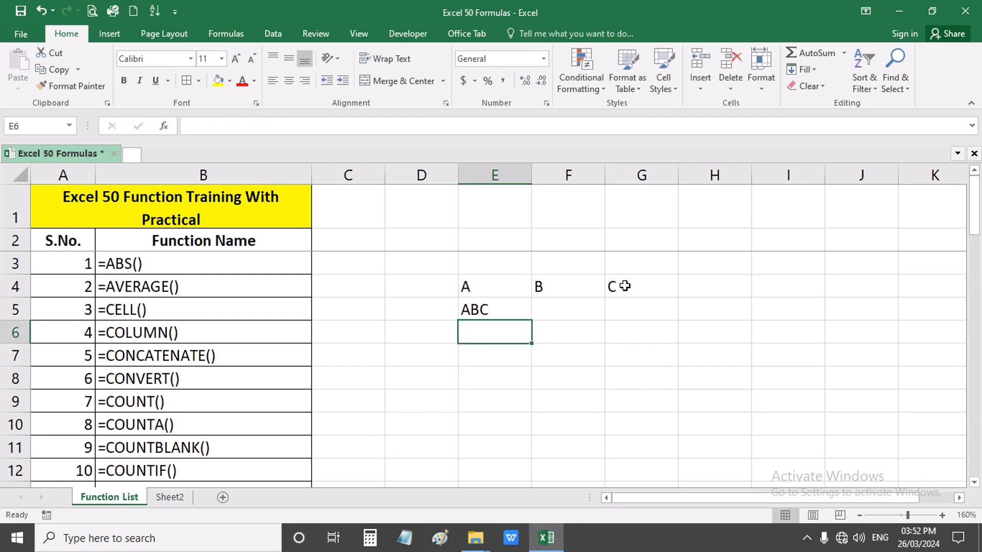
click(487, 313)
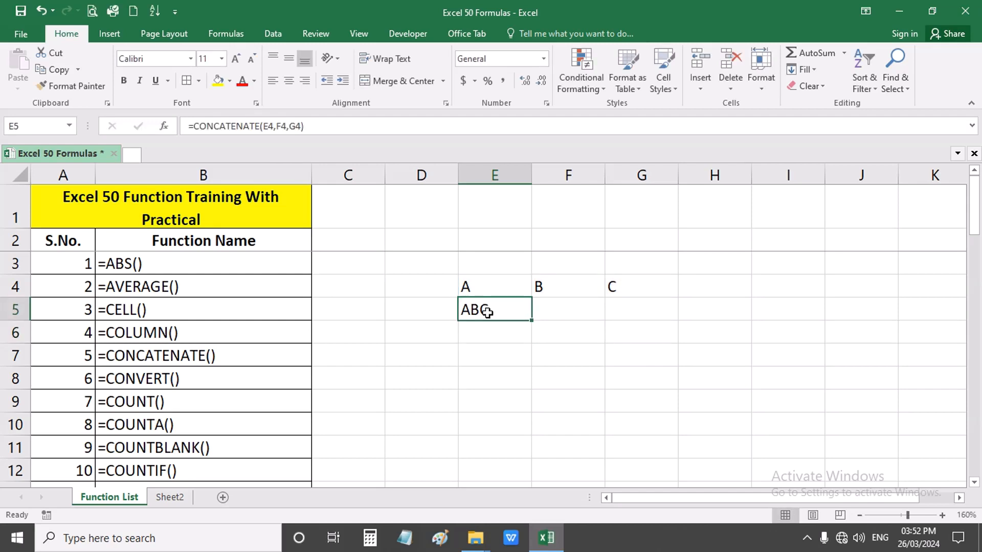
click(633, 285)
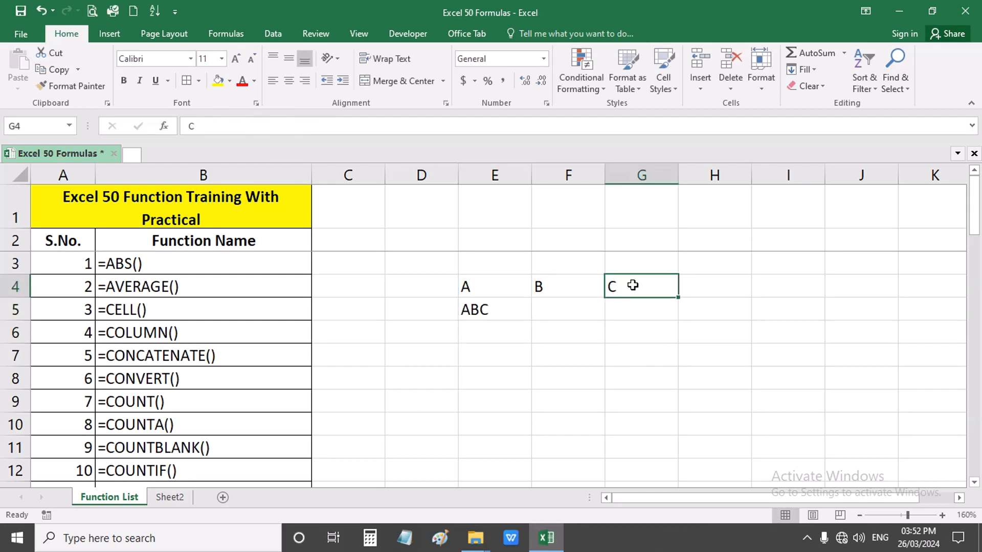
click(489, 313)
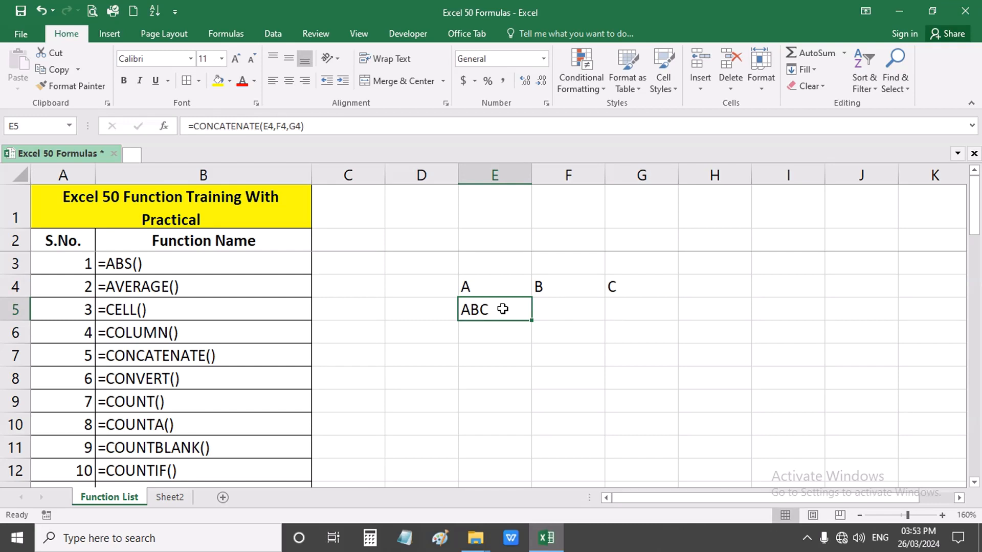
- Replace the letters in E4, F4 and G4 with the numbers 1, 2 and 3
click(506, 287)
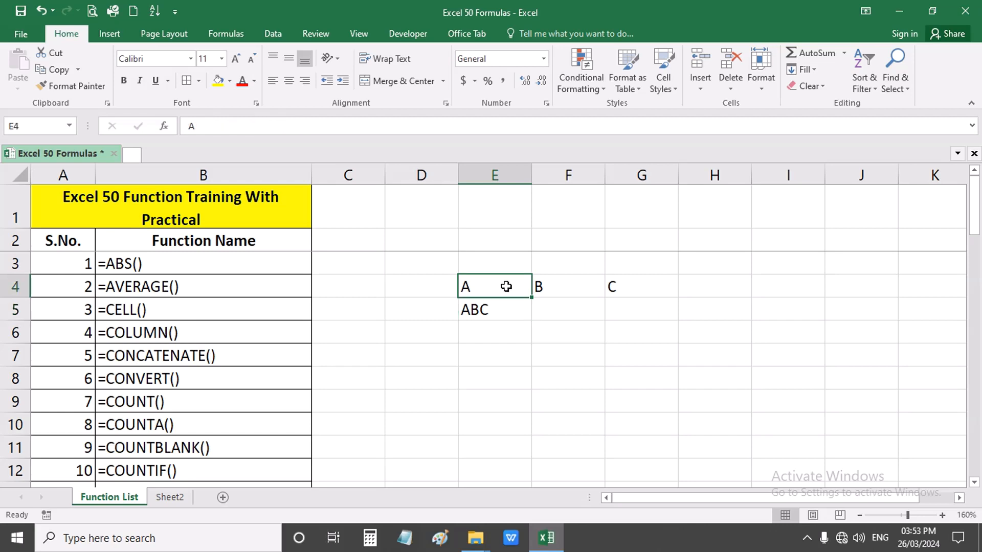
text(1)
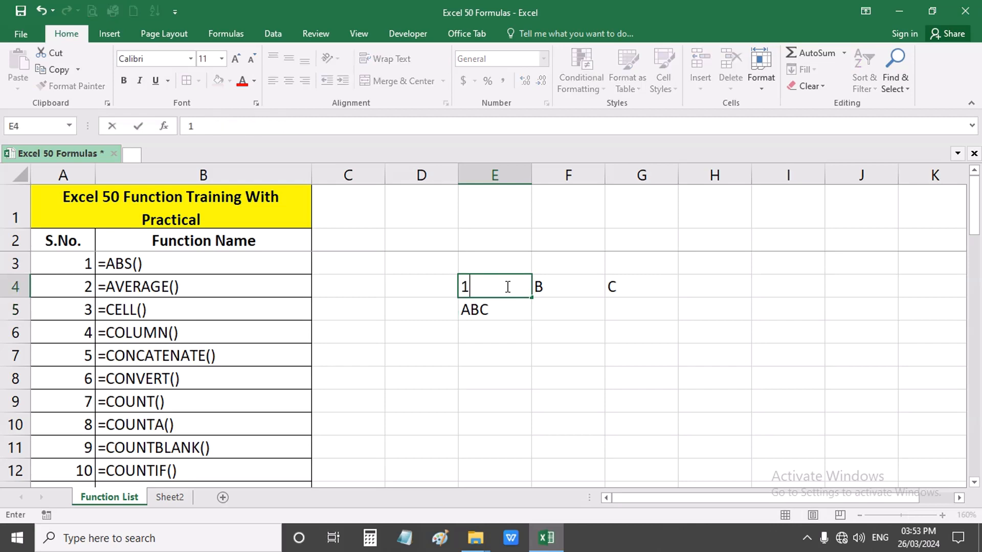
key(Tab)
text(2)
key(Tab)
text(3)
key(Tab)
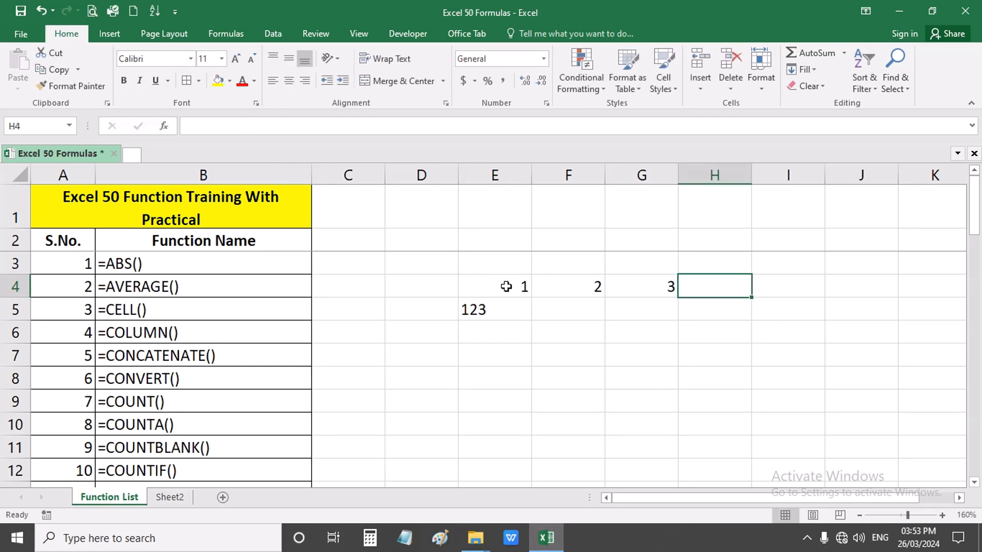
- Clear the CONCATENATE sample data and formula from the range E3:H6
drag(504, 263, 681, 332)
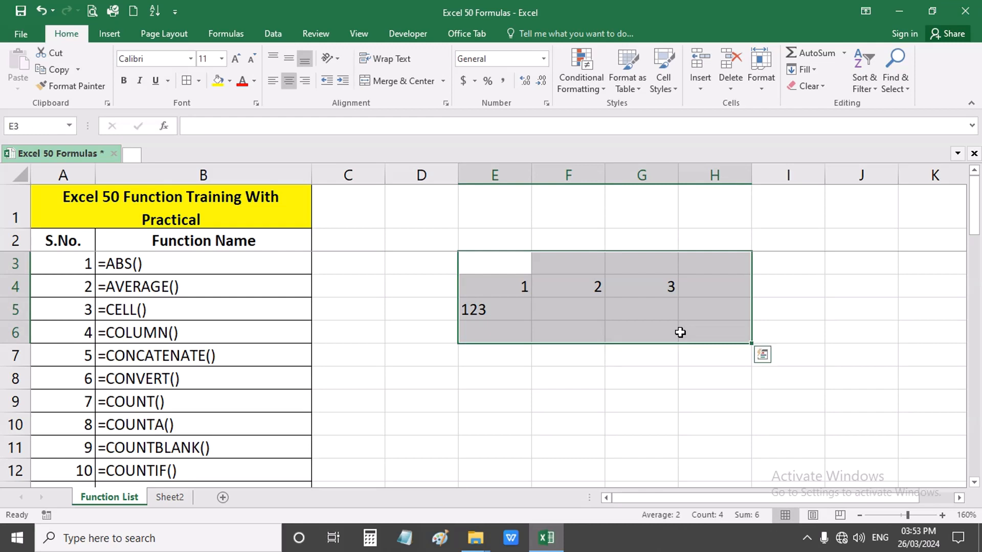
key(Delete)
click(528, 302)
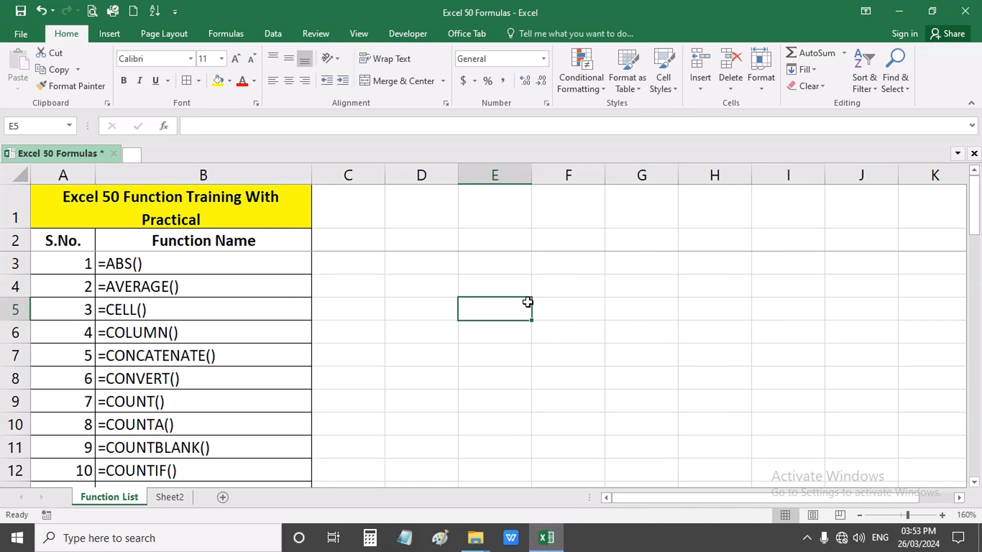
click(483, 353)
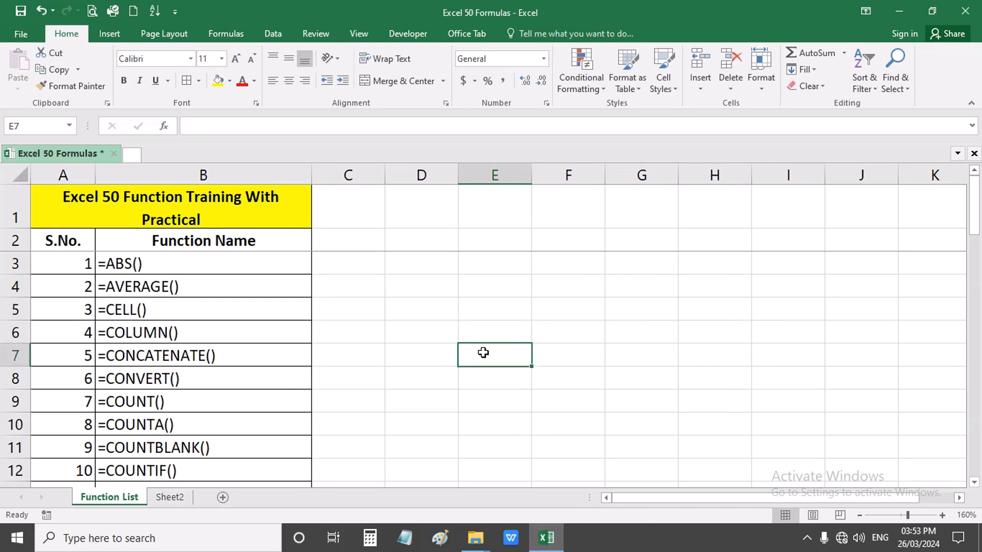
scroll(483, 353, down, 1)
click(504, 303)
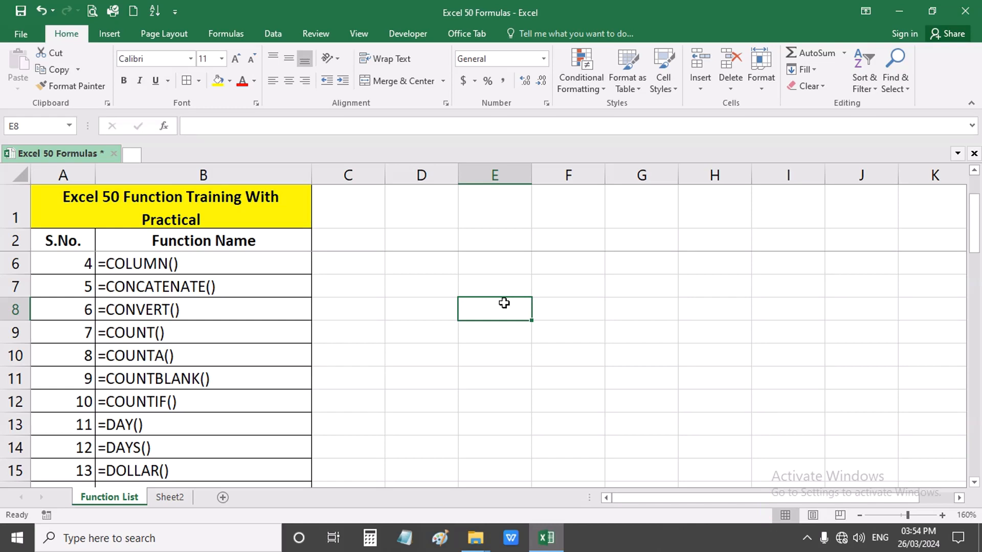
text(=con)
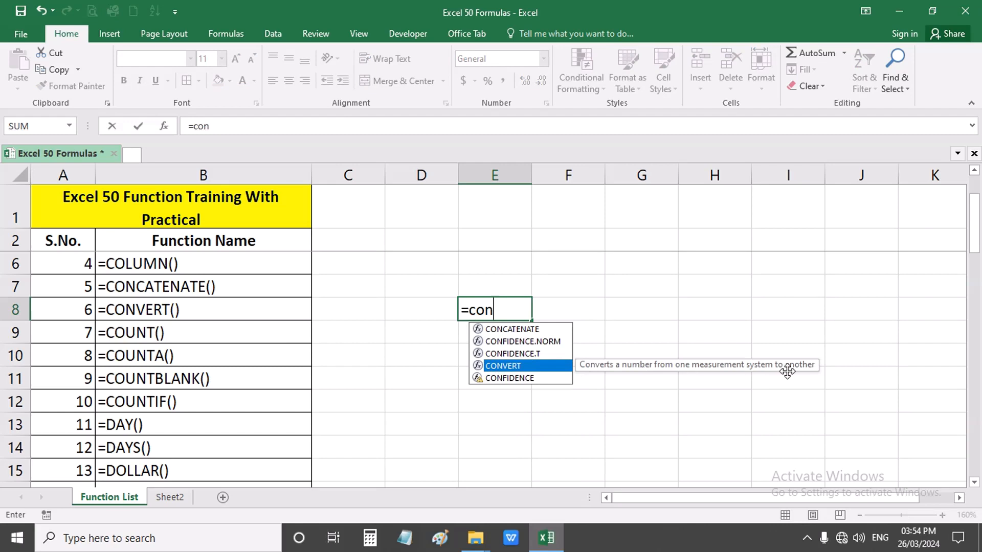
key(Tab)
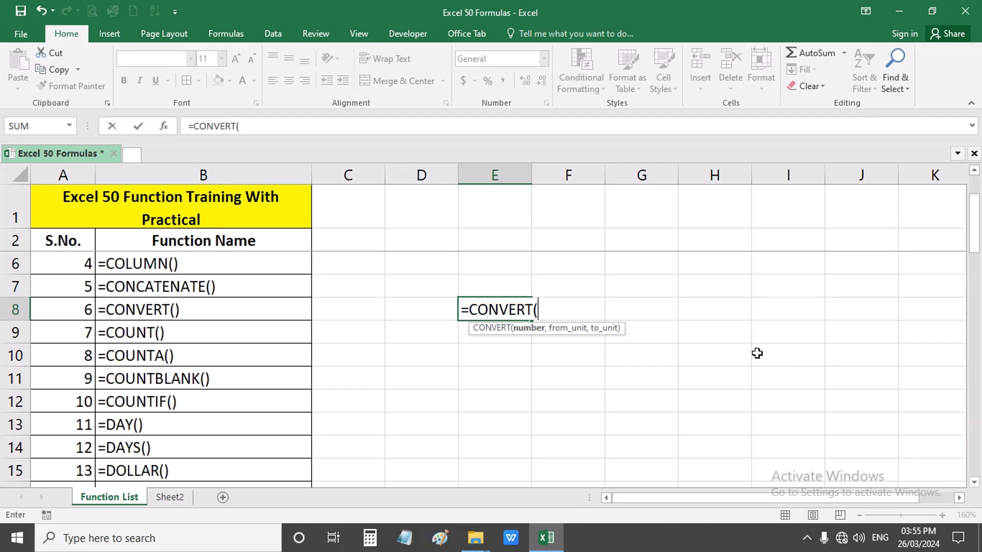
key(BackSpace)
key(Escape)
- Enter the sample number 200 in cell E7
click(521, 287)
text(200)
key(Return)
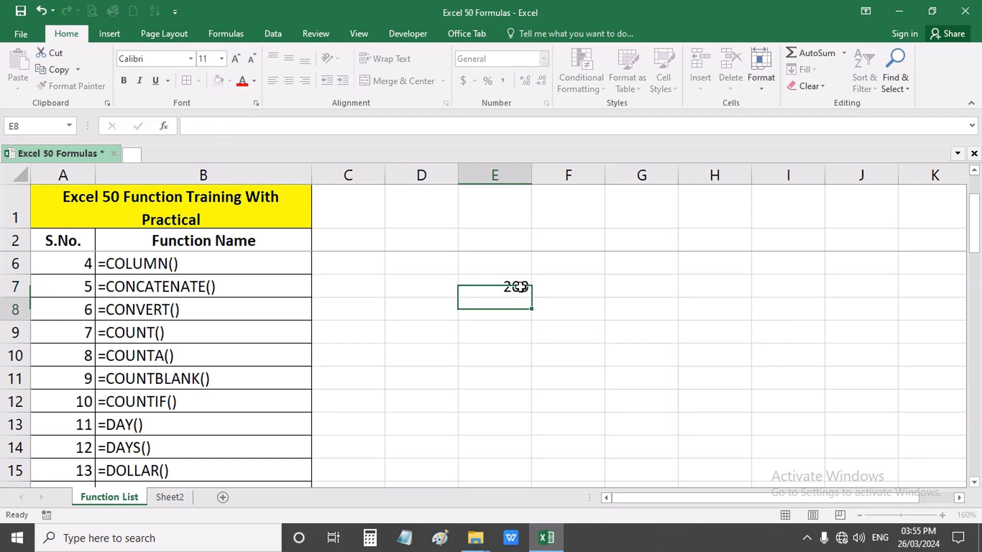
click(512, 286)
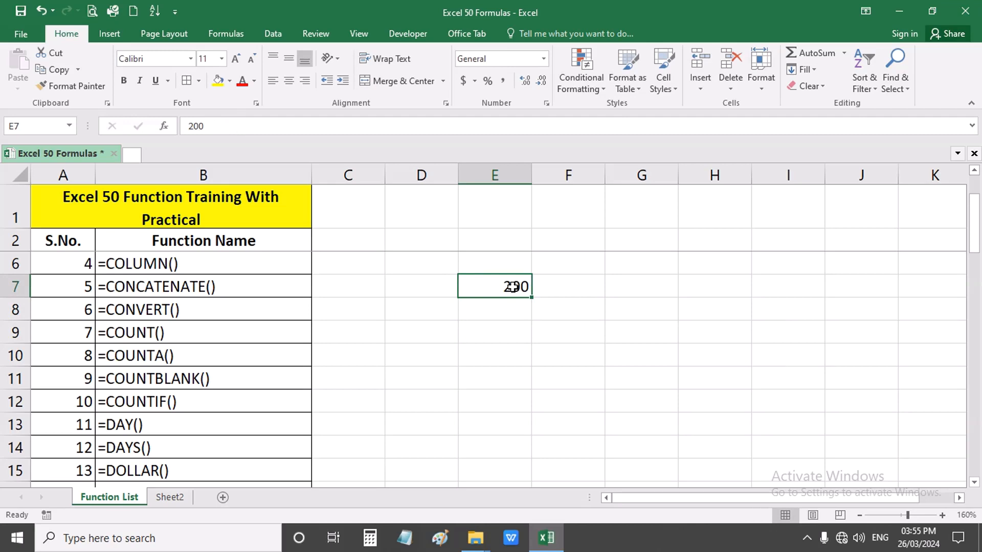
- Start a CONVERT formula in E8 that takes the number from E7 and uses foot ("ft") as the source unit
click(509, 313)
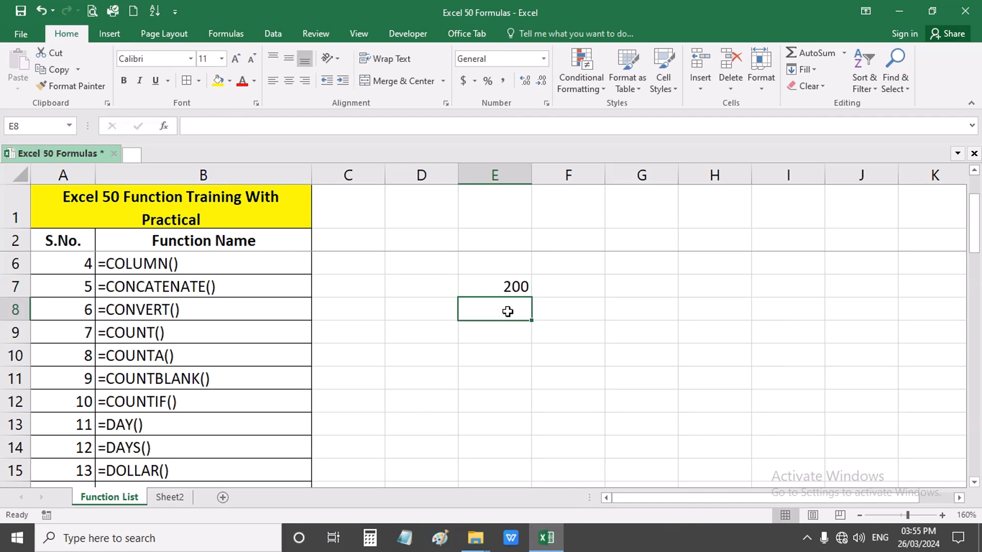
text(=co)
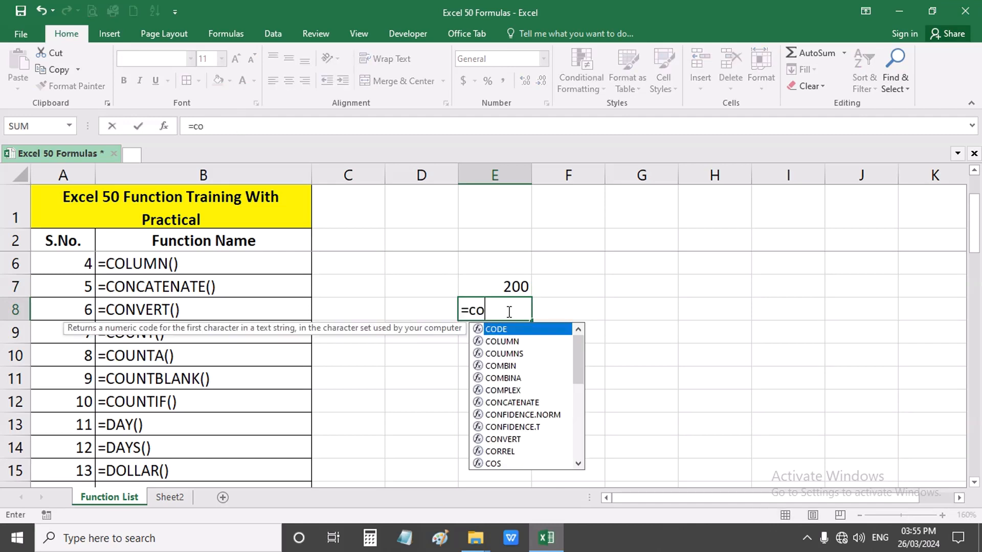
text(nVERT()
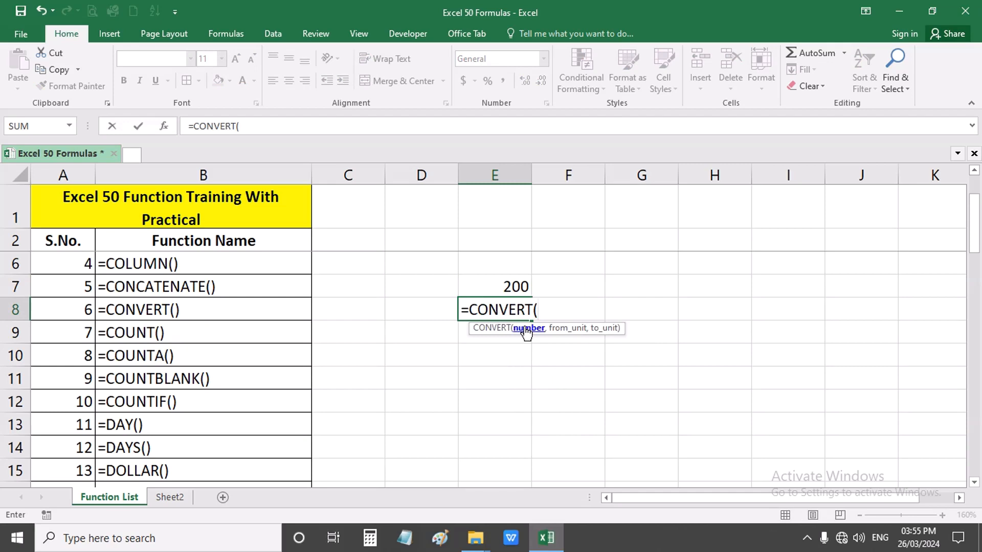
click(513, 289)
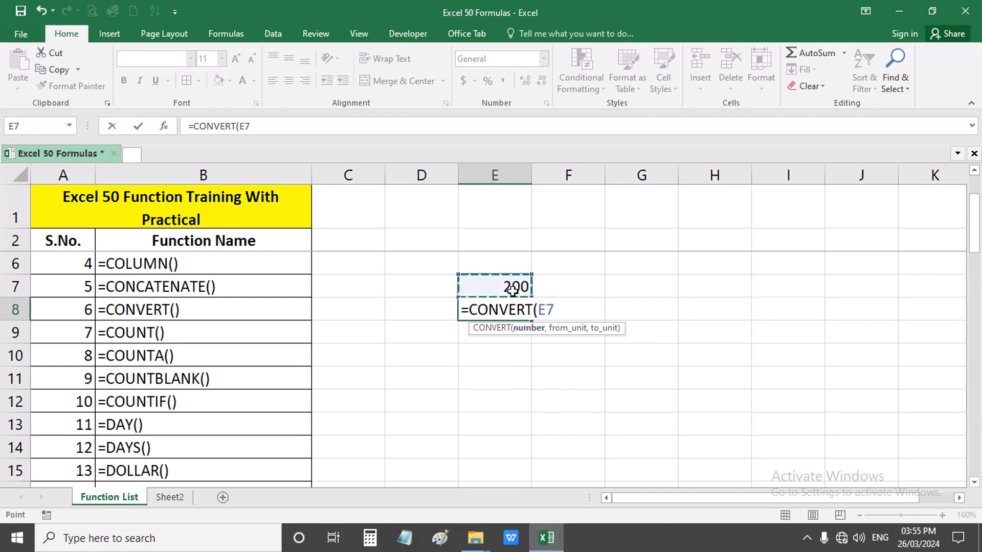
text(,)
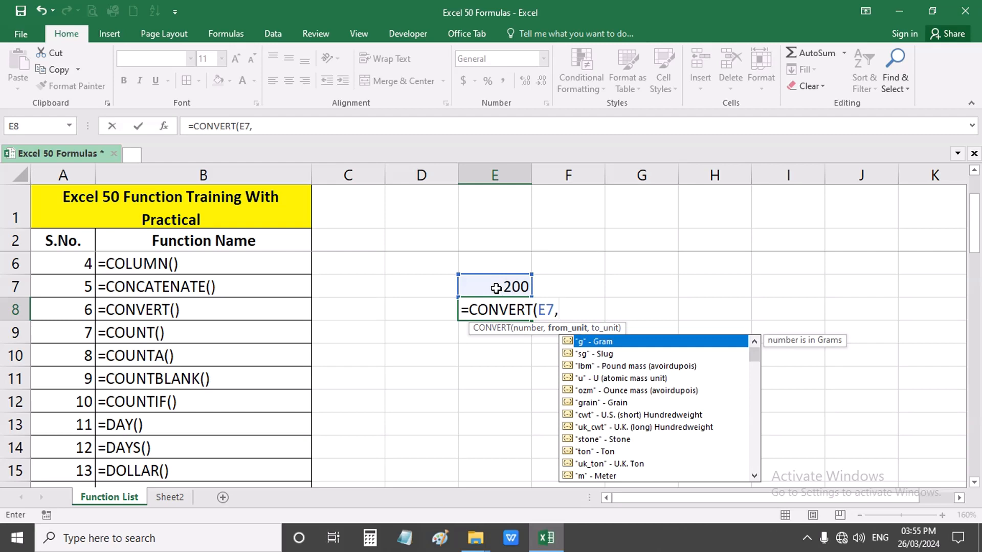
key(Down)
key(Down)
key(Down)
key(Down)
key(Down)
key(Down)
key(Down)
key(Down)
key(Down)
key(Down)
key(Down)
key(Down)
key(Down)
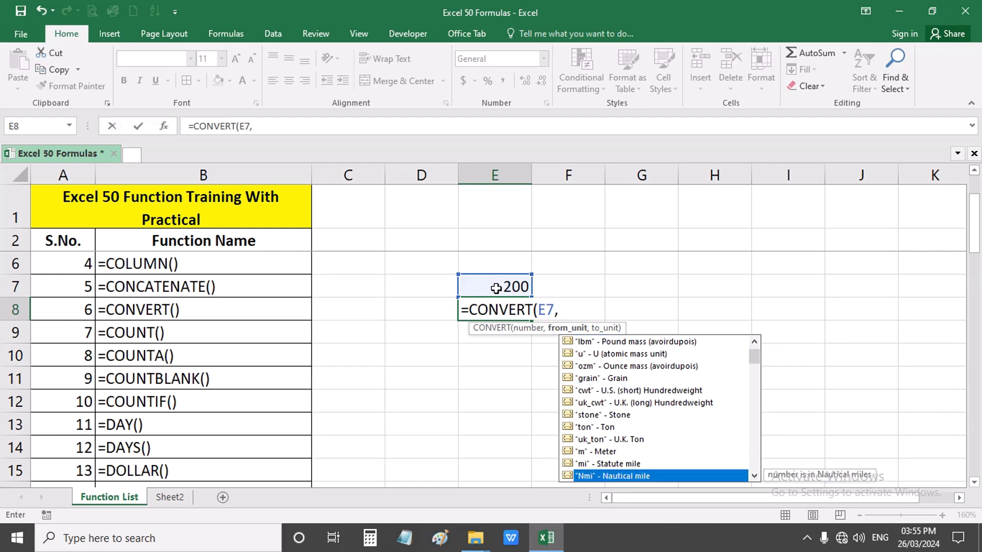
key(Down)
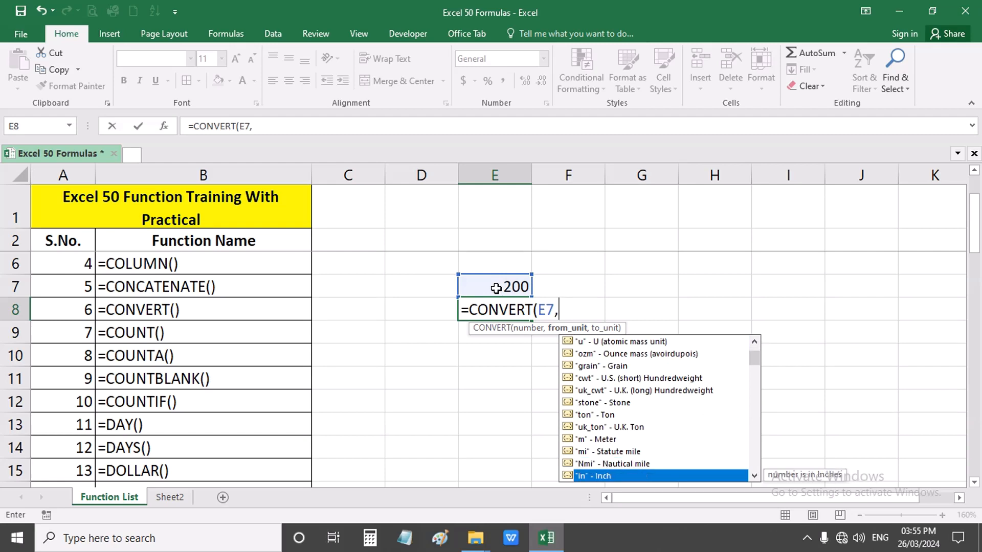
key(Down)
key(Down)
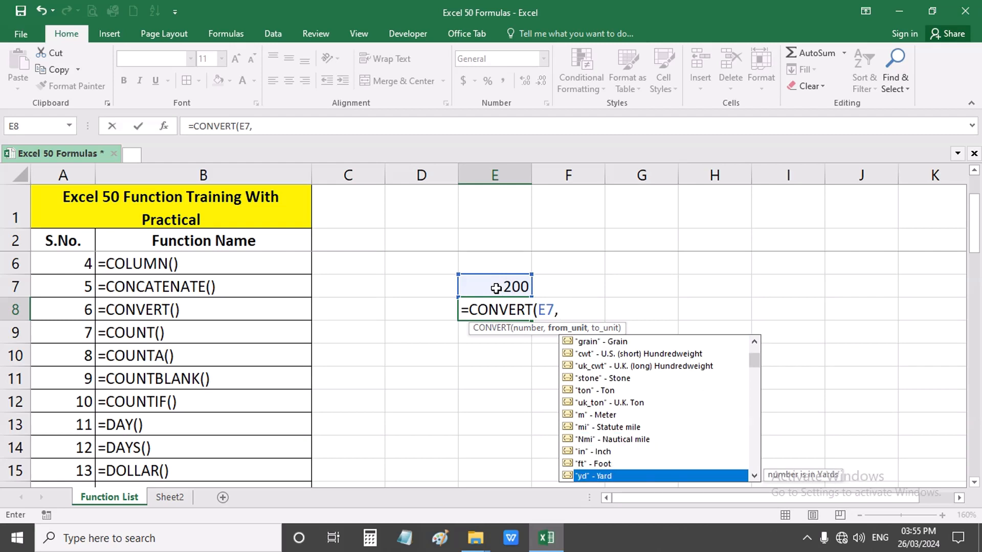
key(Down)
key(Up)
key(Up)
key(Tab)
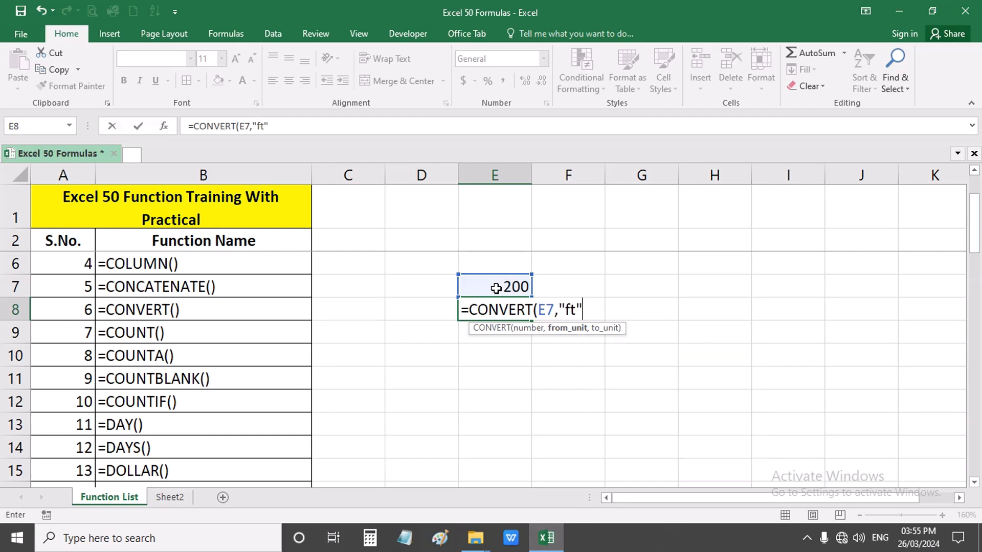
- Complete the CONVERT formula in E8 with inch ("in") as the target unit
text(,)
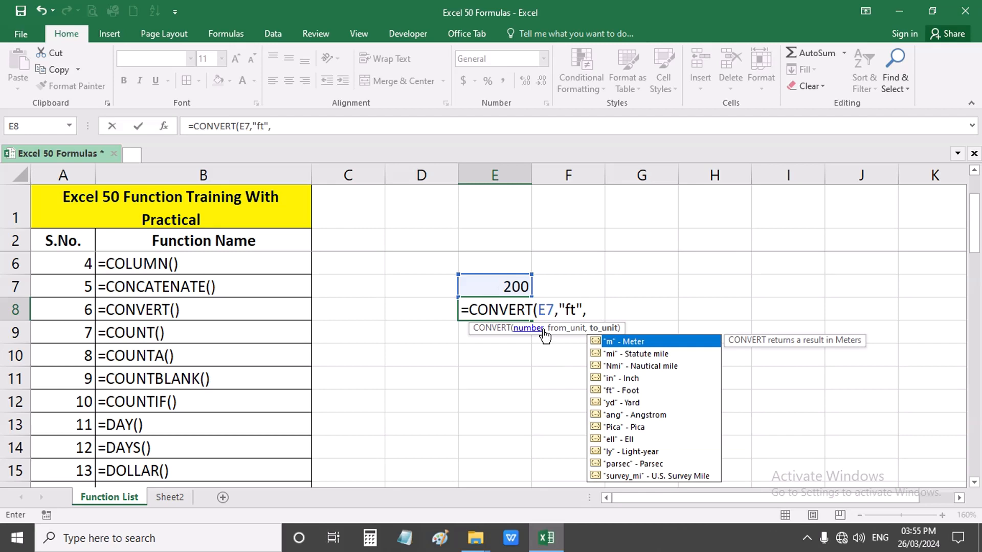
double_click(620, 378)
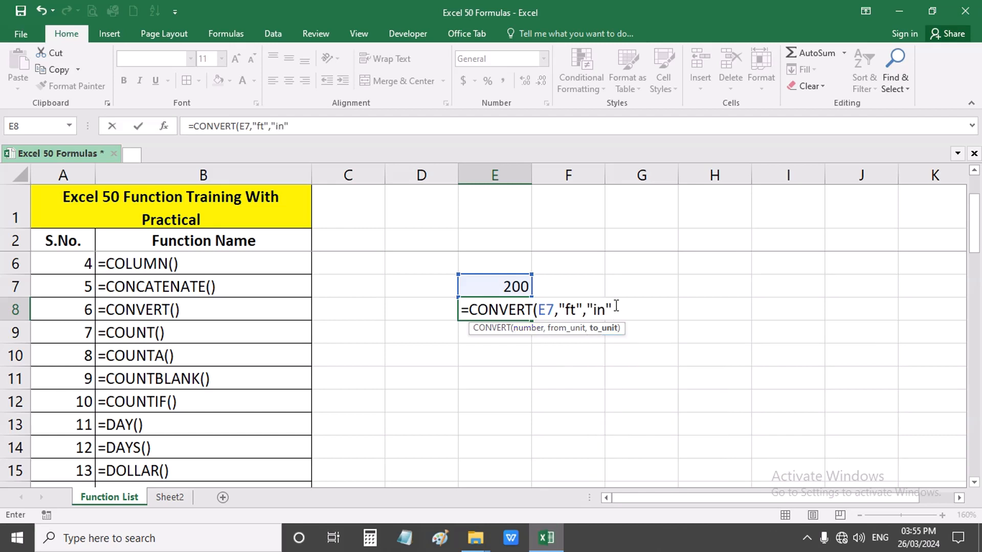
text())
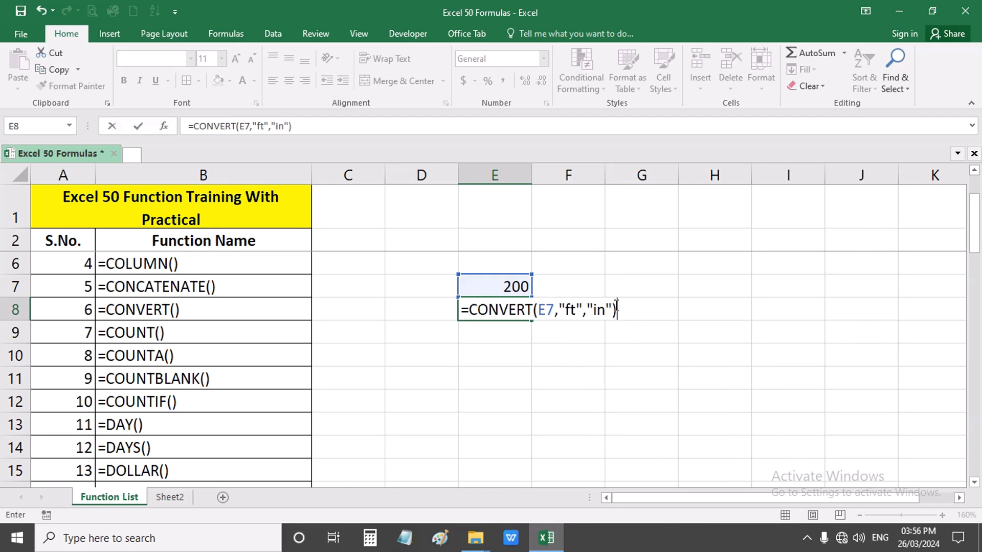
key(Return)
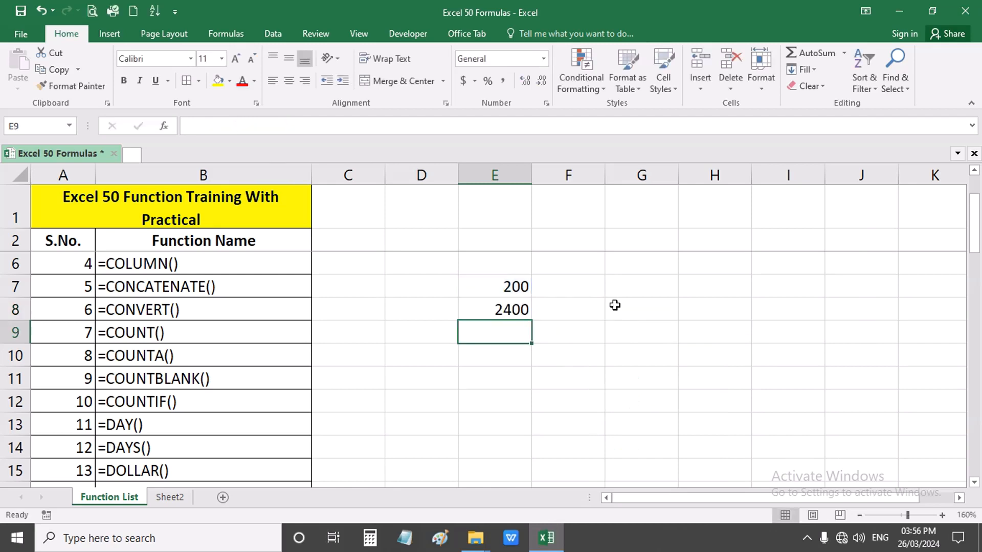
- Change the source unit of the CONVERT formula in E8 to meter ("m")
click(513, 284)
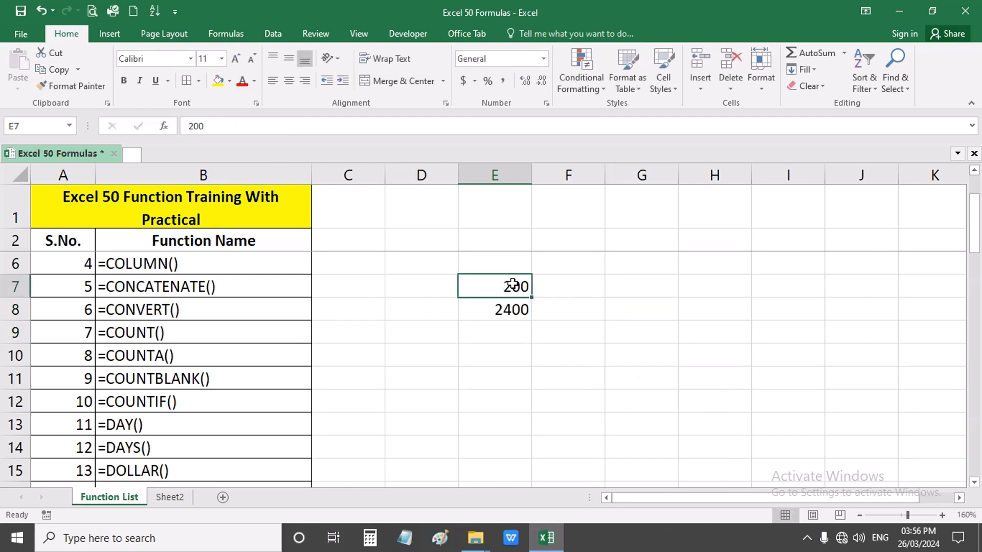
click(508, 307)
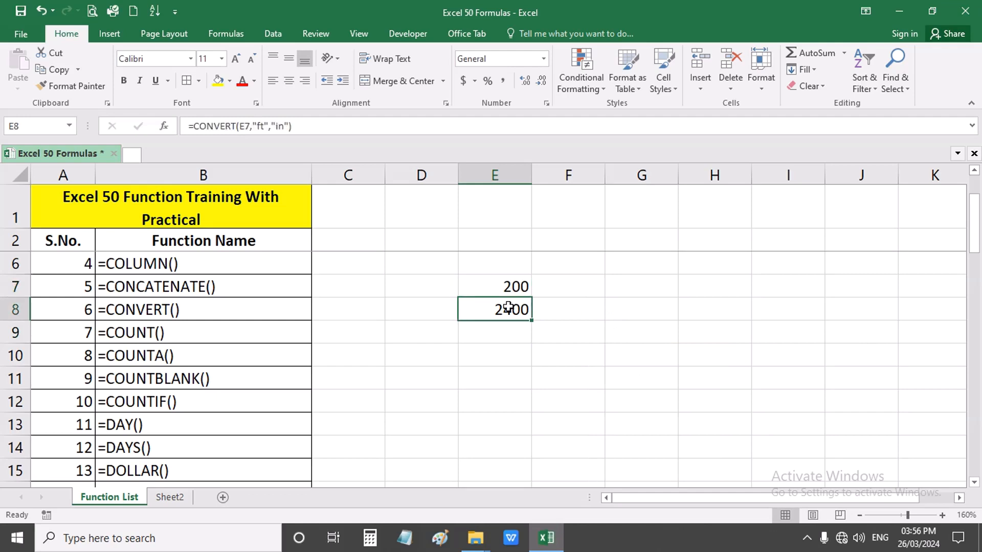
double_click(507, 307)
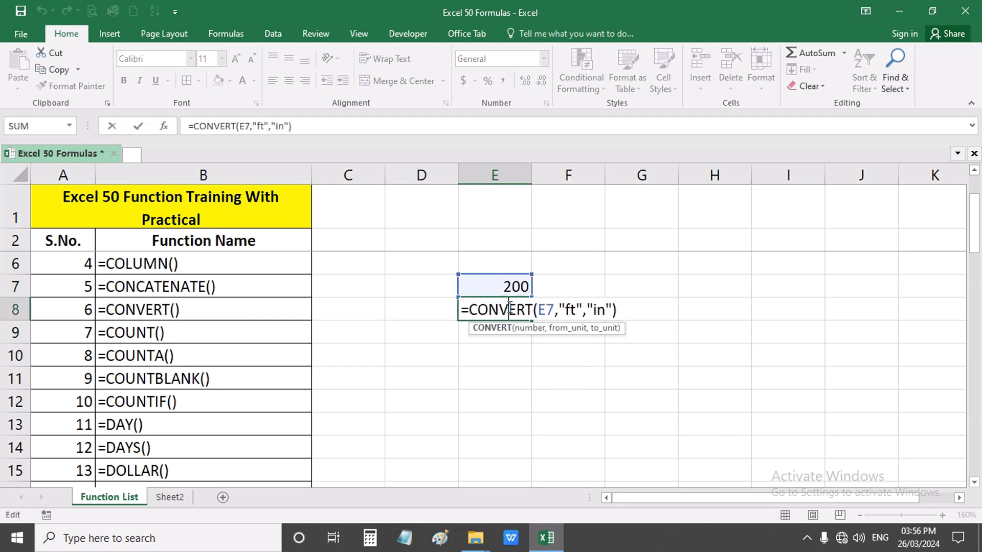
double_click(571, 308)
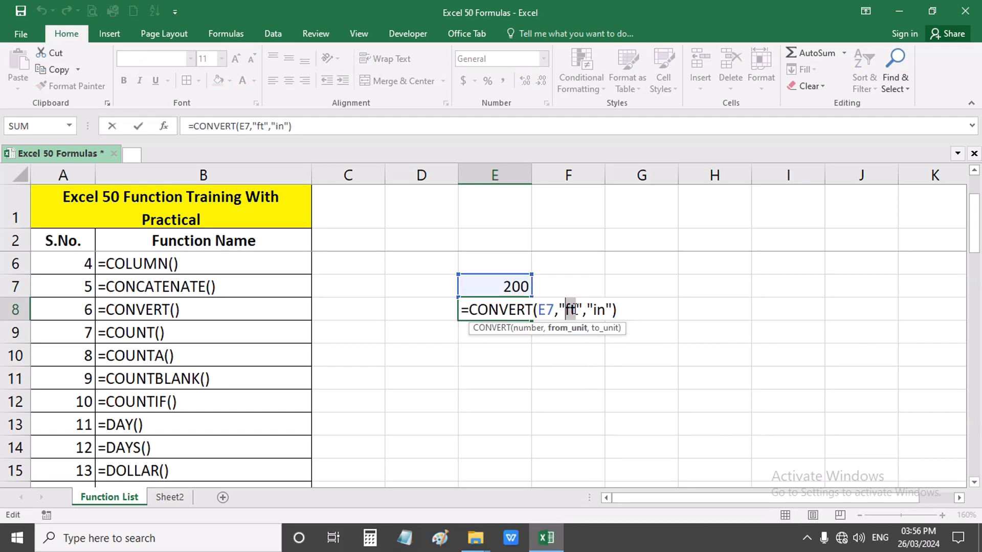
key(BackSpace)
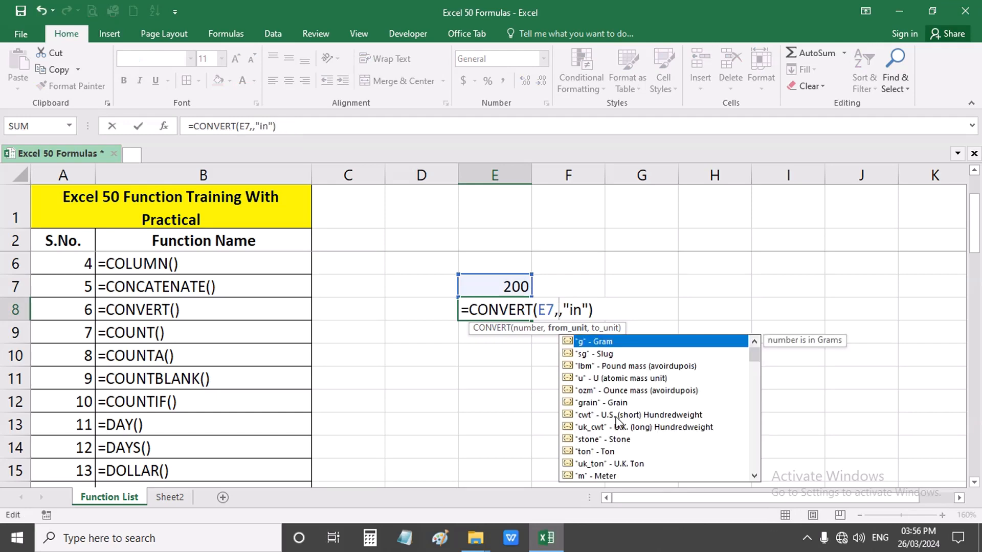
scroll(624, 449, down, 3)
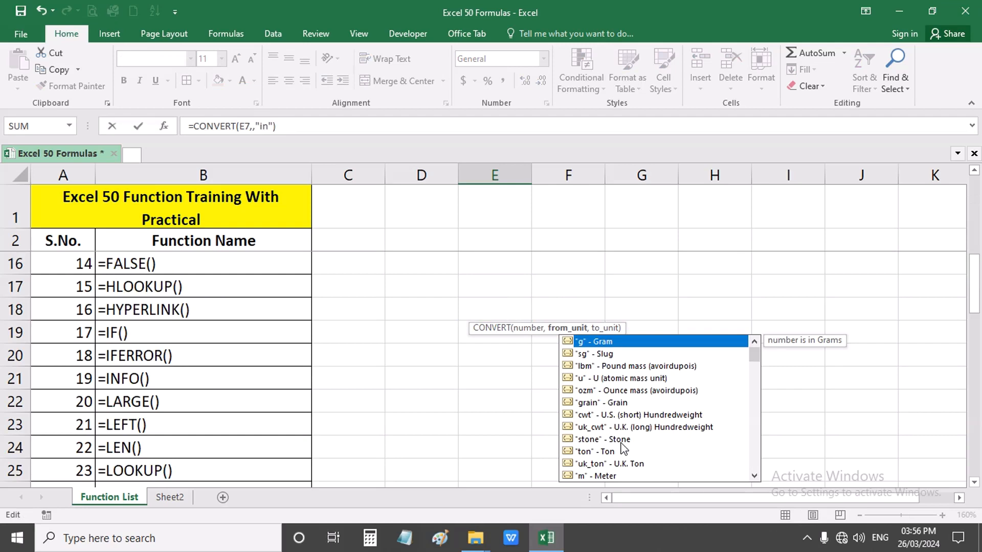
text("m")
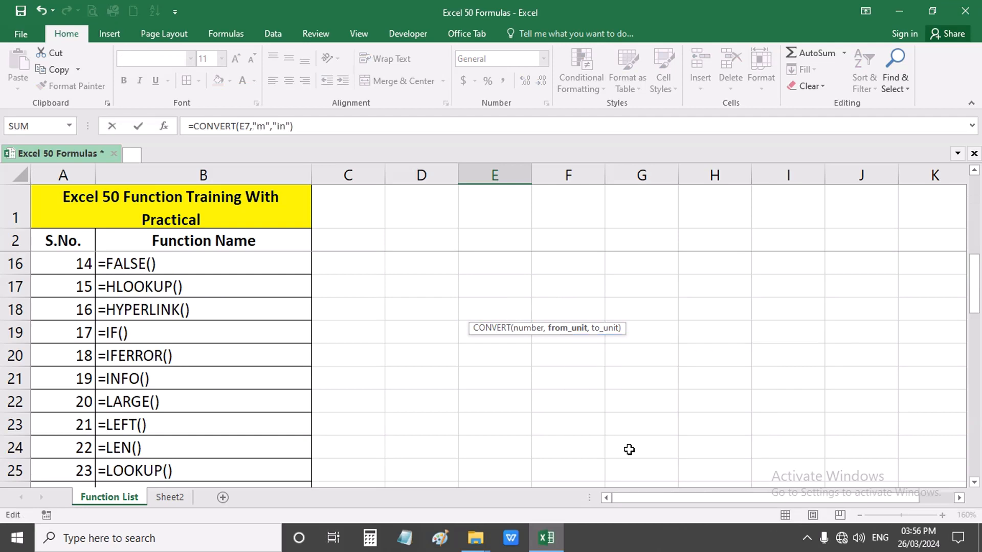
scroll(629, 449, up, 4)
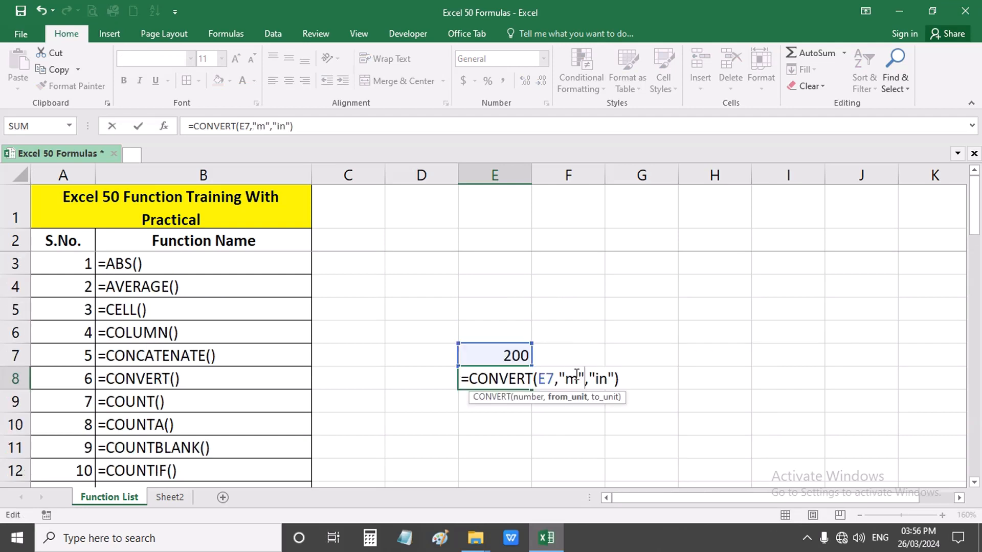
key(ctrl+Return)
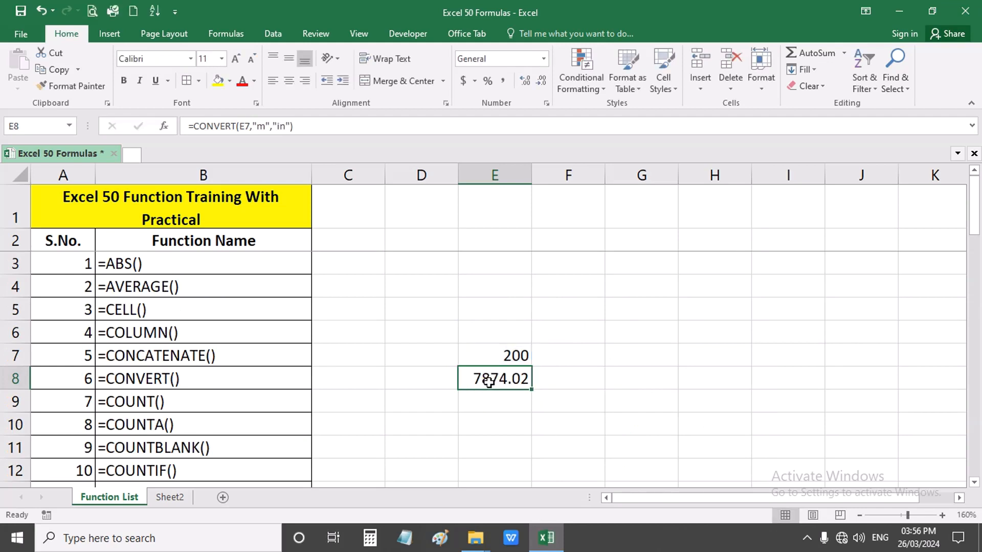
- Replace the source unit in E8's CONVERT formula with "K"
double_click(489, 381)
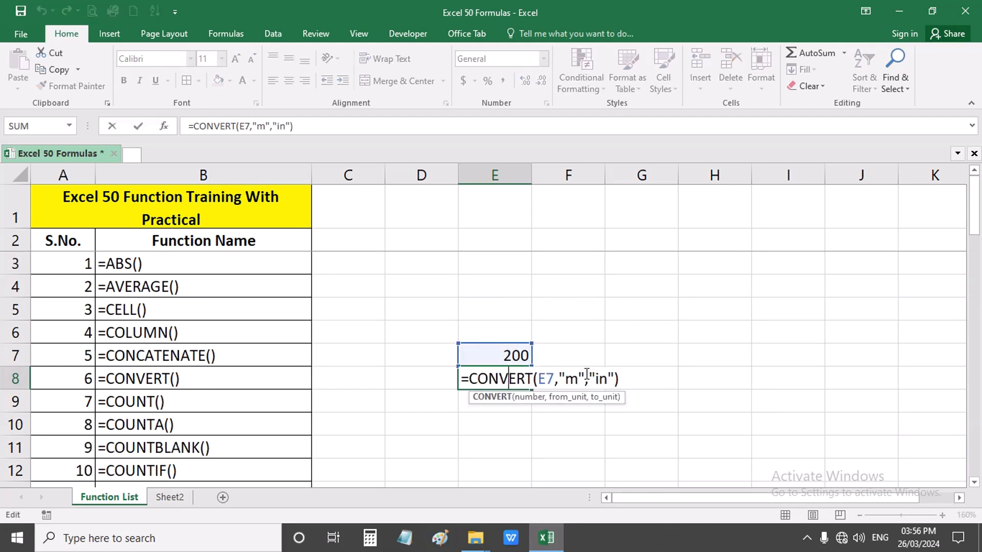
double_click(570, 381)
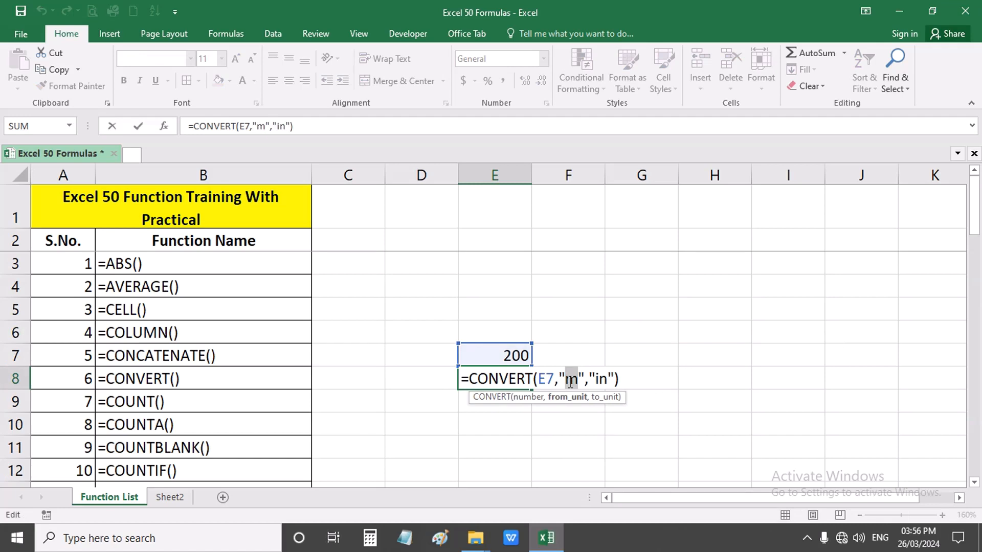
text(K)
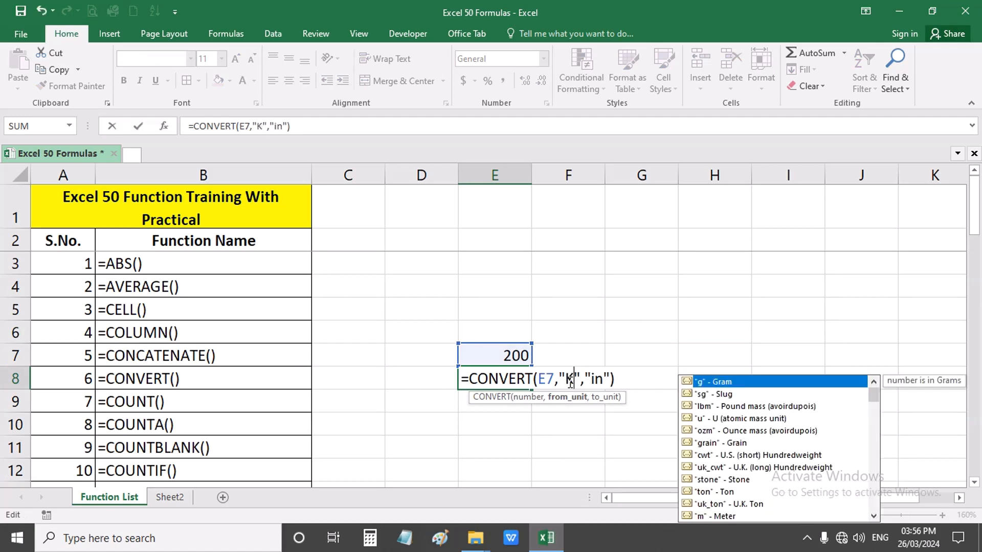
- Look through the list of source units offered for the CONVERT formula, from gram down to the liquid volume units
key(Down)
key(Down)
key(Down)
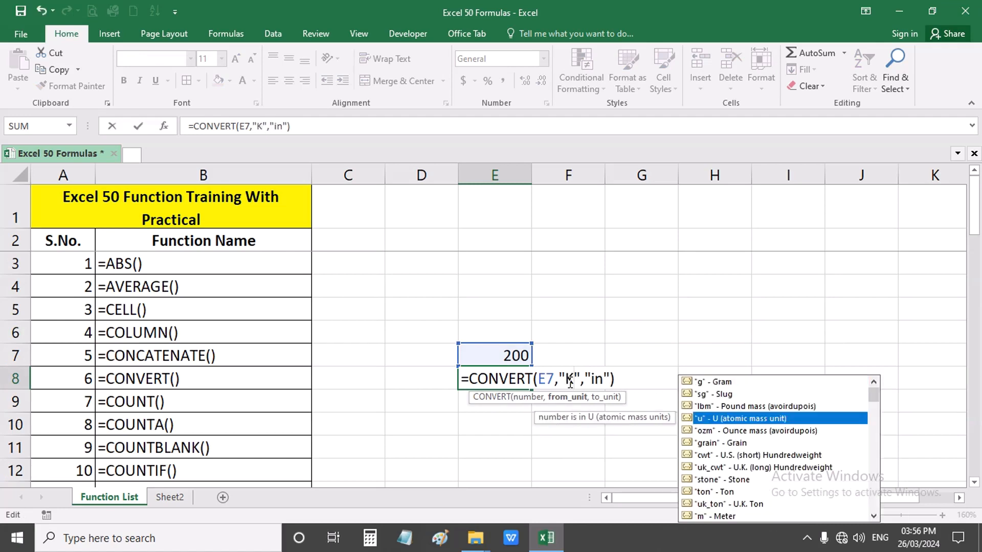
key(Down)
key(Down)
key(Down)
key(Down)
key(Down)
key(Down)
key(Down)
key(Down)
key(Down)
key(Down)
key(Down)
key(Down)
key(Down)
key(Down)
key(Down)
key(Down)
key(Down)
key(Down)
key(Down)
key(Down)
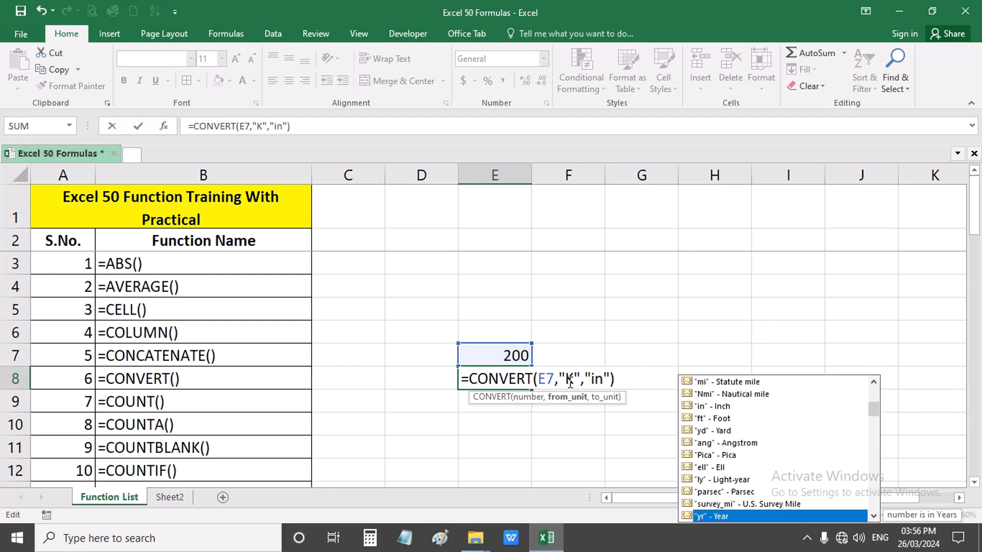
key(Down)
key(Down)
key(Down)
key(Down)
key(Down)
key(Down)
key(Down)
key(Down)
key(Down)
key(Down)
key(Down)
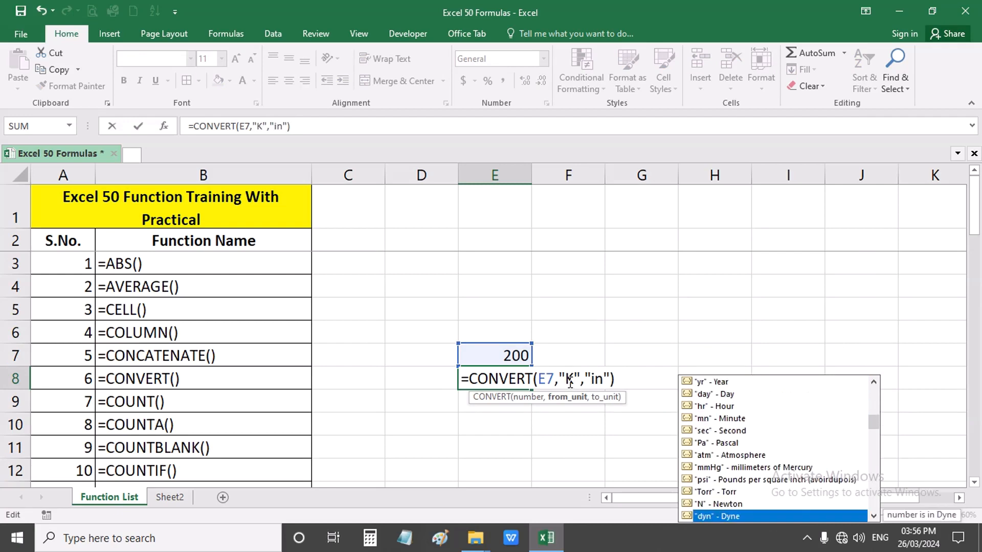
key(Down)
key(Down)
key(Down)
key(Down)
key(Down)
key(Down)
key(Down)
key(Down)
key(Down)
key(Down)
key(Down)
key(Down)
key(Down)
key(Down)
key(Down)
key(Down)
key(Down)
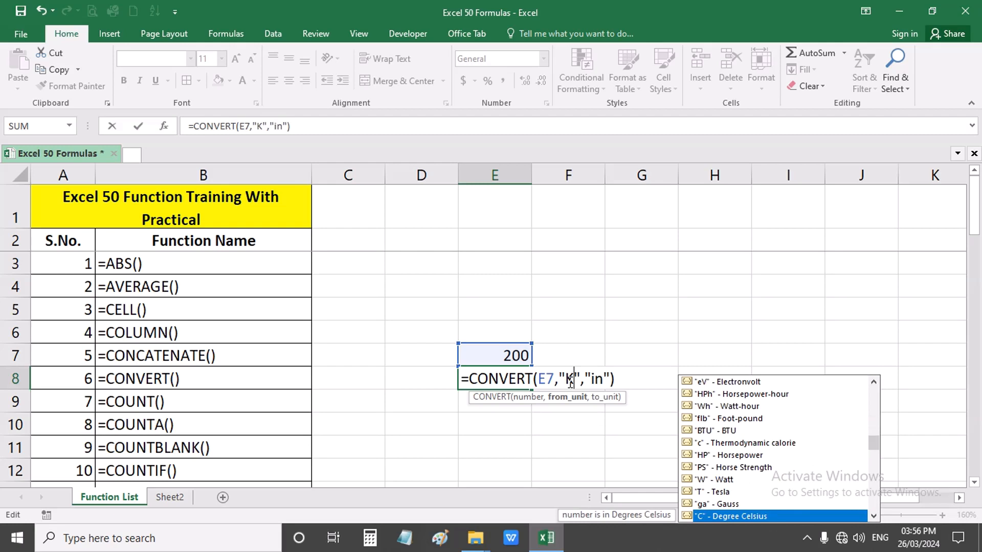
key(Down)
key(Down)
key(Down)
key(Down)
key(Down)
key(Down)
key(Down)
key(Down)
key(Down)
key(Down)
key(Down)
key(Down)
key(Down)
key(Down)
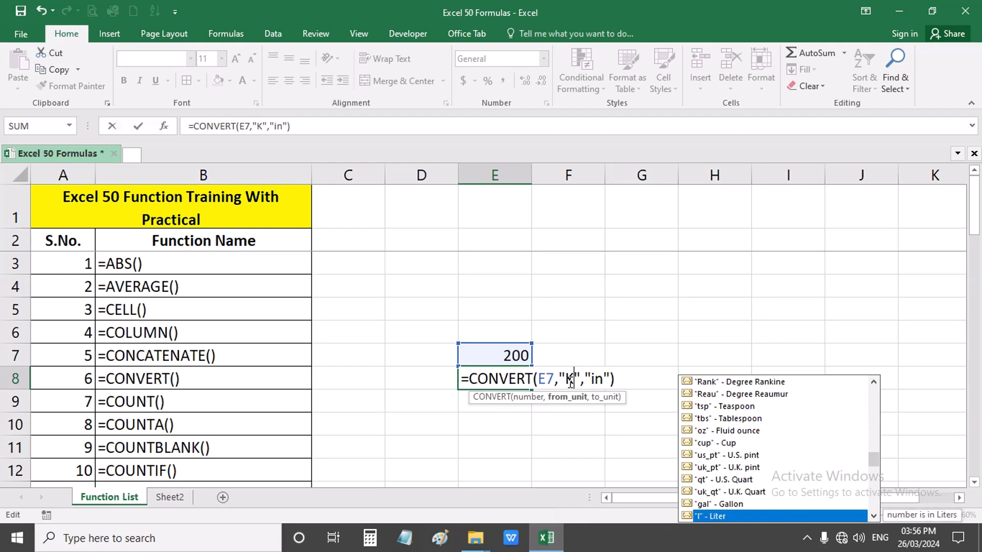
key(Escape)
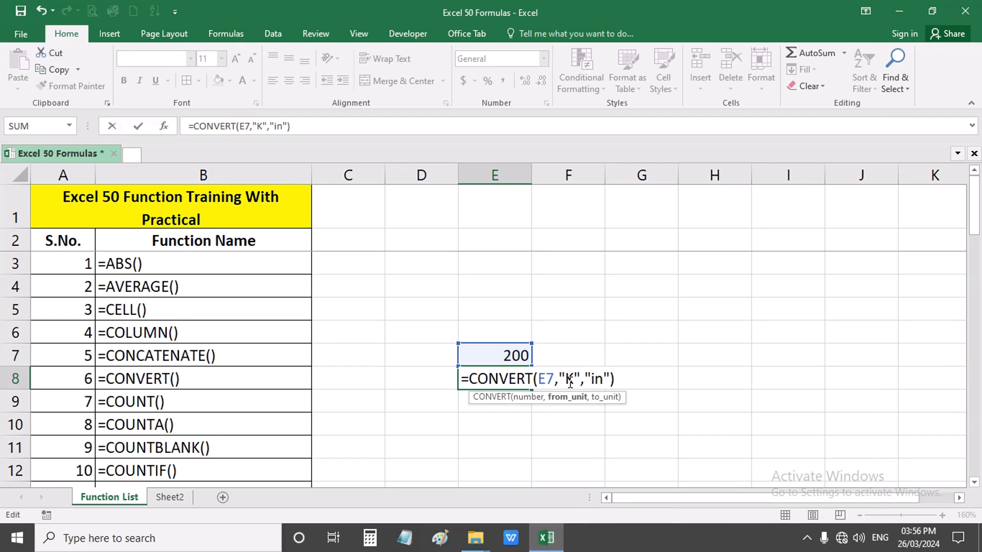
- Try to replace the unit arguments in E8's CONVERT formula with the unit kg
shift+click(562, 379)
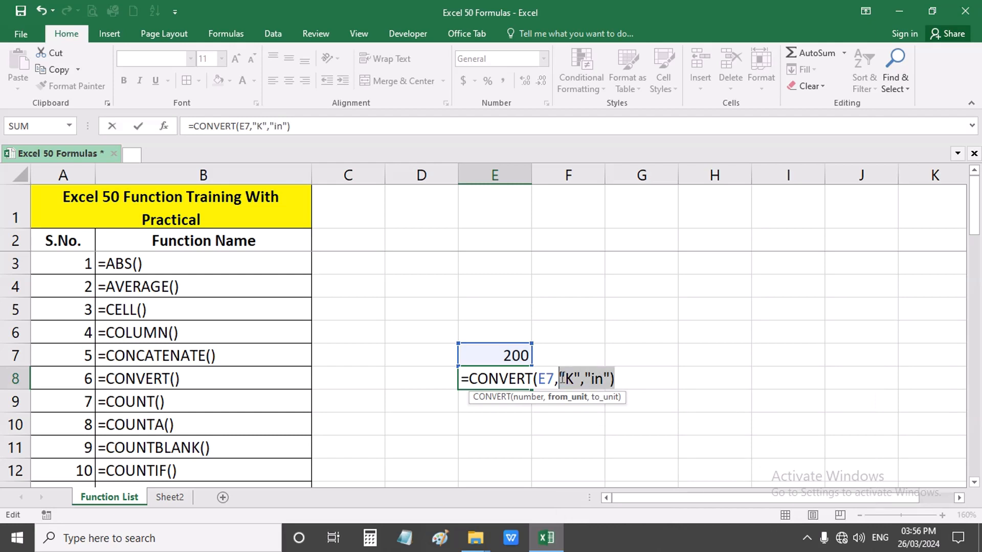
text(kg)
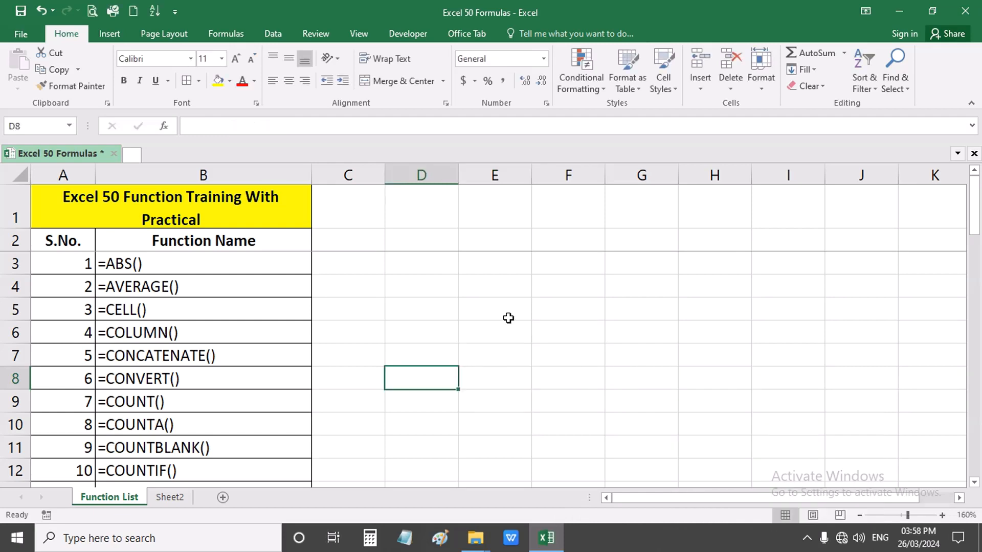
click(452, 316)
click(486, 307)
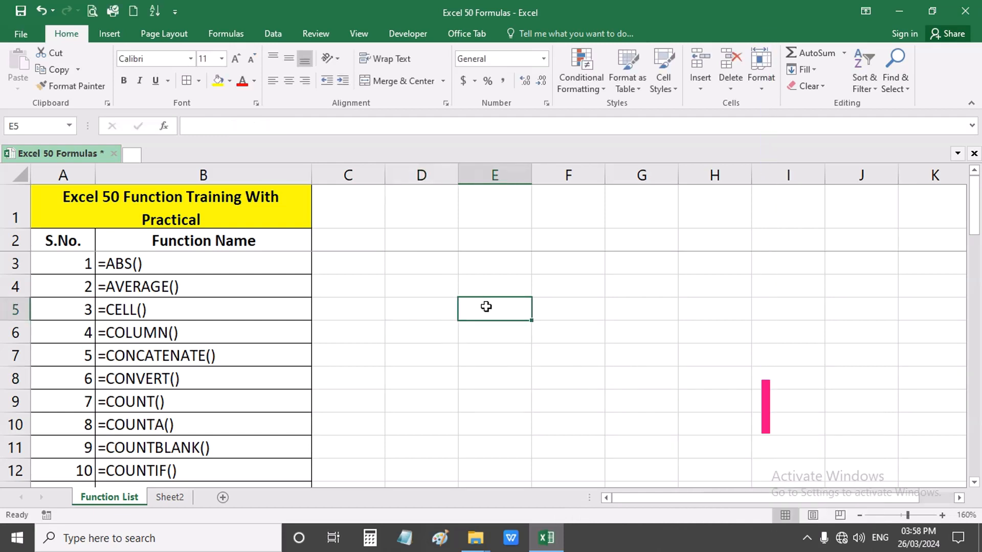
click(454, 306)
click(482, 302)
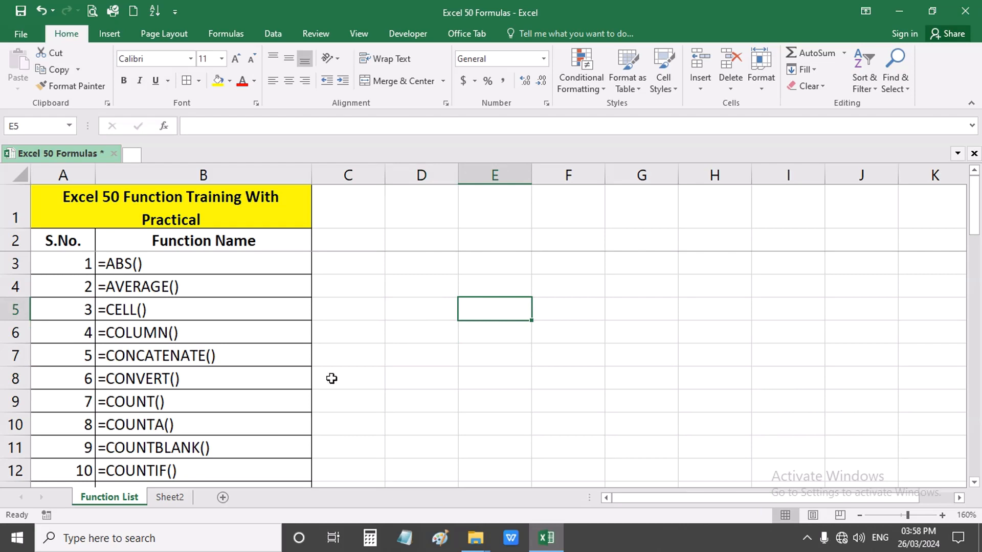
- Highlight the COUNT, COUNTA, COUNTBLANK and COUNTIF entries in the function list and look over the entries that follow
click(183, 395)
drag(183, 395, 192, 467)
scroll(228, 388, down, 3)
scroll(228, 389, up, 3)
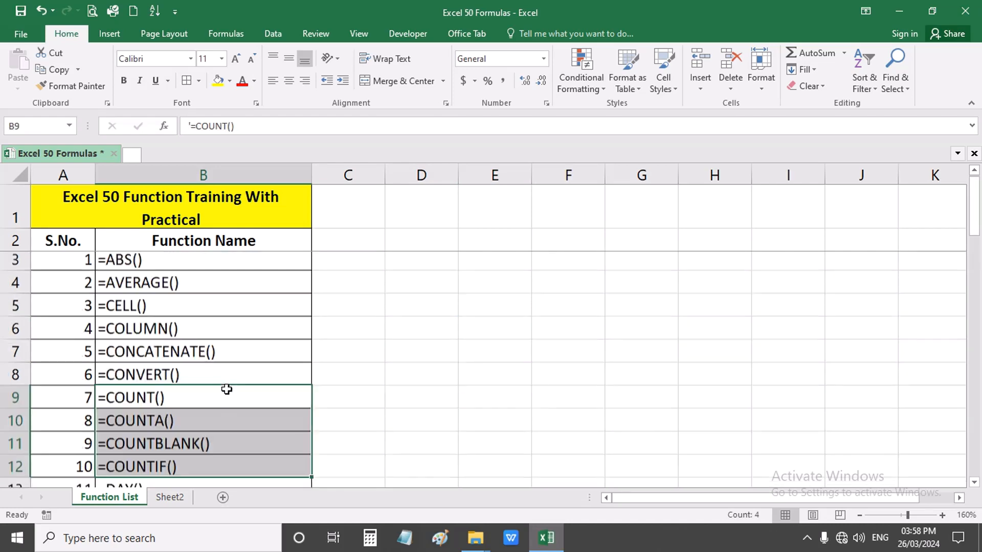
scroll(220, 307, down, 2)
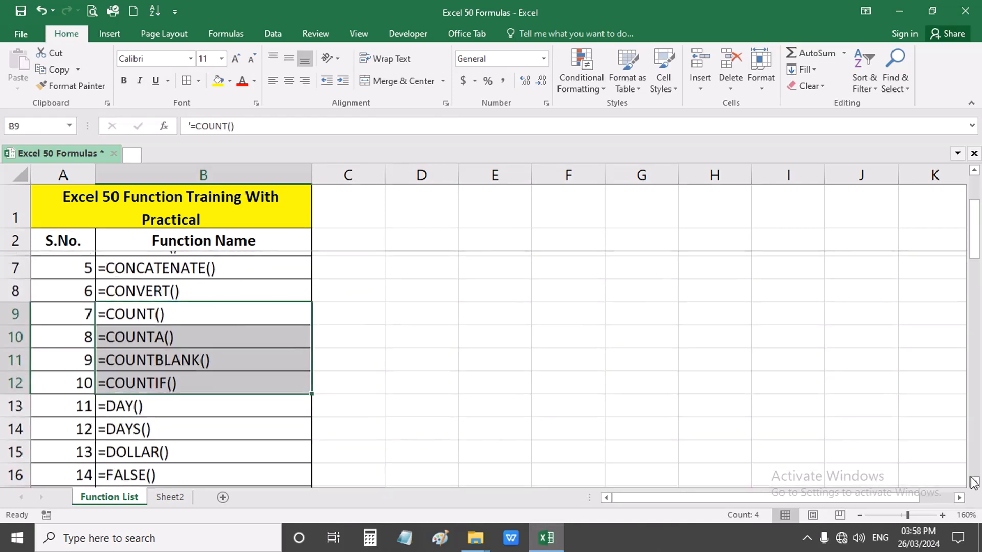
click(220, 307)
click(417, 302)
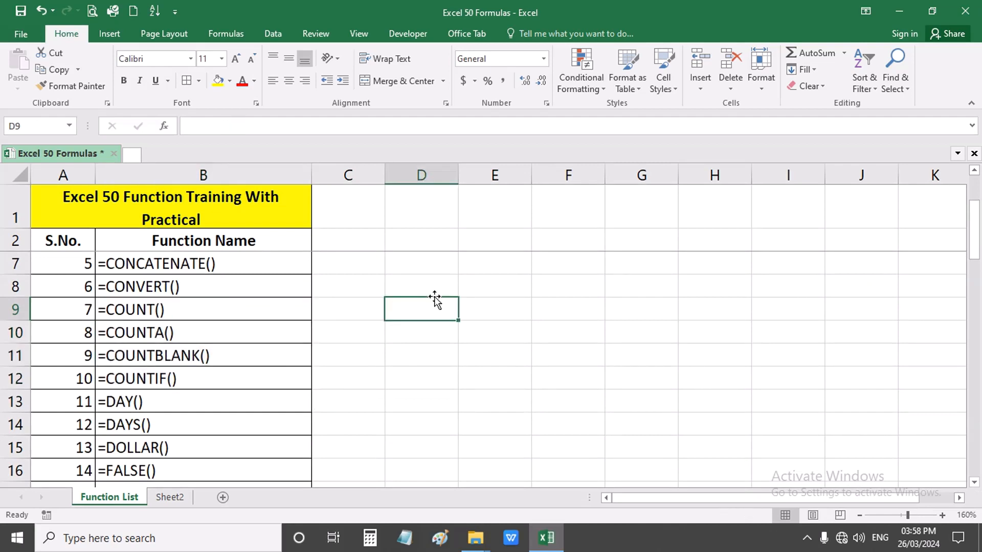
click(484, 295)
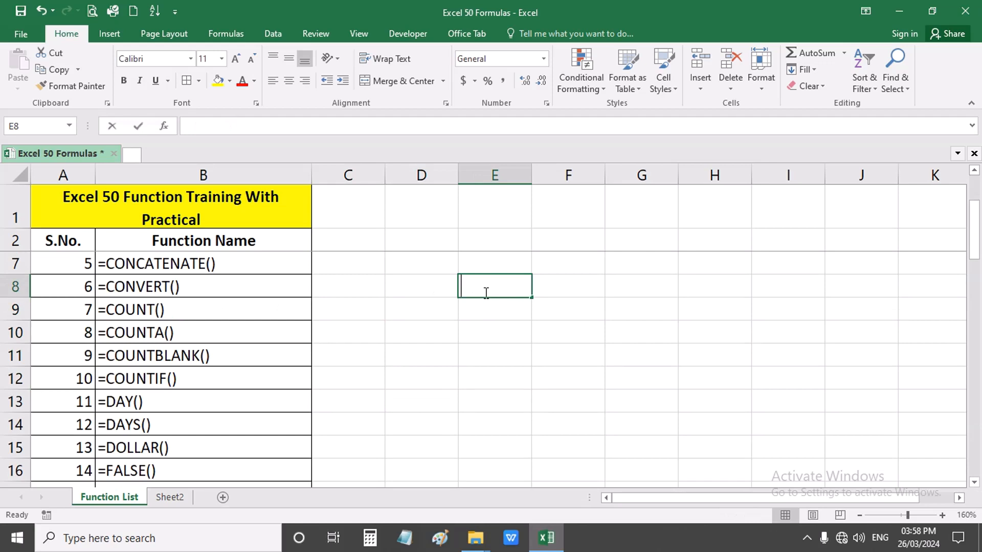
text(=cou)
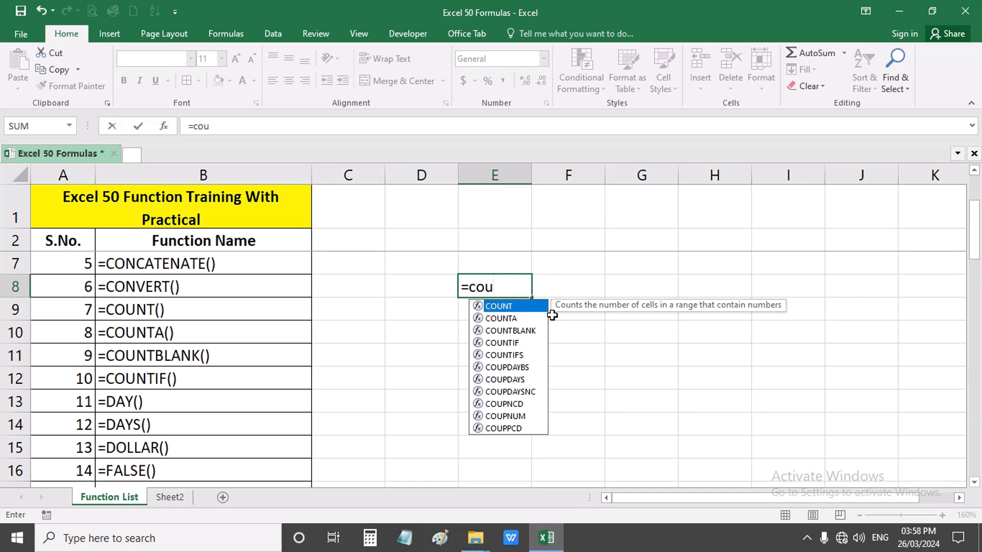
key(BackSpace)
key(BackSpace)
key(BackSpace)
key(BackSpace)
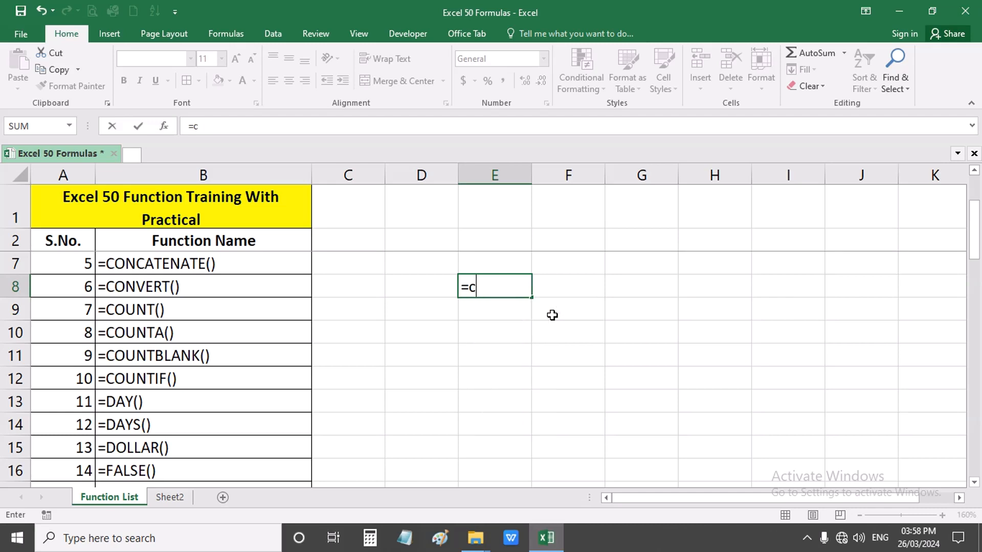
- Enter the sample numbers 1 to 5 down cells F4 to F8
key(Return)
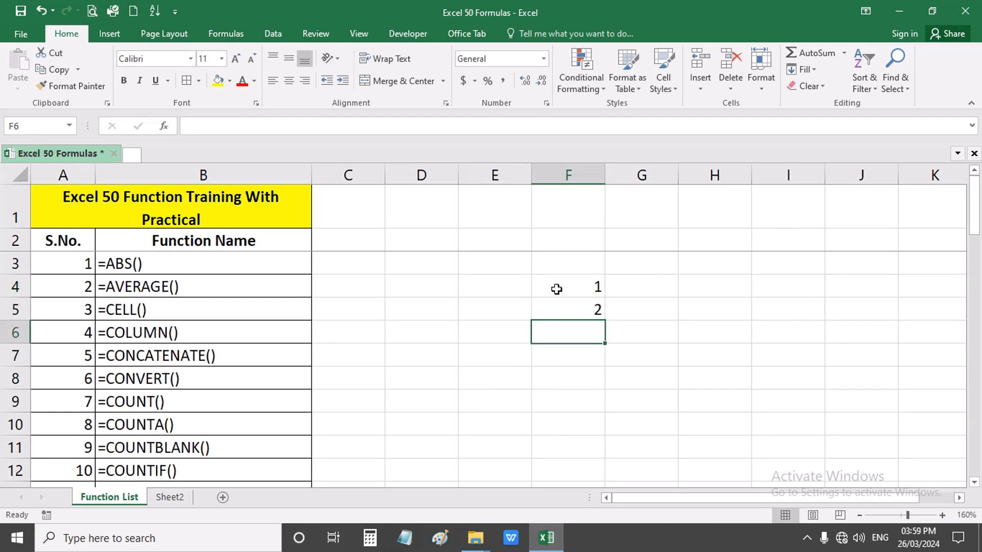
text(3)
key(Return)
text(4)
key(Return)
text(5)
key(Return)
drag(557, 289, 579, 368)
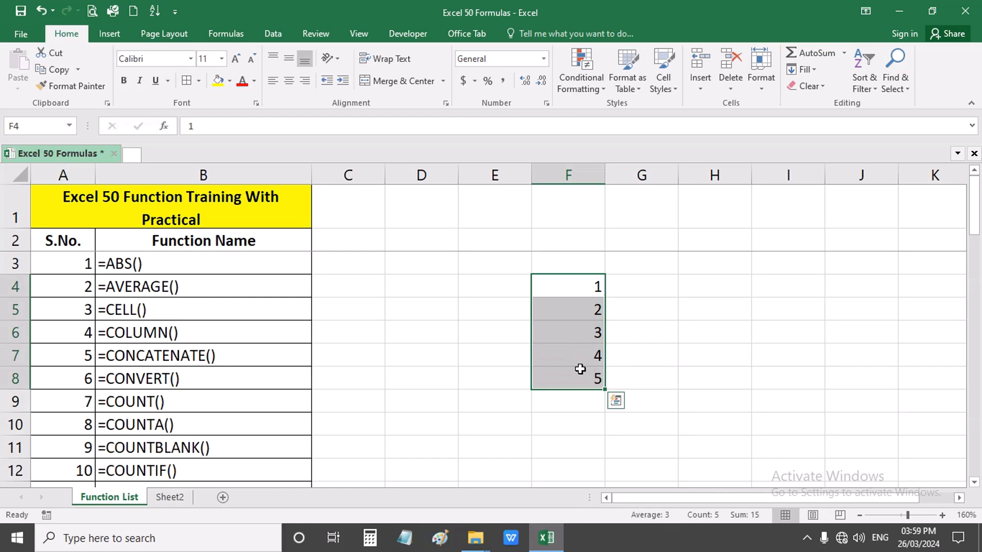
drag(553, 337, 560, 425)
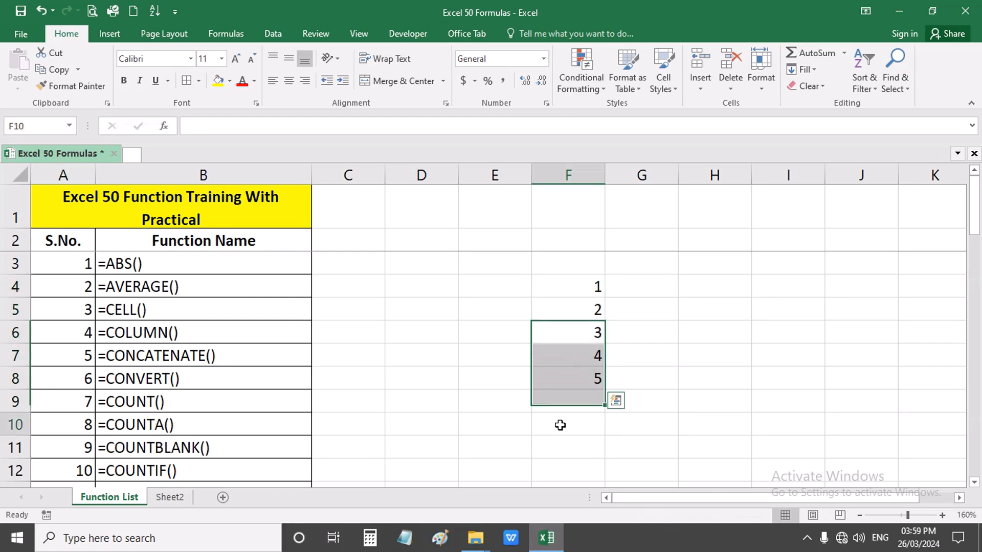
click(560, 426)
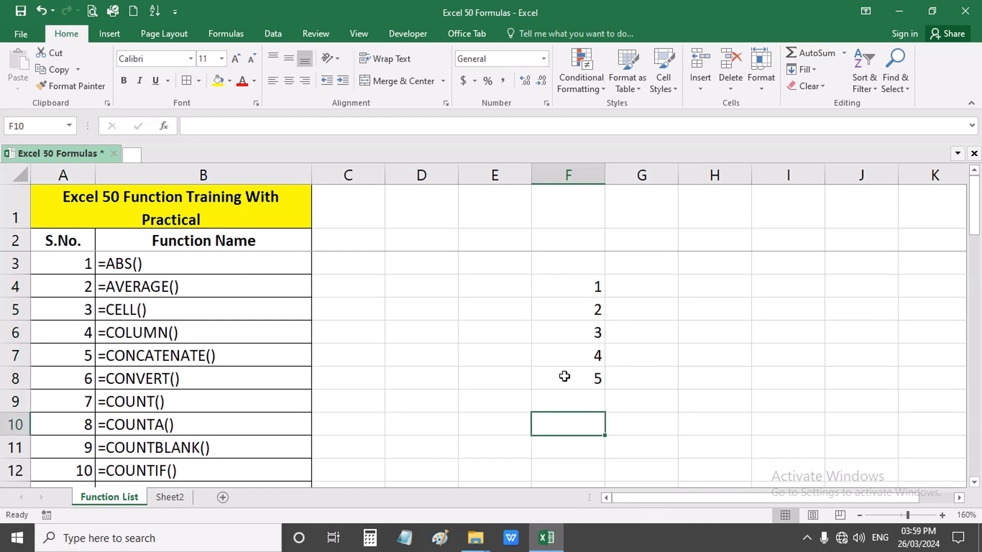
drag(578, 382, 575, 289)
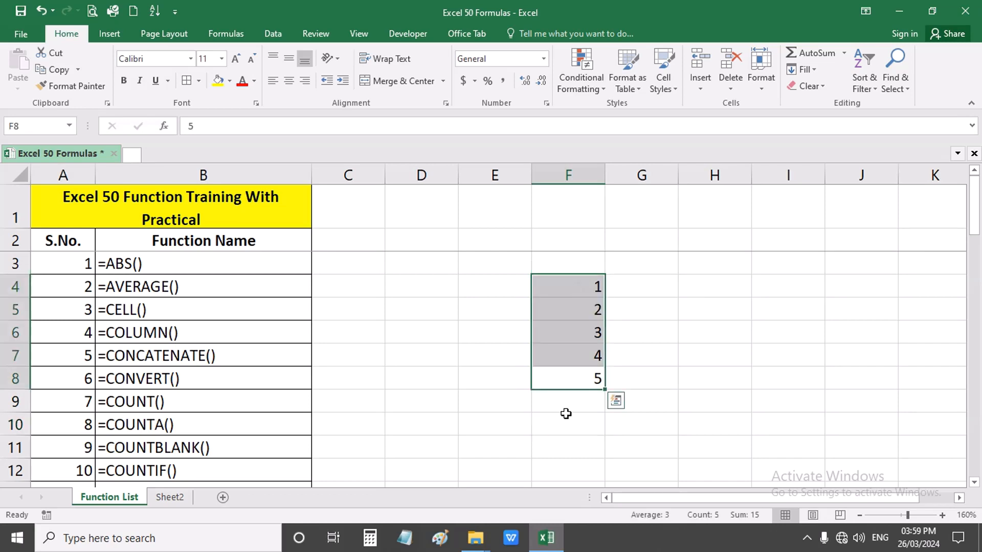
- Count the numeric cells in F4:F8 with a COUNT formula in F10
click(566, 415)
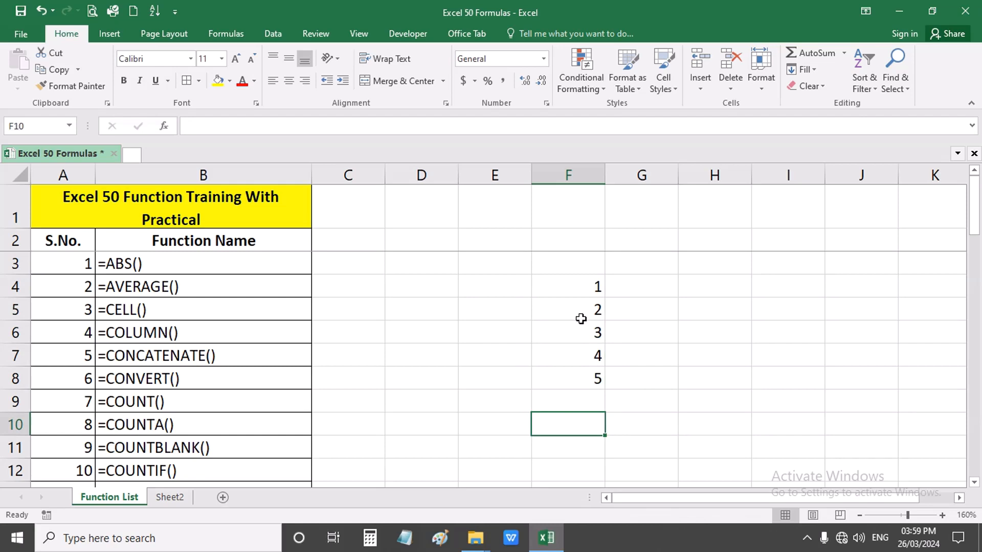
text(=cou)
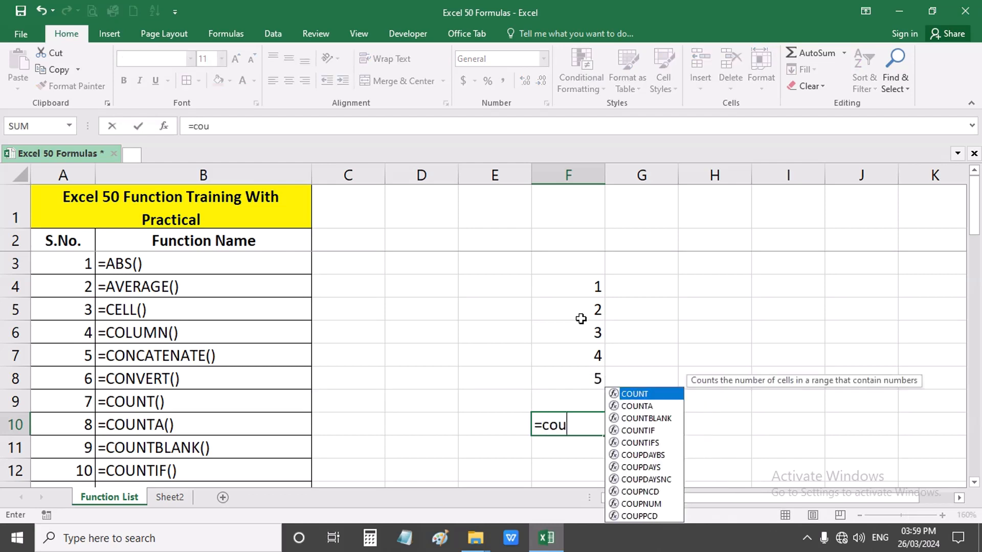
key(Tab)
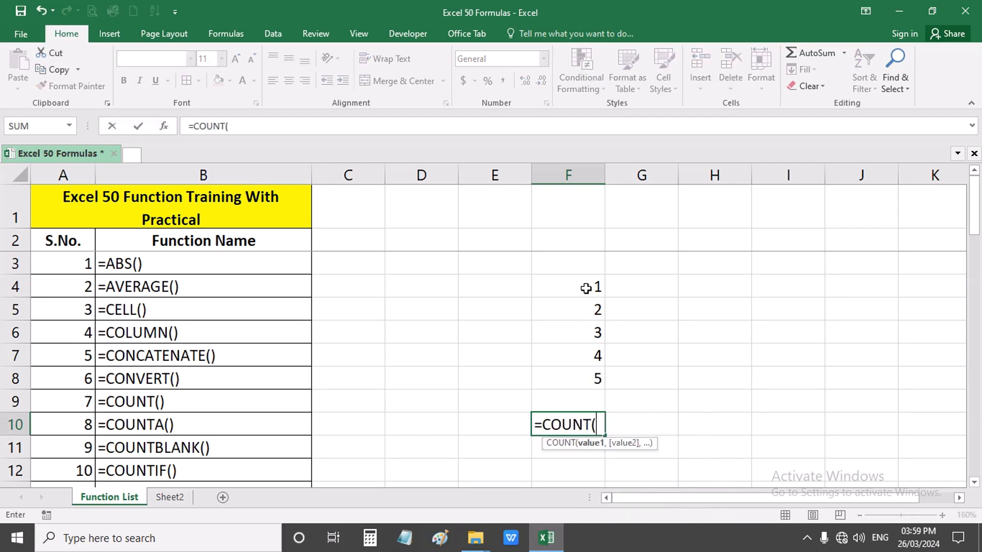
drag(586, 289, 586, 381)
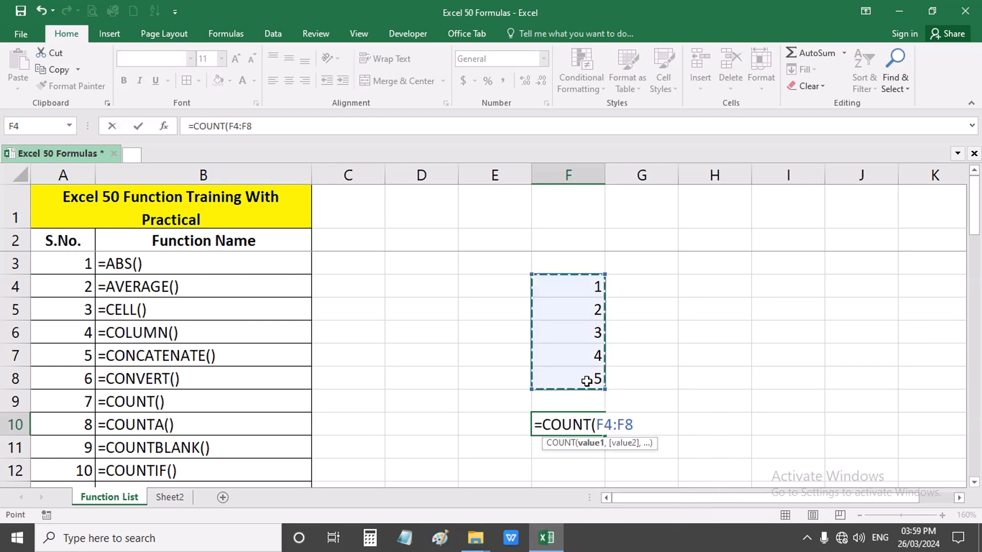
text())
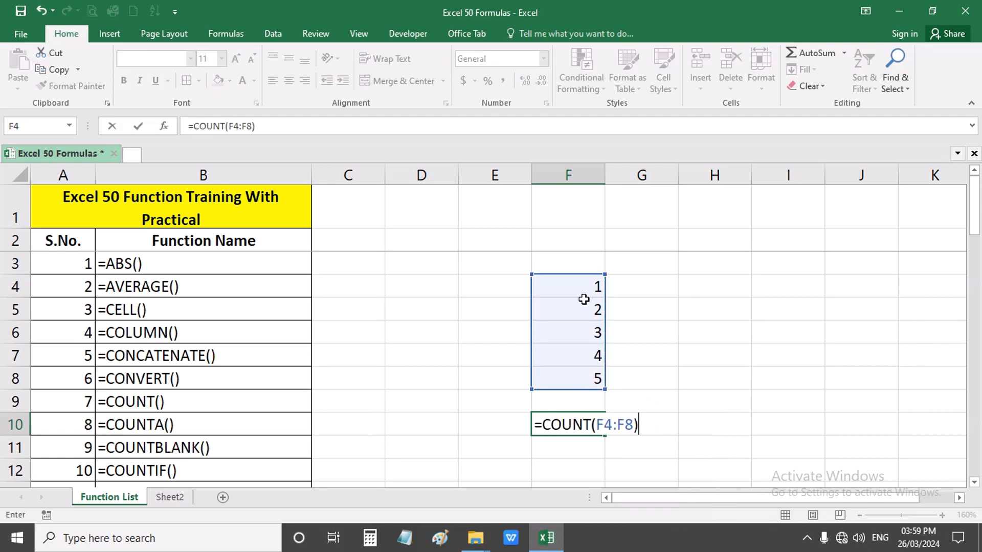
key(Return)
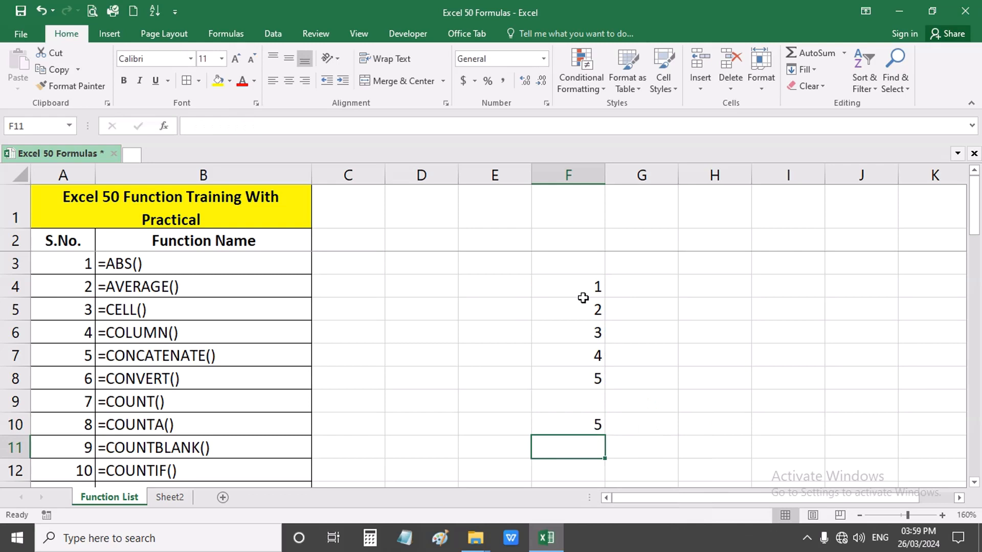
- Replace the number in F6 with the letter a to test COUNT with text in the range
click(584, 419)
click(593, 334)
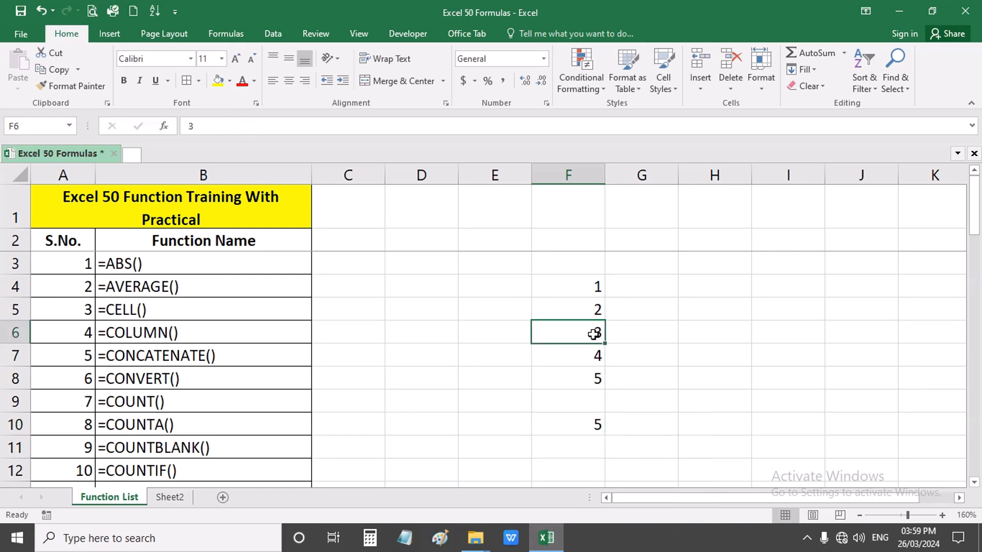
text(a)
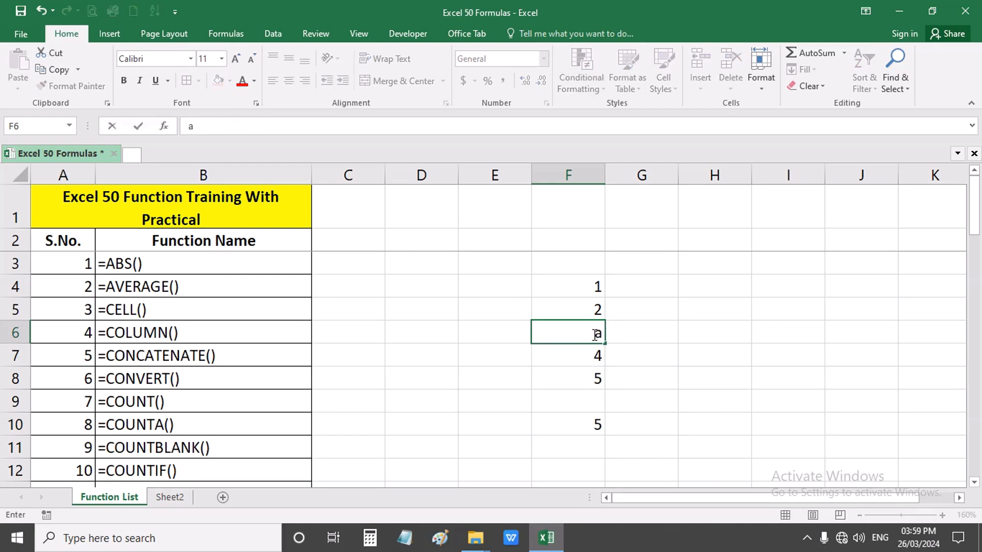
click(580, 329)
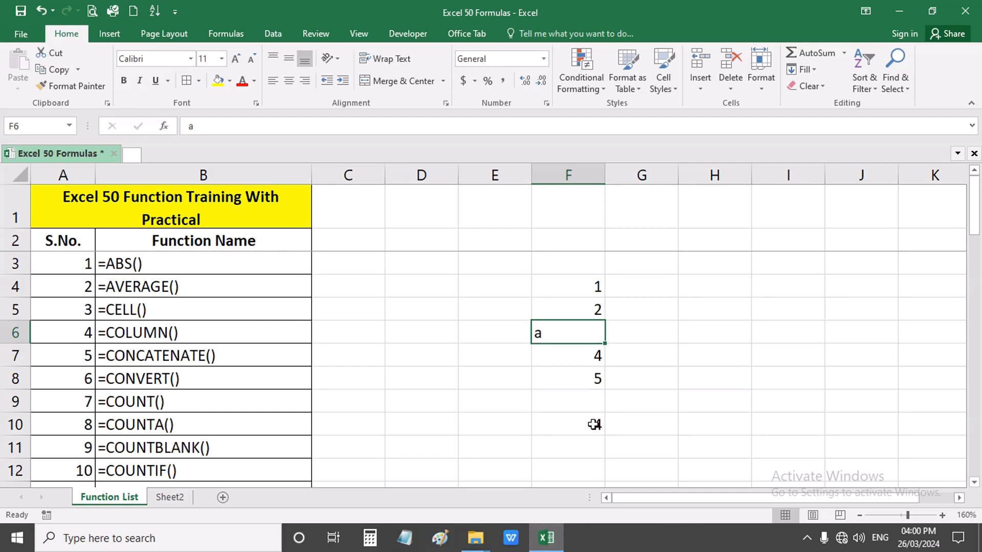
click(589, 307)
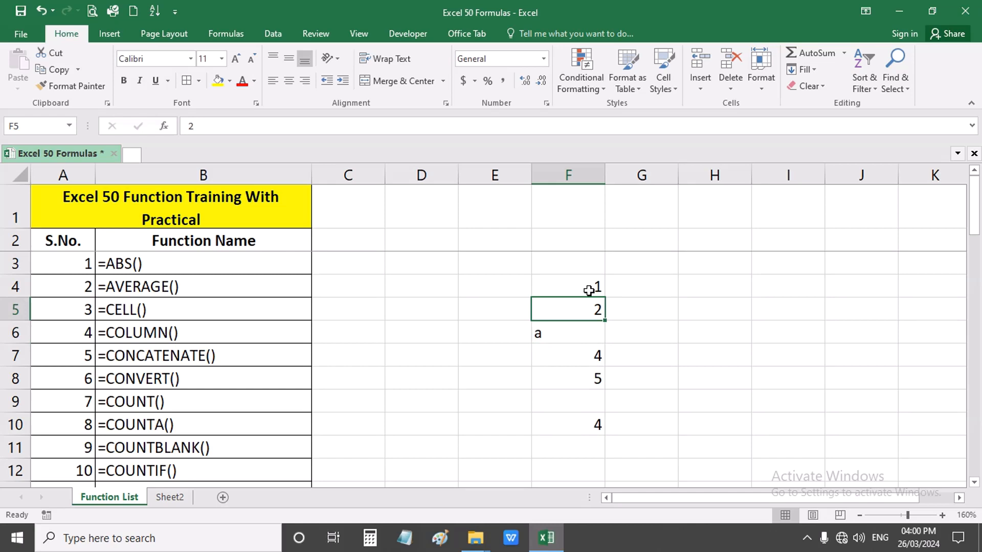
click(586, 333)
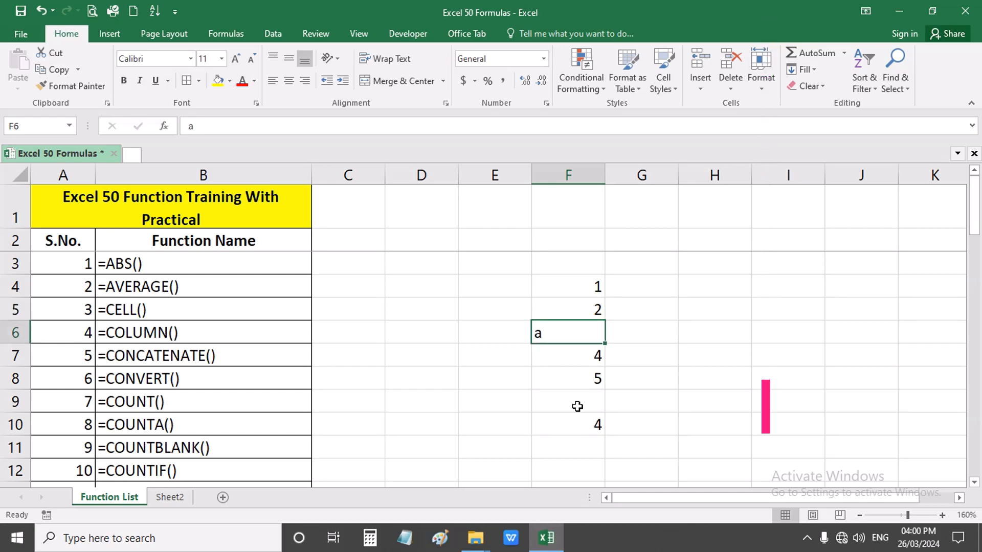
- Replace the formula in F10 with a COUNTA formula over F4:F8
click(588, 425)
text(=c)
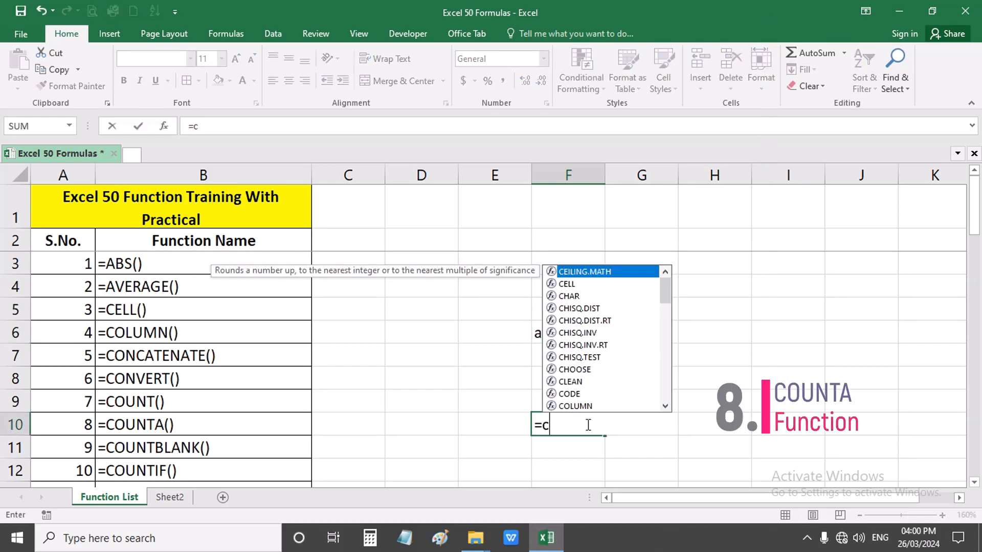
text(ou)
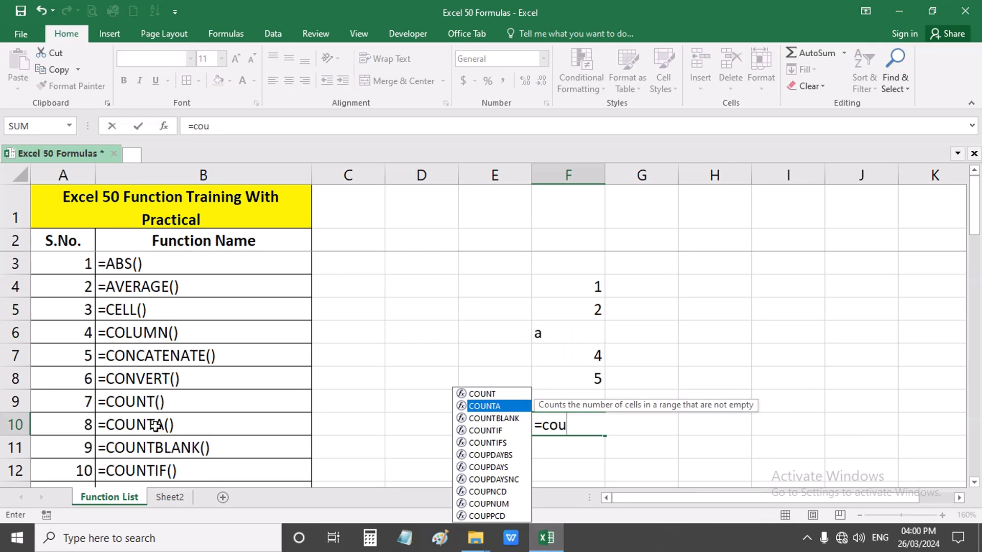
double_click(498, 405)
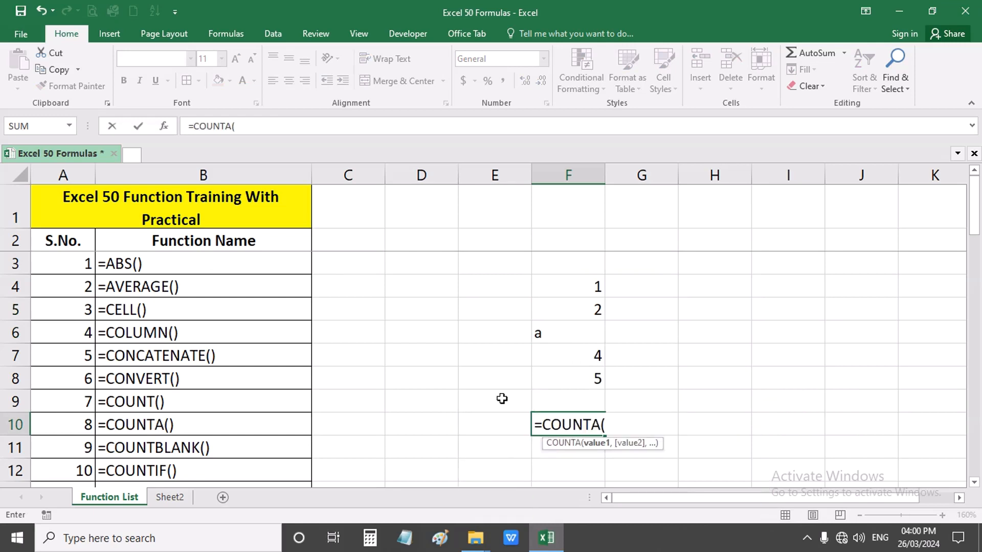
drag(575, 378, 575, 295)
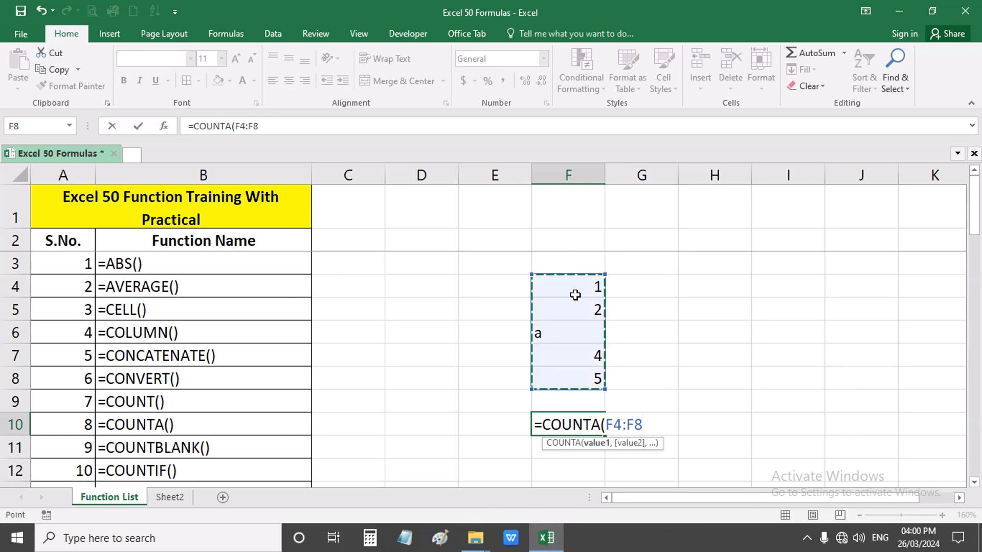
key(Return)
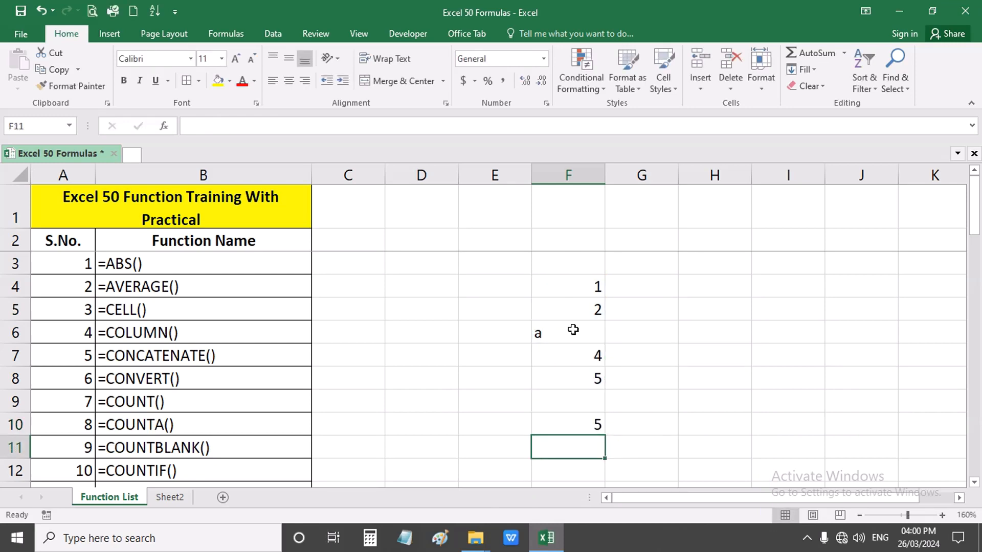
- Clear the sample values and the COUNTA formula from F4:F10
click(573, 329)
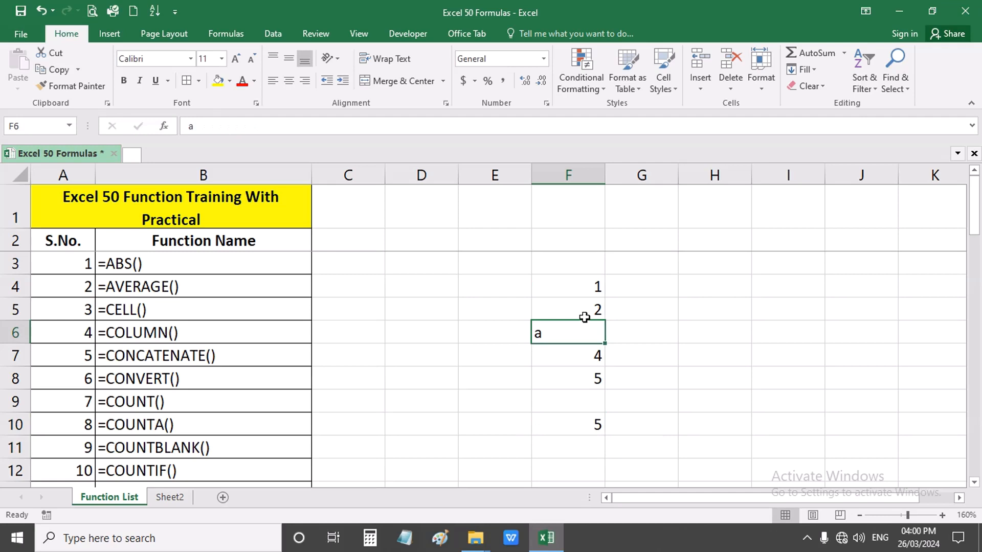
click(586, 314)
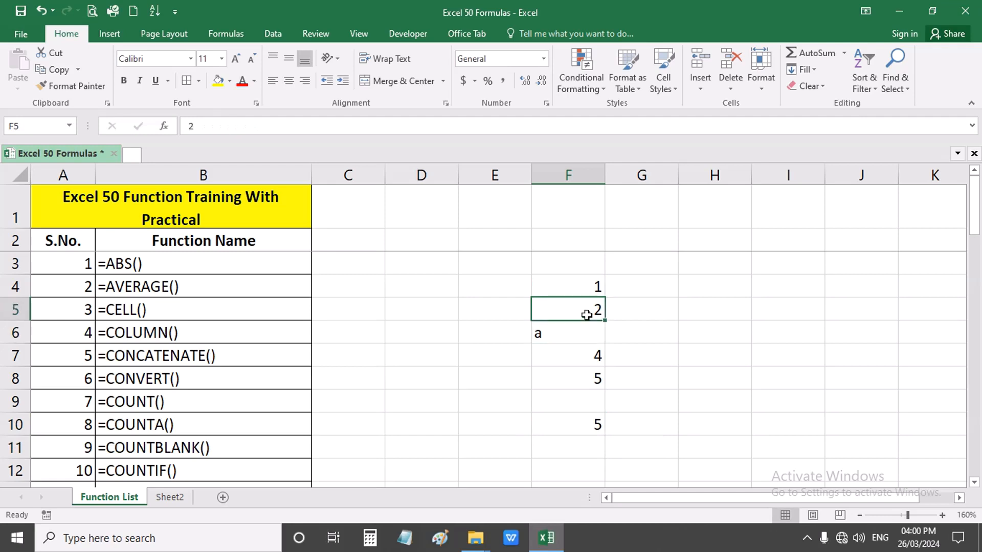
drag(587, 289, 598, 425)
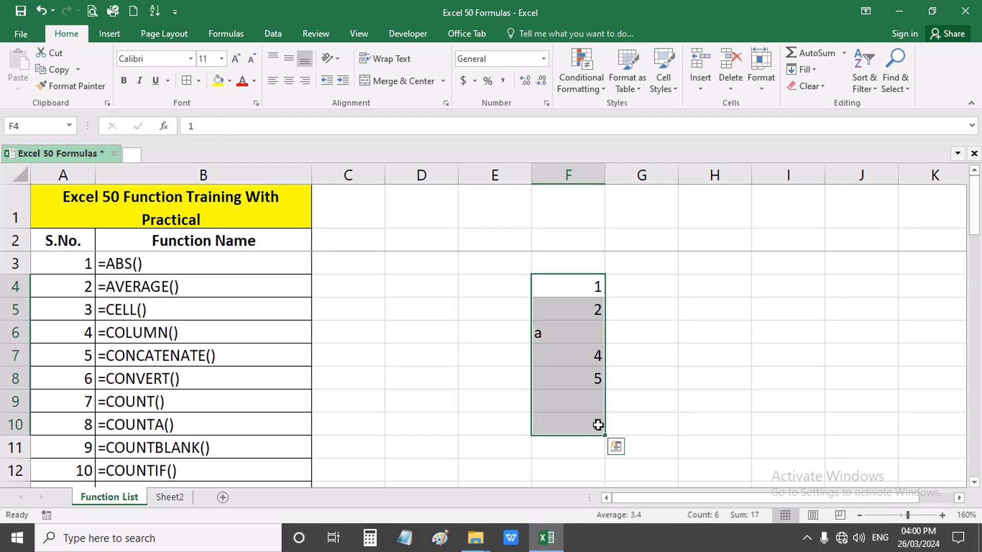
key(Delete)
click(582, 363)
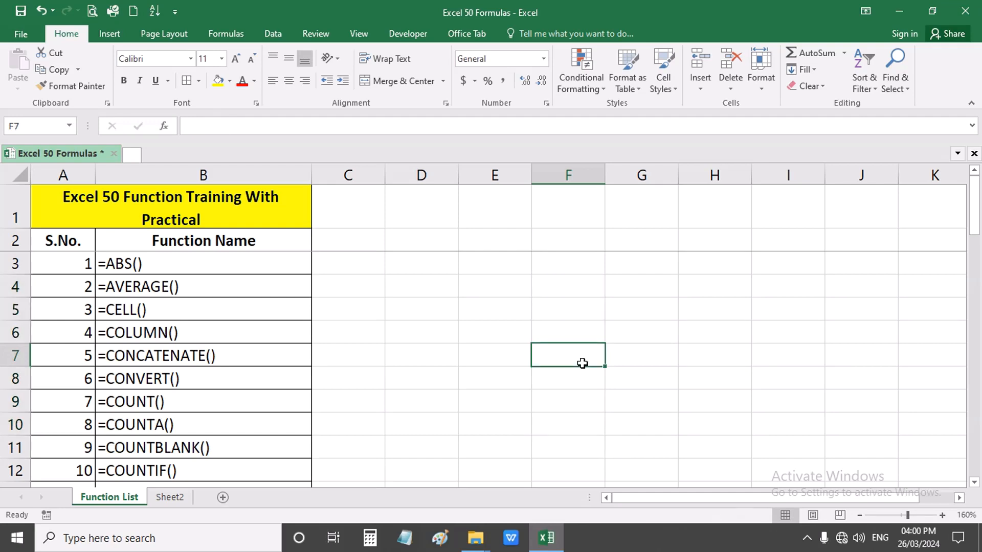
key(Up)
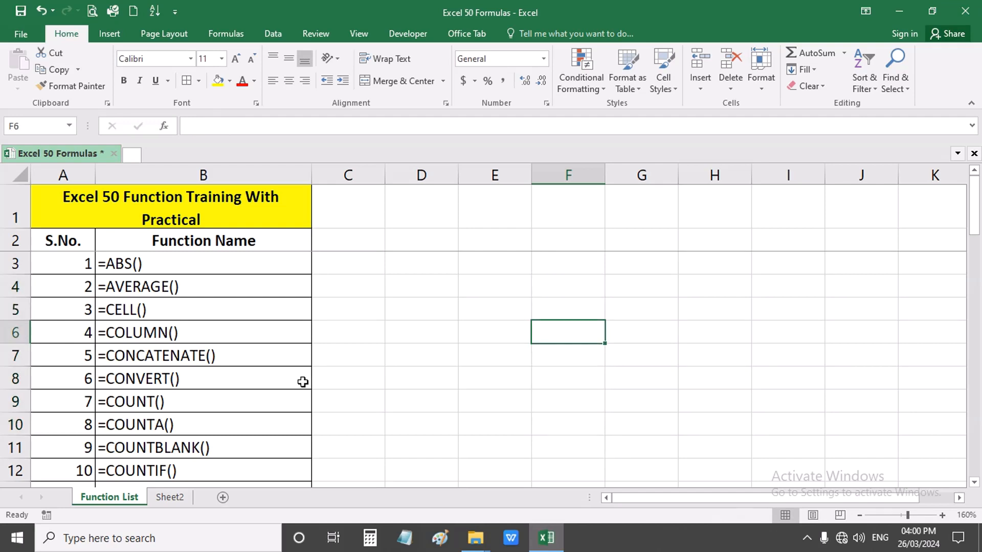
- Enter the sample numbers 1, 2, 3, 5, 8 and 96 in F4:F10, leaving F7 blank
click(287, 444)
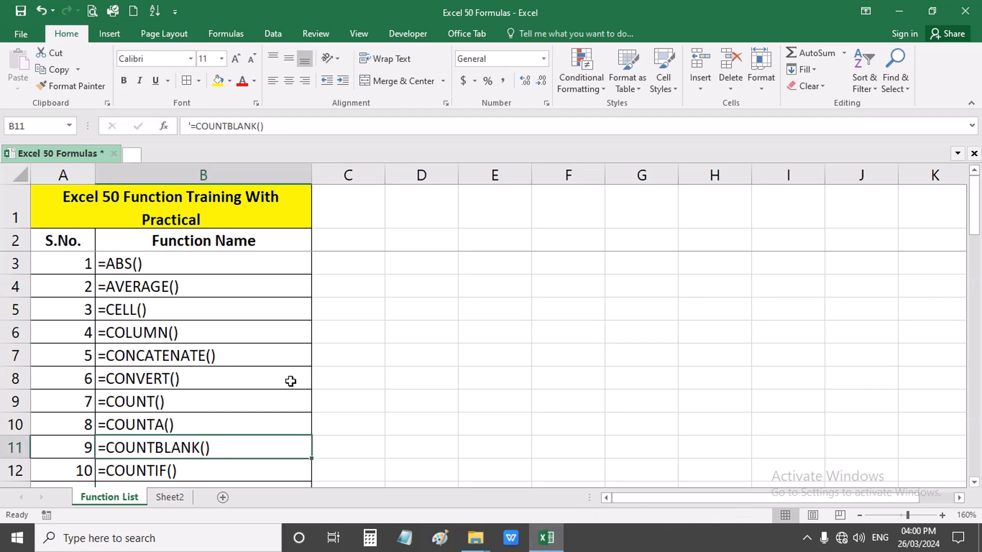
click(543, 293)
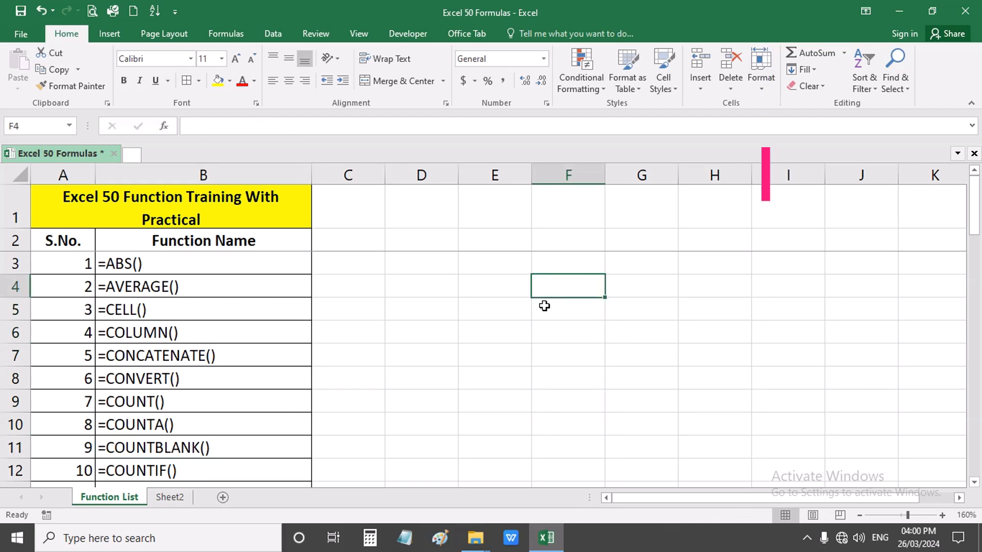
text(1)
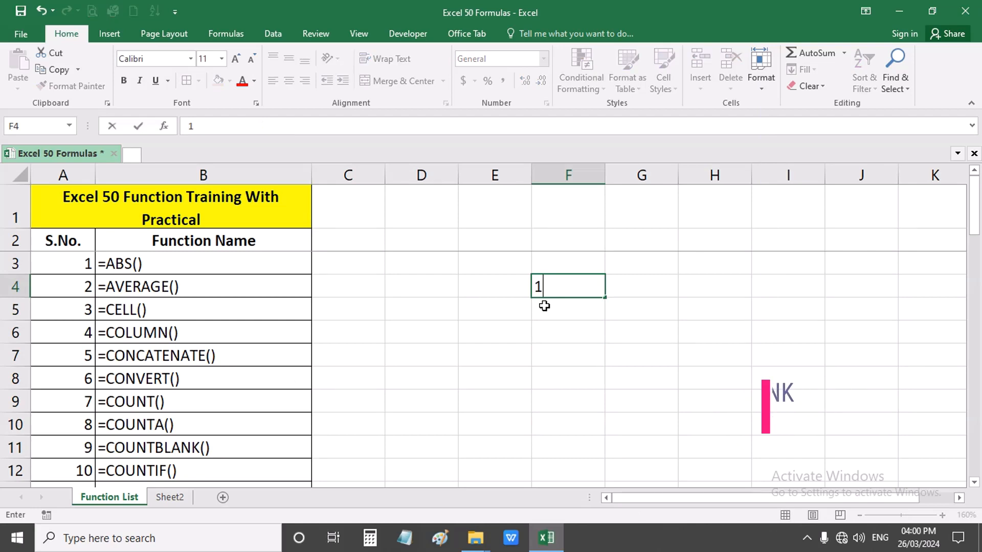
key(Return)
text(2)
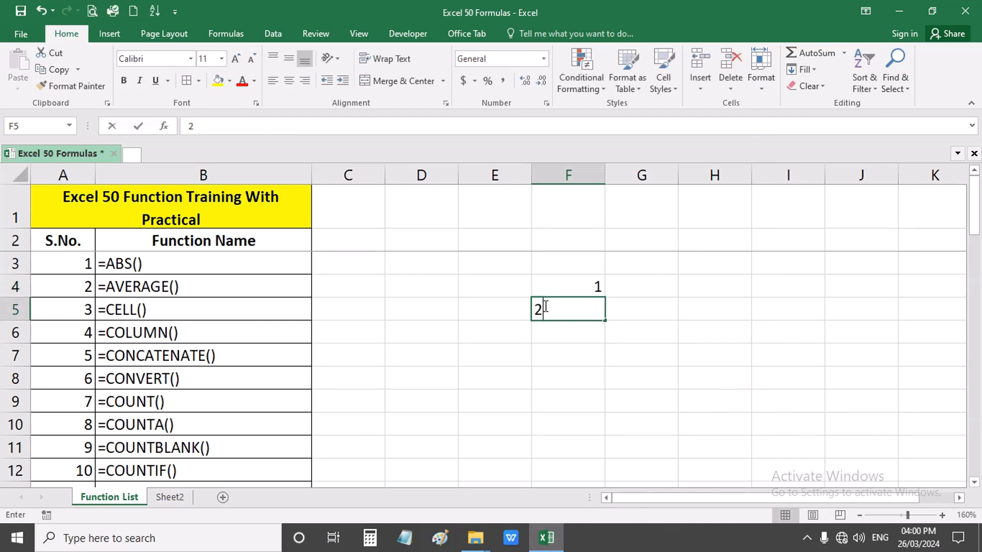
key(Return)
text(3)
key(Return)
key(Return)
text(5)
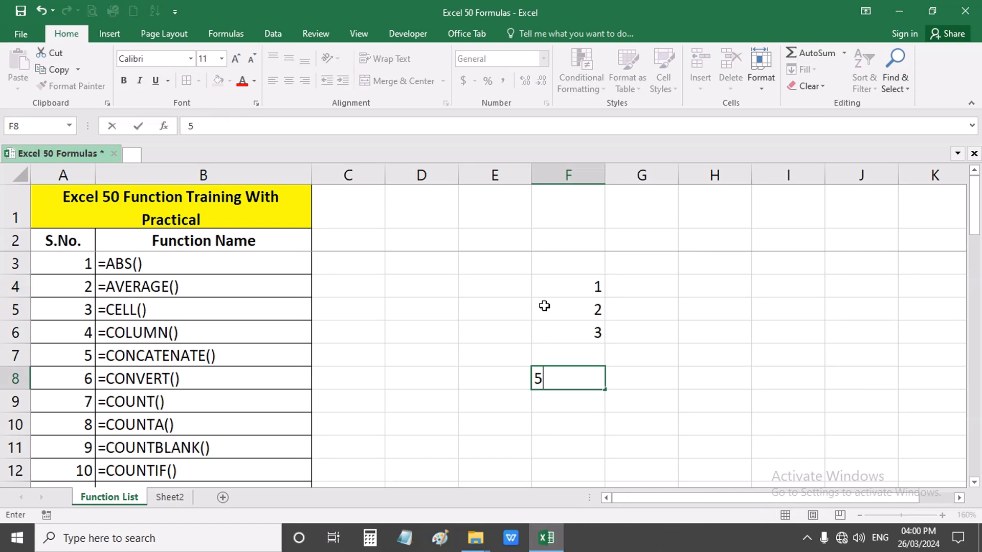
key(Return)
text(8)
key(Return)
text(96)
key(Return)
- Enter 2 in F12 and 5 in F14, leaving F11 and F13 blank
key(Return)
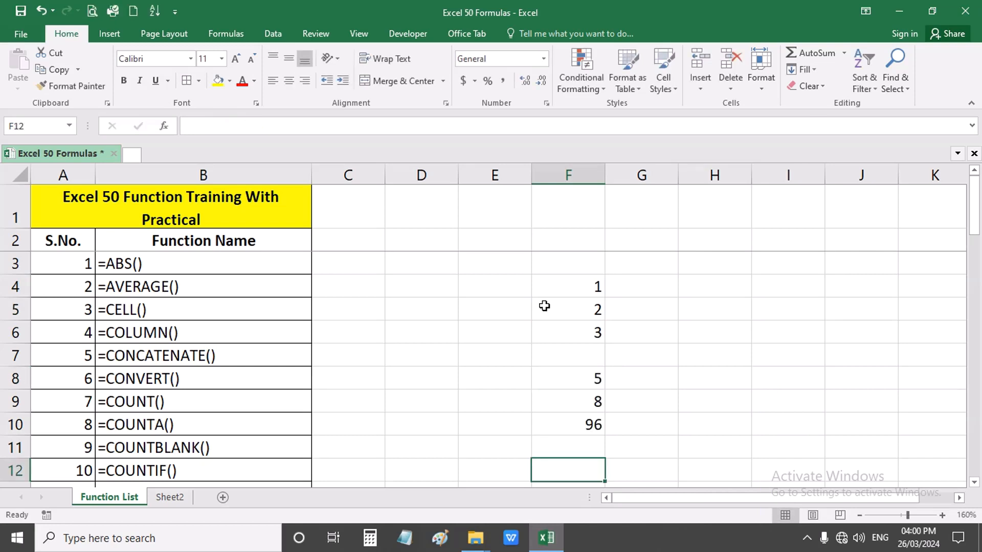
text(2)
key(Return)
key(Return)
text(5)
key(Return)
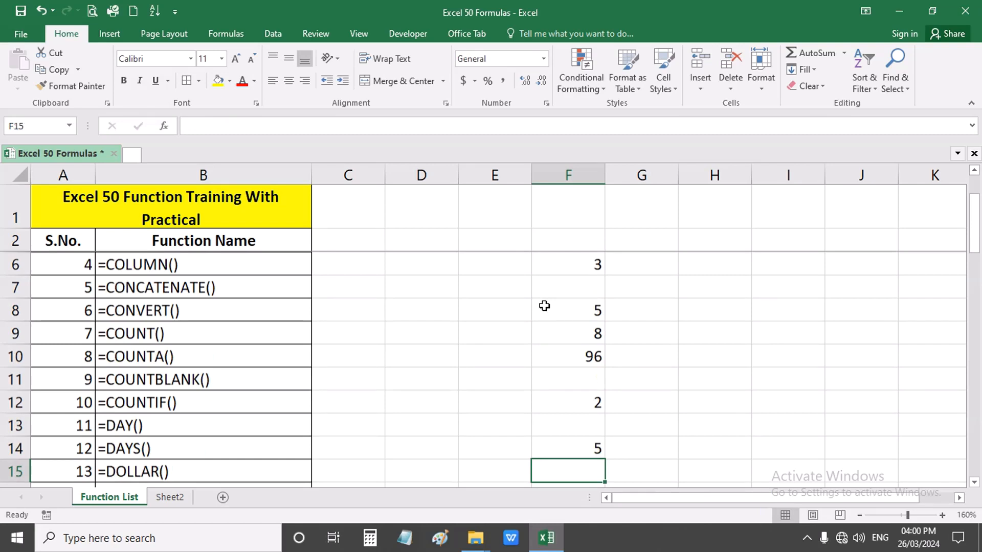
scroll(578, 289, up, 1)
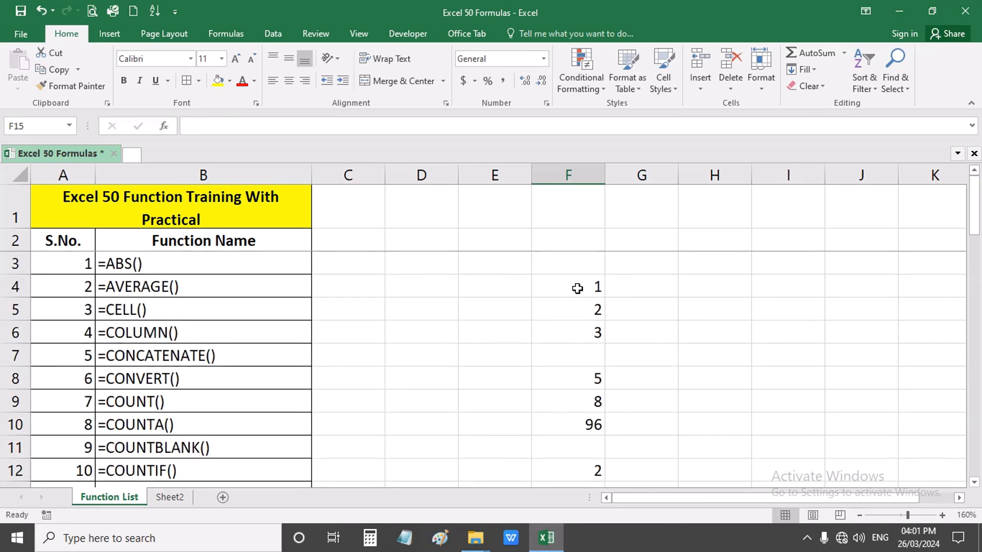
- Count the empty cells in F4:F14 with a COUNTBLANK formula in G6
drag(578, 288, 589, 380)
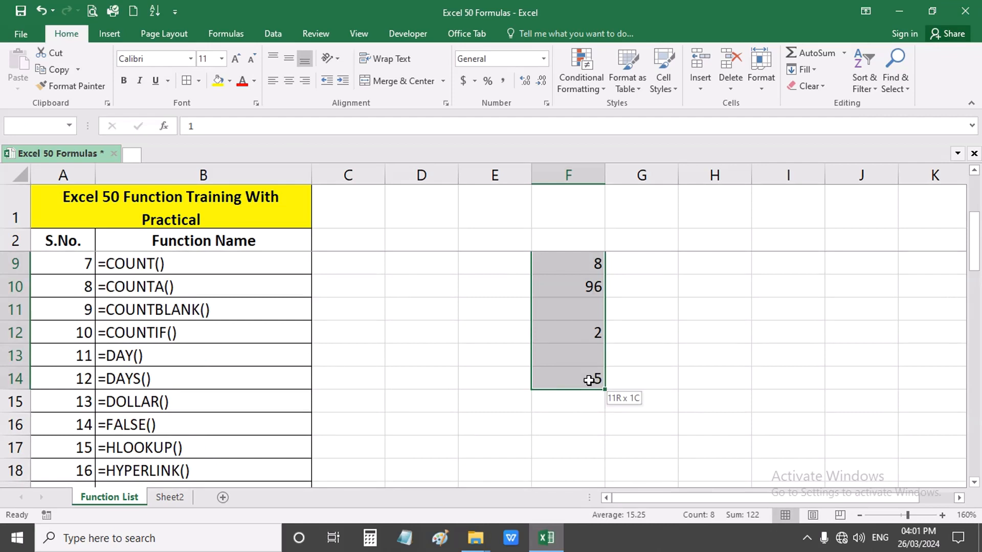
scroll(584, 286, up, 2)
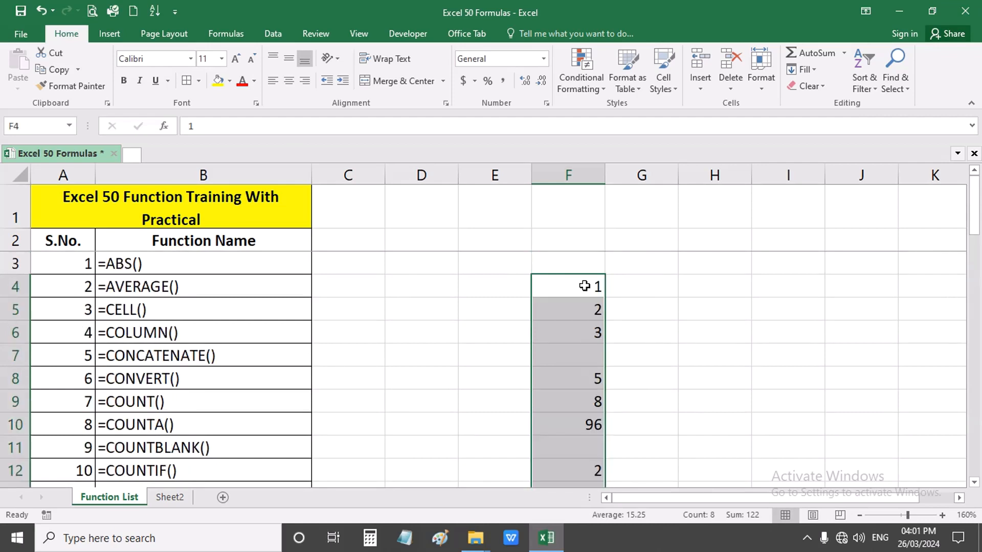
scroll(584, 286, down, 1)
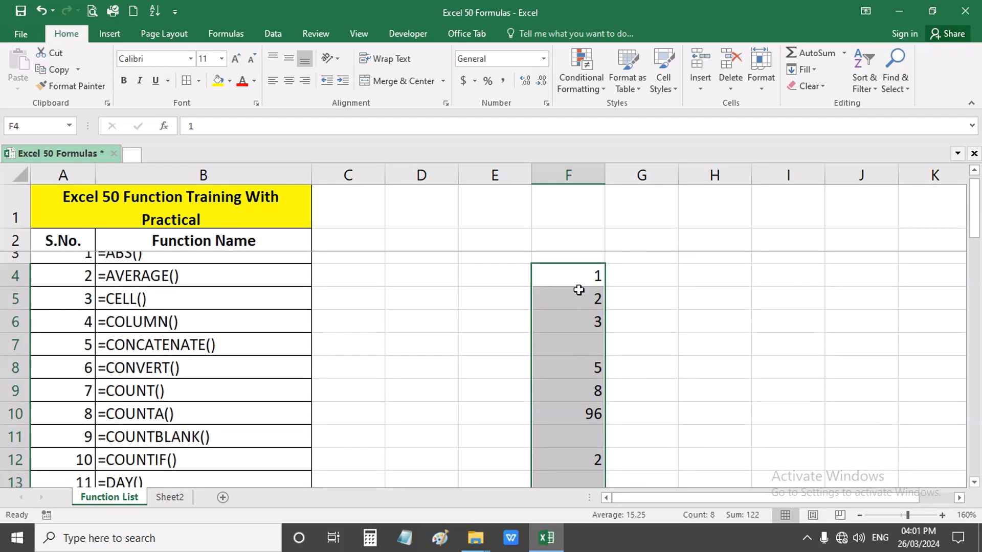
scroll(592, 361, up, 1)
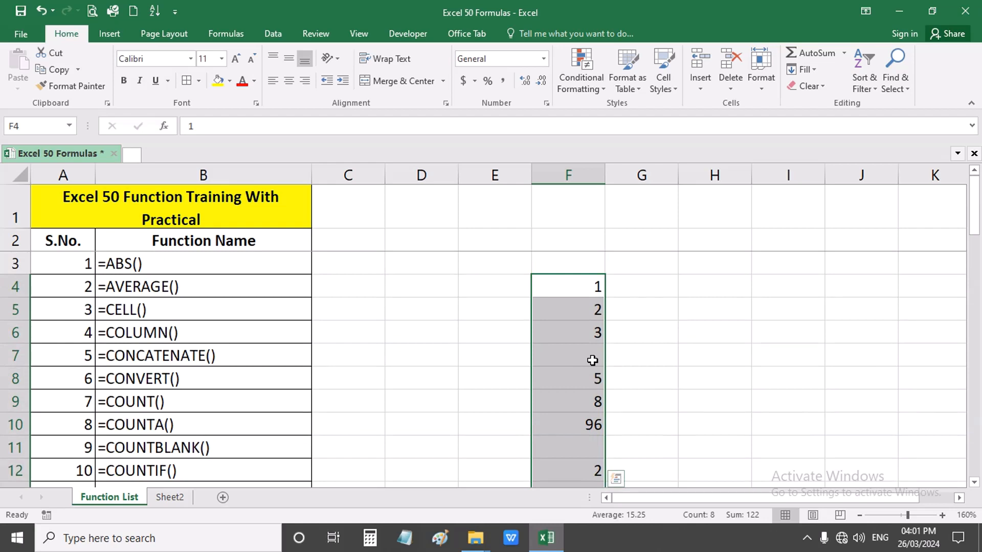
click(650, 332)
text(=co)
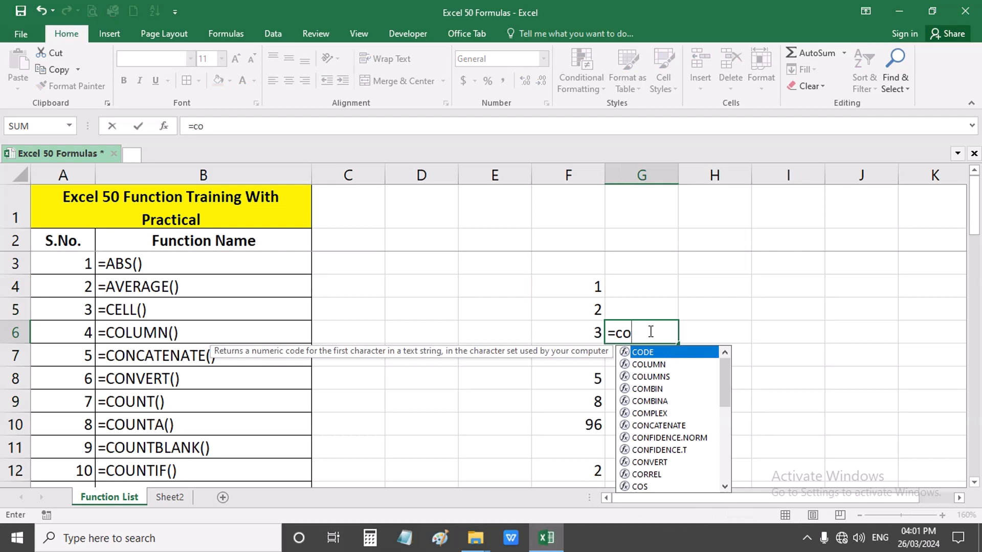
text(u)
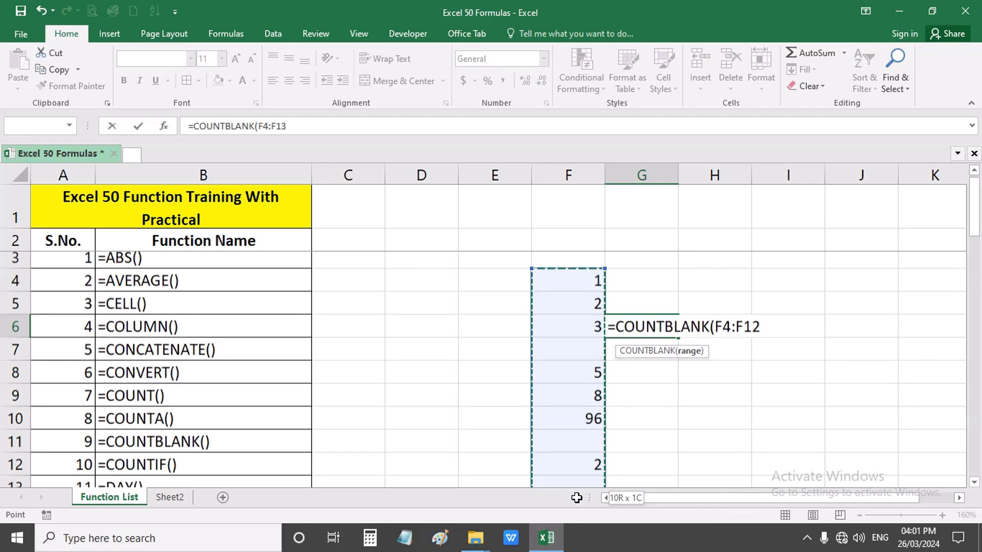
drag(576, 498, 577, 492)
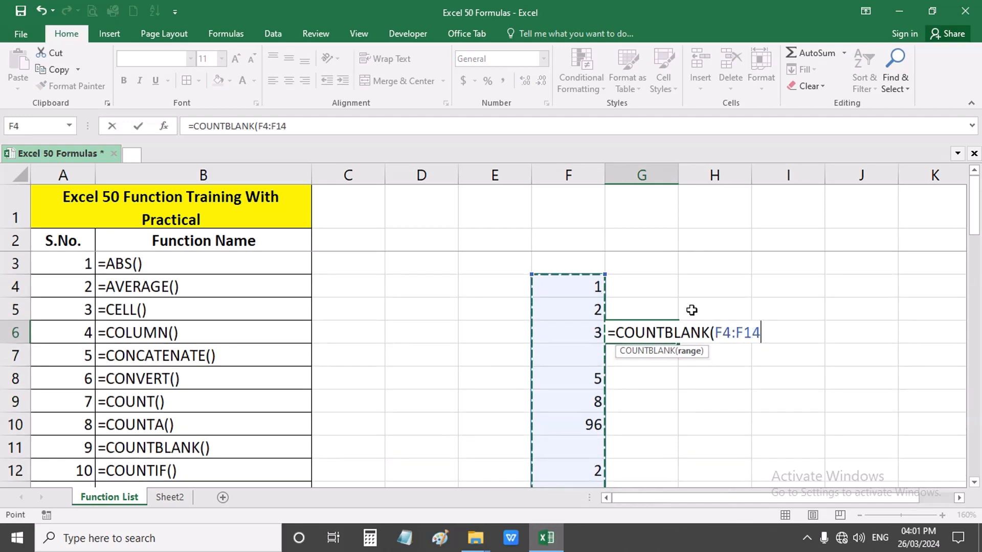
key(Return)
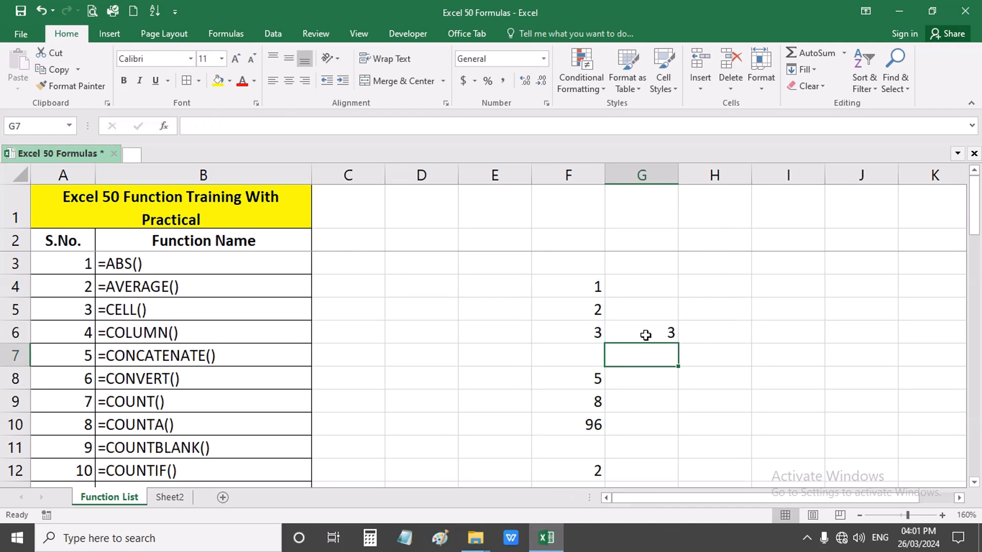
- Clear the number in F12 to test the COUNTBLANK formula in G6 with another empty cell
click(583, 289)
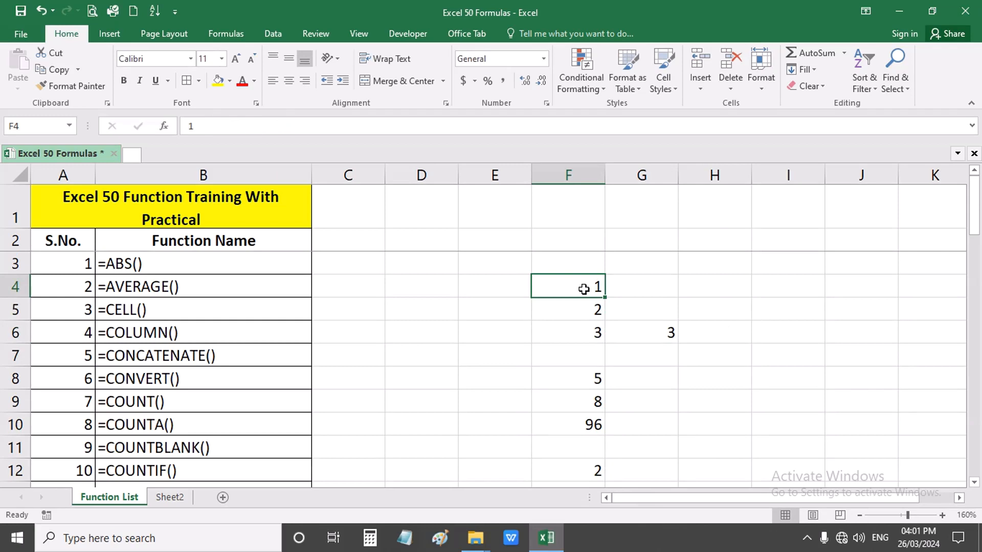
key(Page_Down)
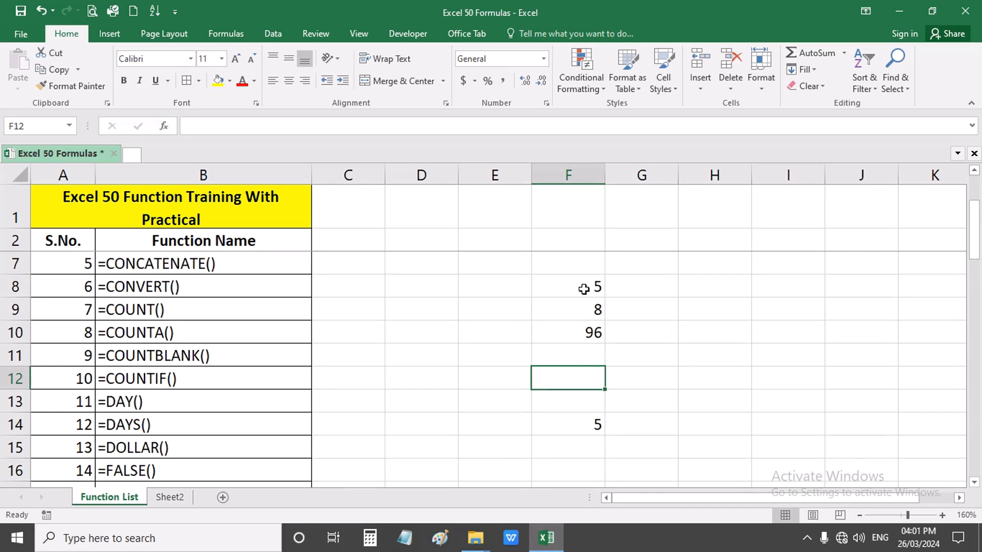
scroll(584, 289, up, 2)
click(664, 331)
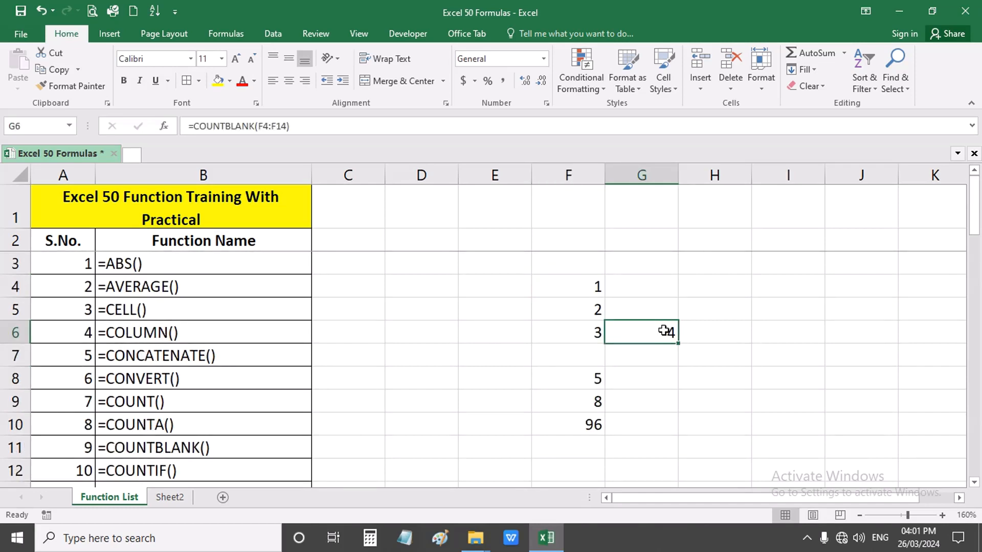
- Clear the sample numbers and the COUNTBLANK formula from F3:G12
drag(567, 264, 659, 471)
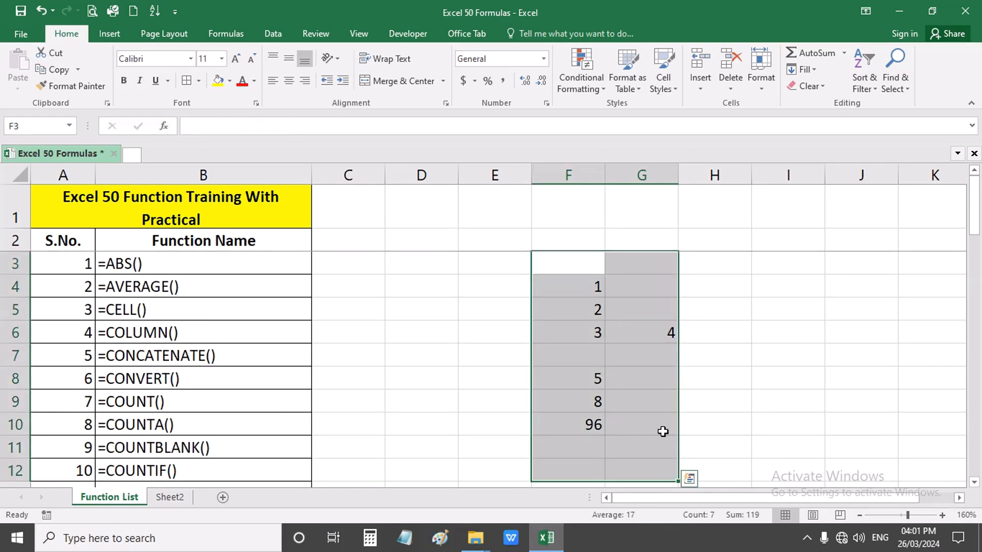
key(Delete)
click(580, 328)
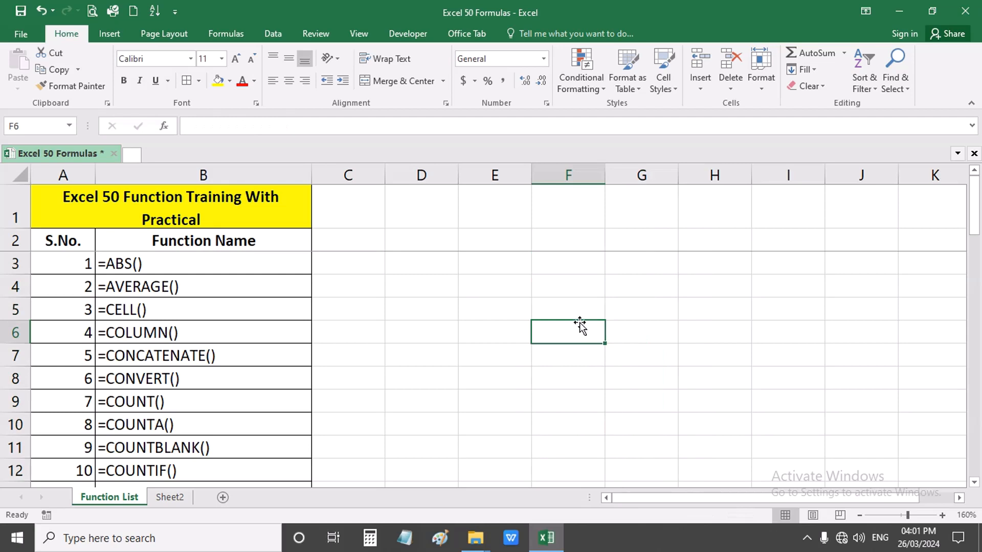
key(Up)
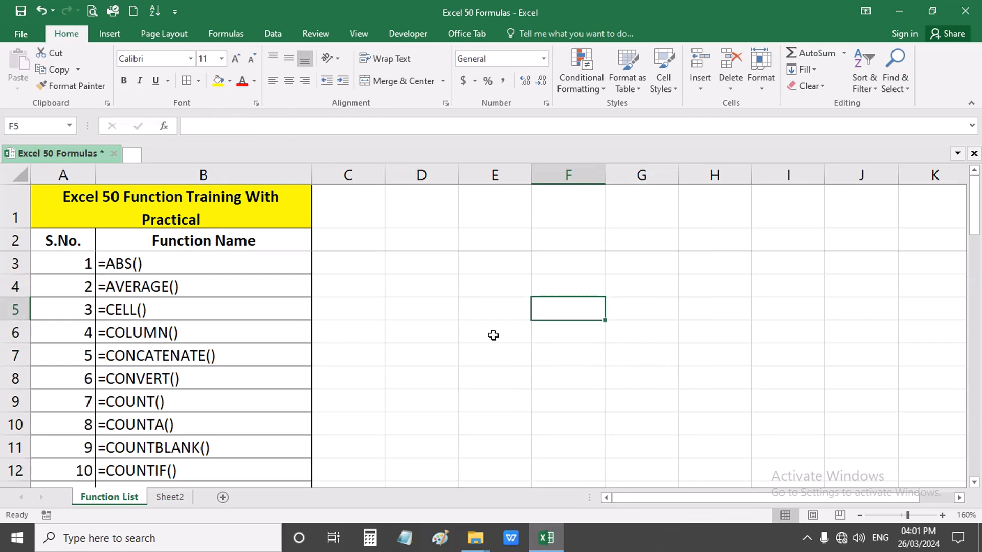
- Go to the COUNTIF entry in the function list and clear the leftover number in F14
click(242, 463)
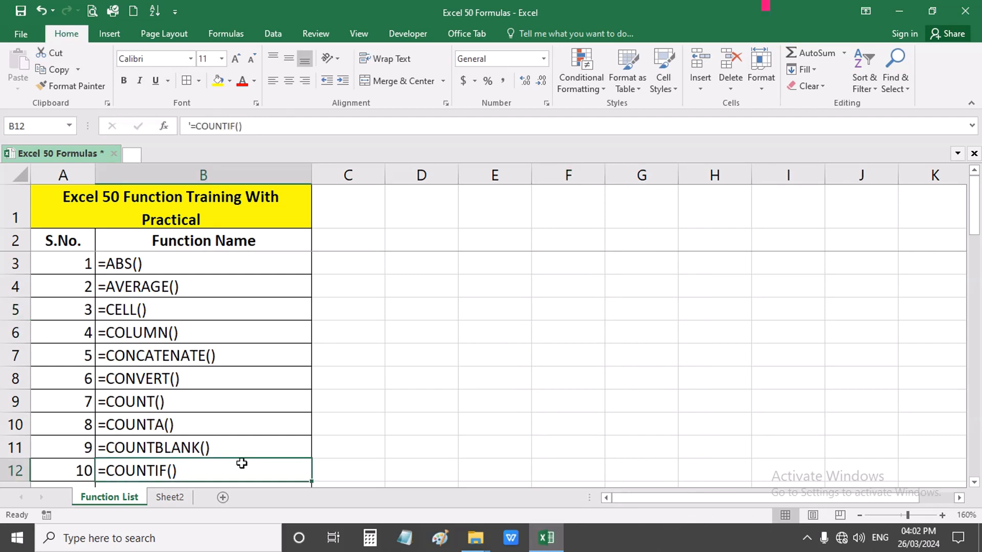
scroll(438, 324, down, 2)
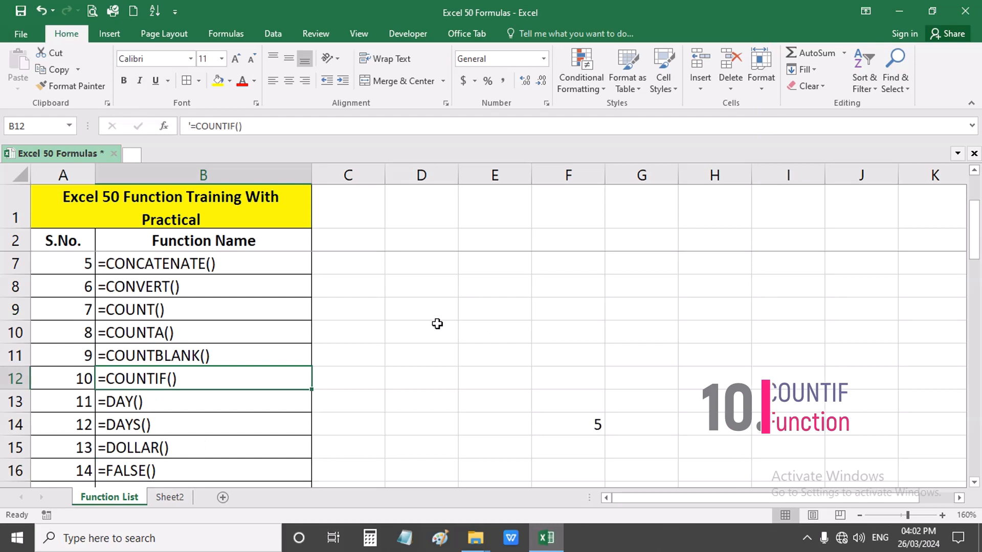
click(570, 302)
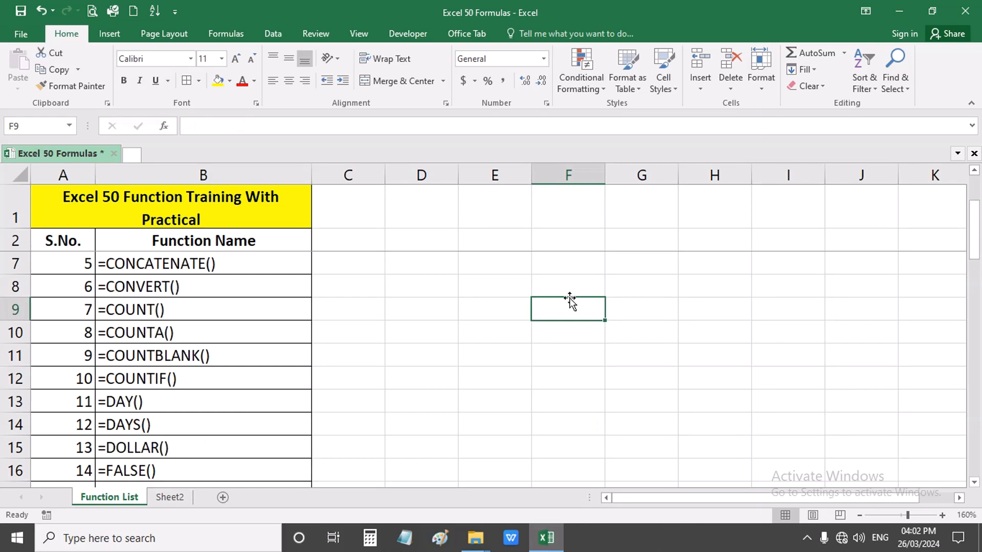
- Enter the sample names Mango, Apple, Mango, Apple and Potato in F8:F12
click(570, 290)
text(Mango)
key(Return)
text(A)
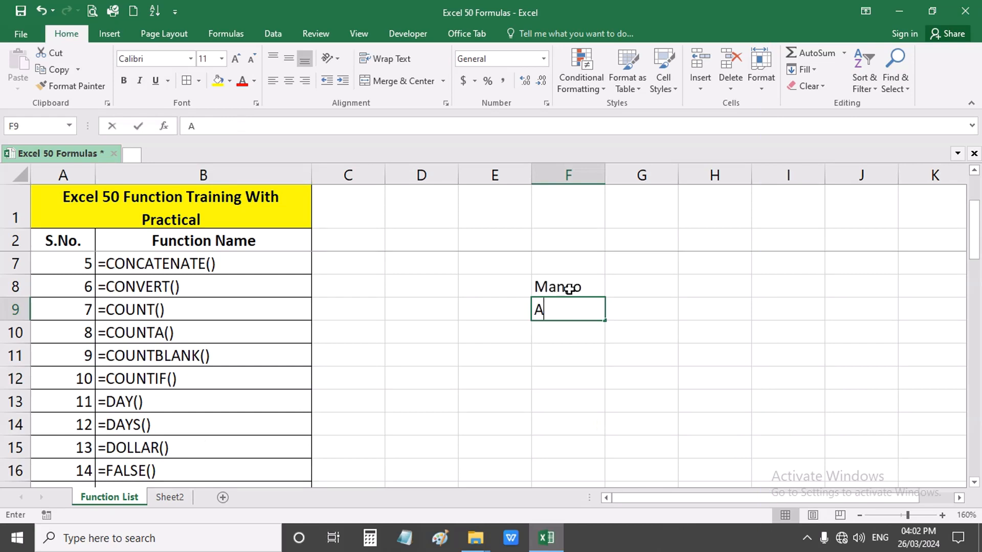
text(pple)
key(Return)
text(Mango)
key(Return)
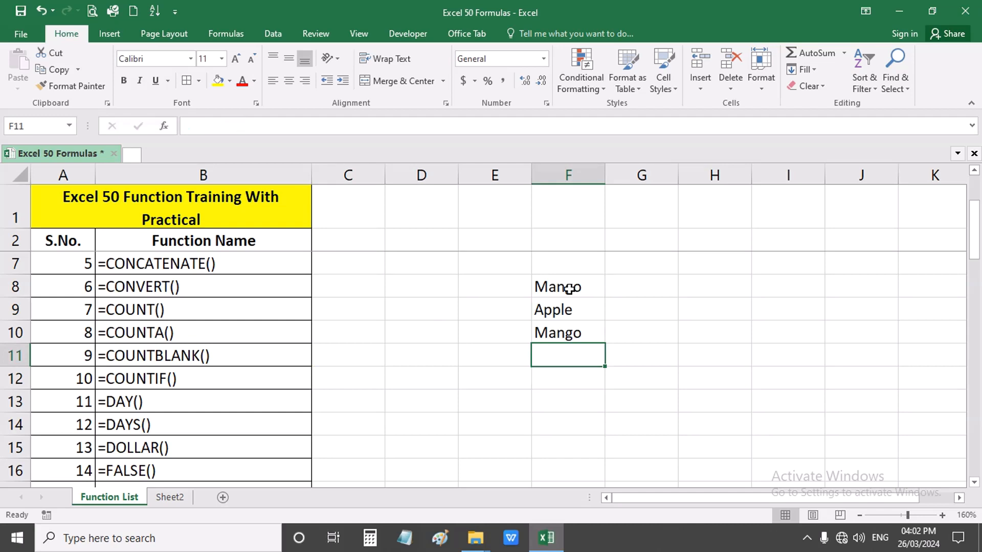
text(Apple)
key(Return)
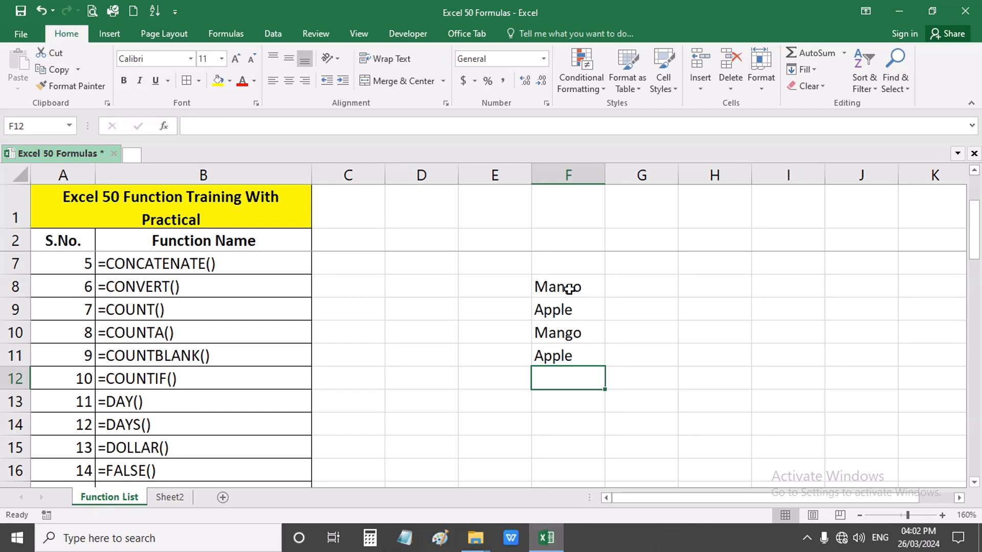
text(Potato)
click(623, 285)
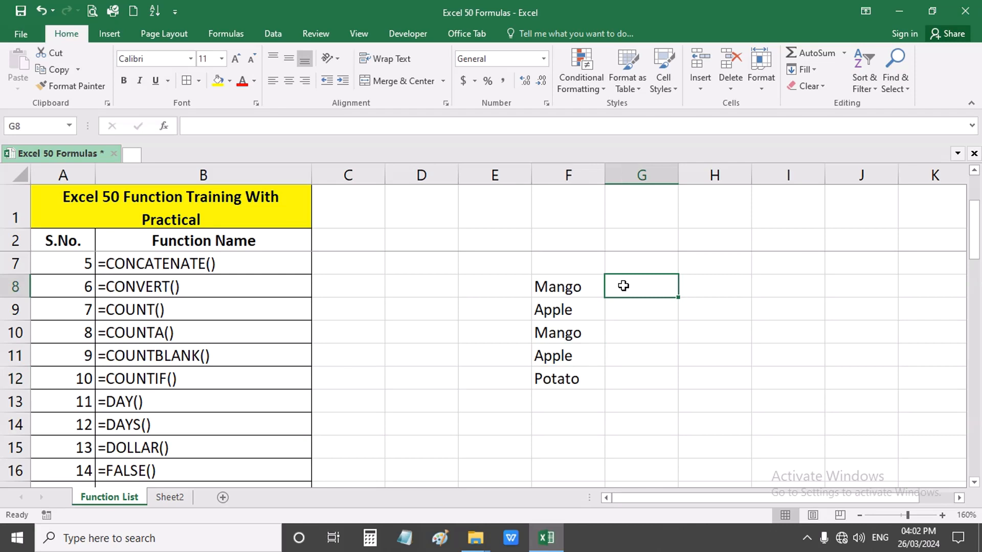
- Count the "Mango" entries in F8:F12 with a COUNTIF formula in G8, and change F9 to Mango to test it
drag(558, 379, 558, 289)
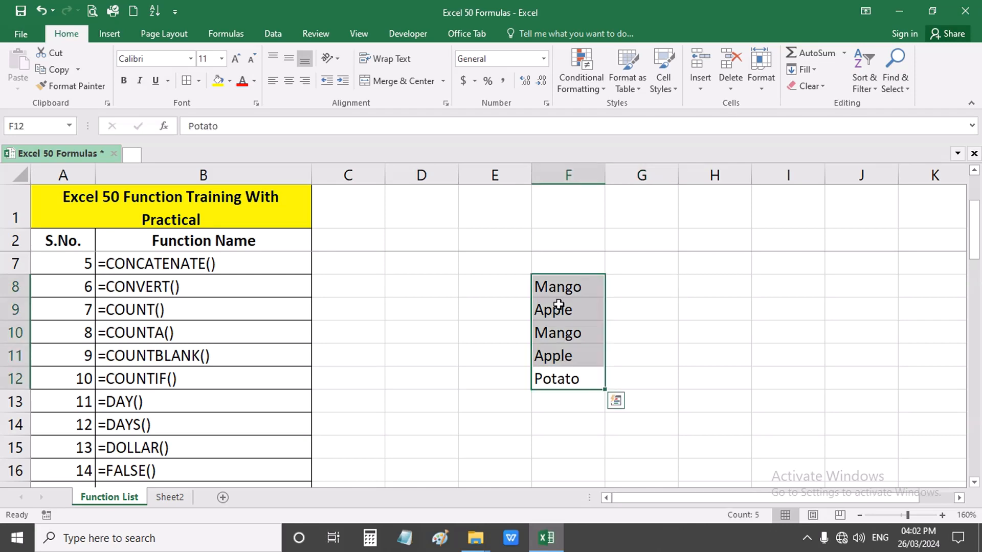
click(624, 285)
text(=coun)
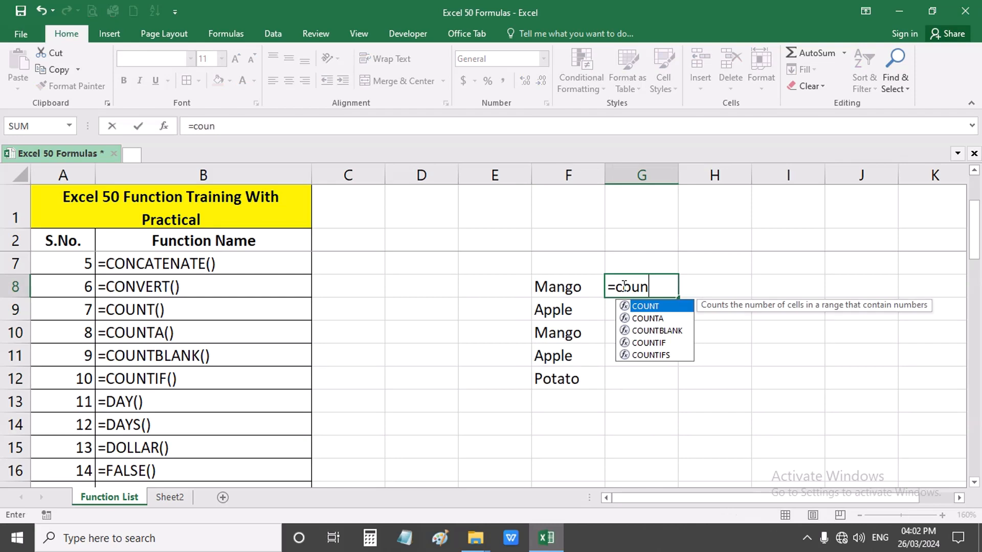
key(Down)
key(Down)
key(Down)
key(Tab)
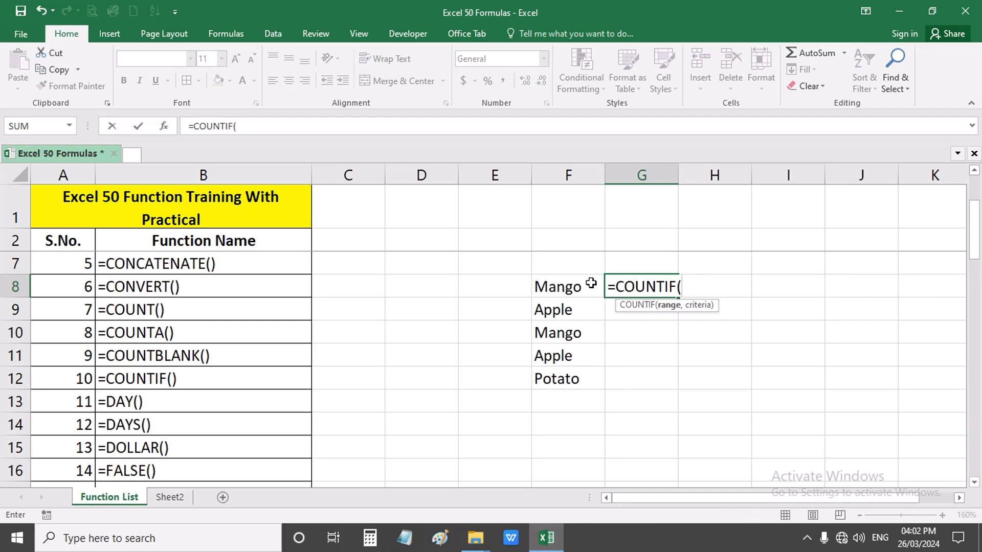
drag(592, 283, 568, 379)
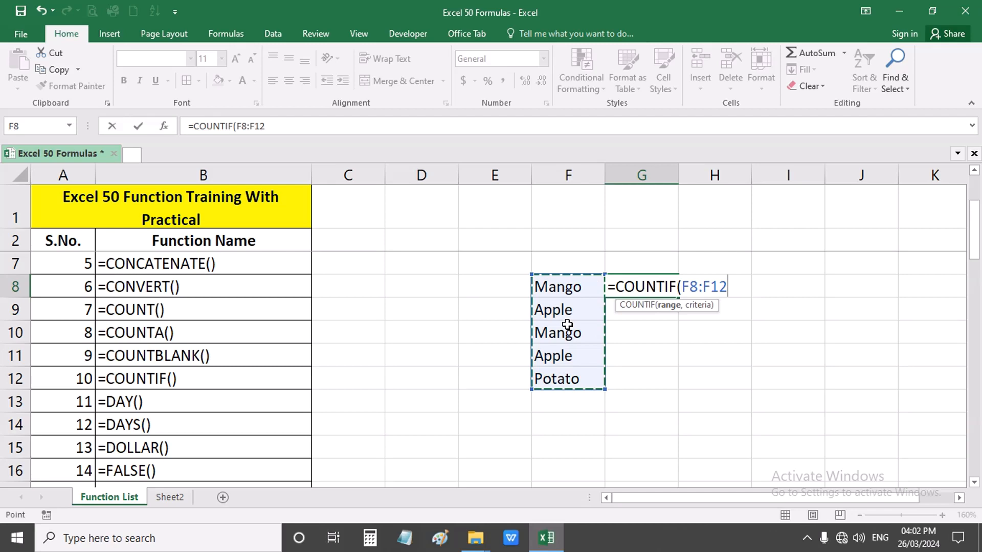
text(,"M)
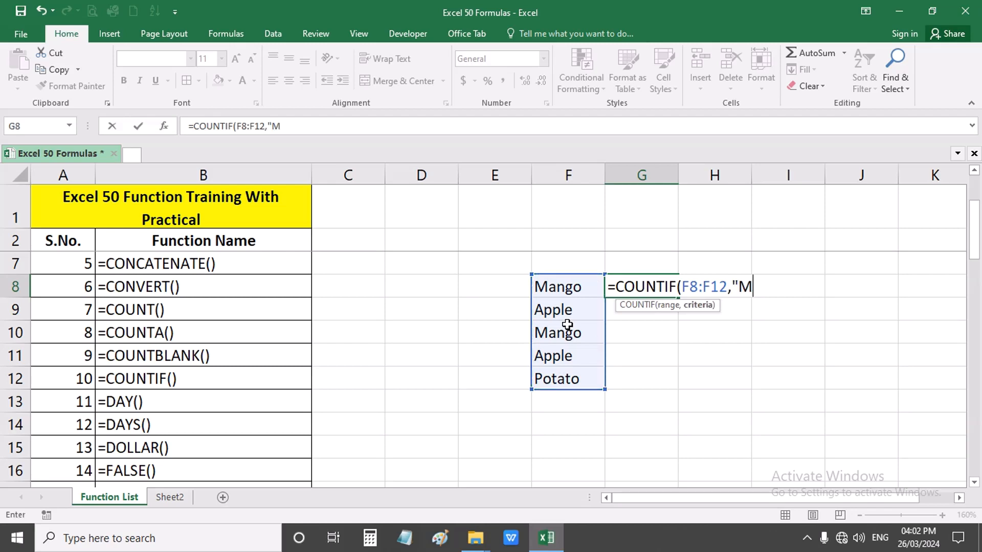
text(ango"))
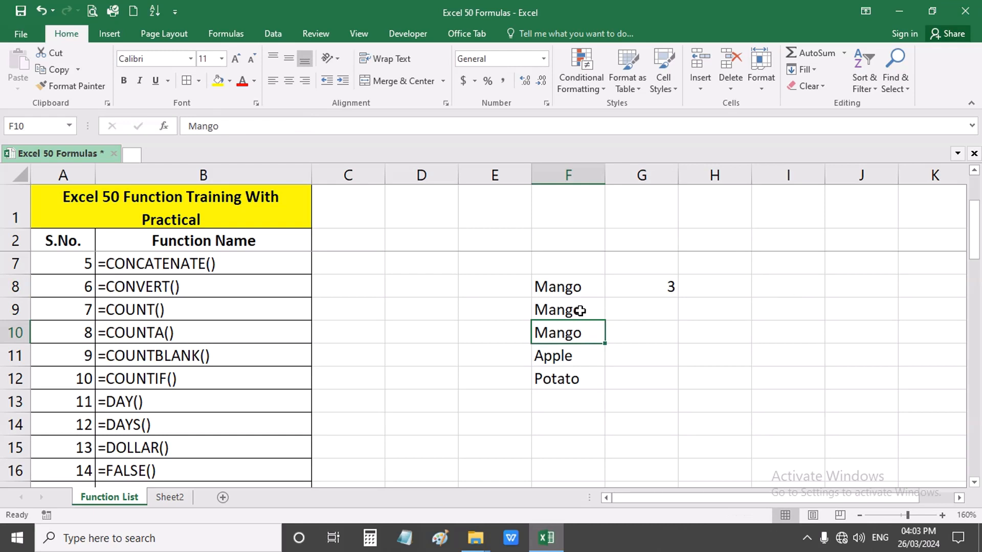
click(646, 282)
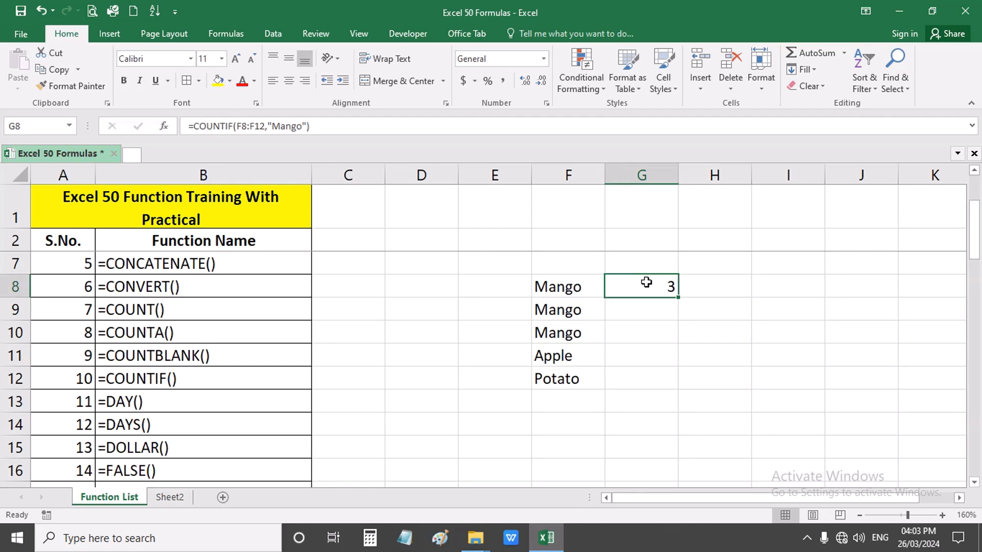
click(600, 307)
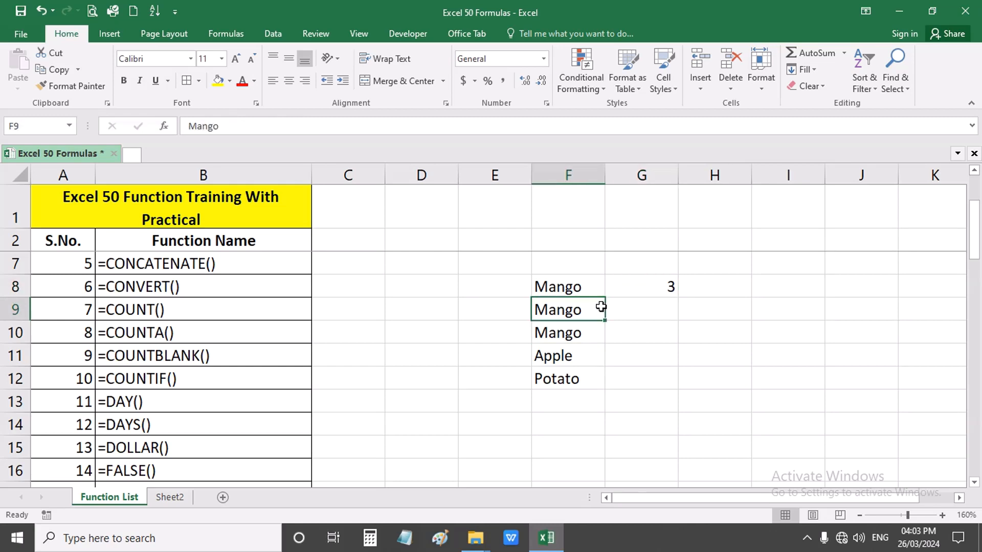